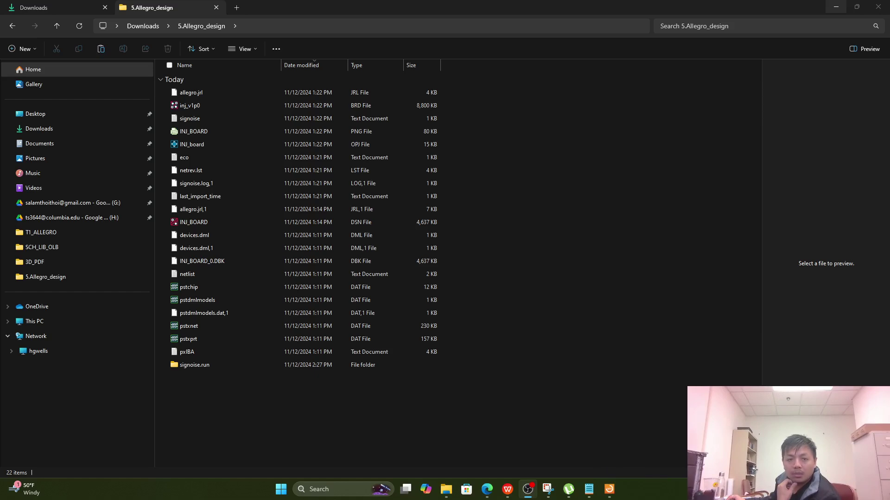
# Step: Copy the inj_v1p0 board file, the INJ_board project file and the INJ_BOARD design file from the 5.Allegro_design folder
pyautogui.click(223, 109)
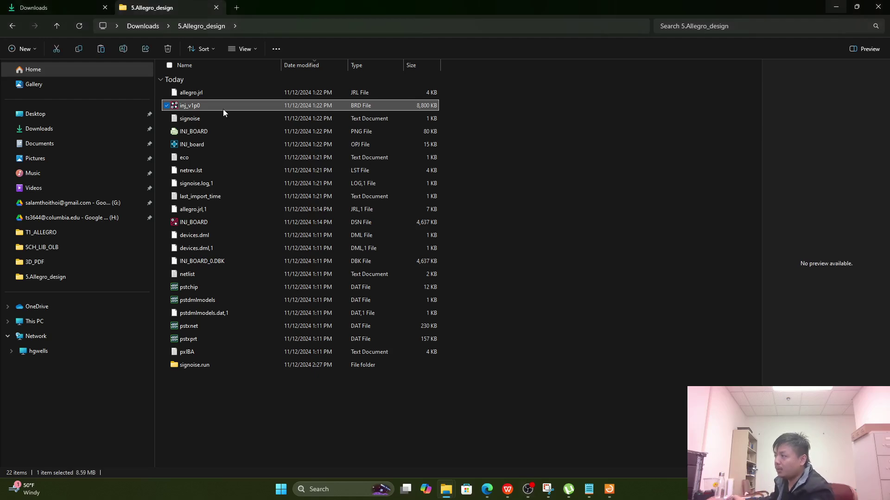
pyautogui.keyDown('ctrl'); pyautogui.click(216, 144); pyautogui.keyUp('ctrl')
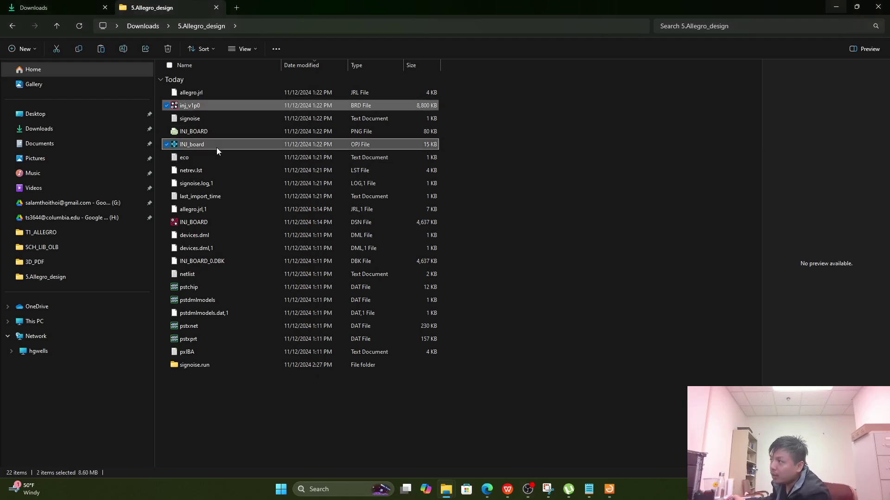
pyautogui.keyDown('ctrl'); pyautogui.click(200, 226); pyautogui.keyUp('ctrl')
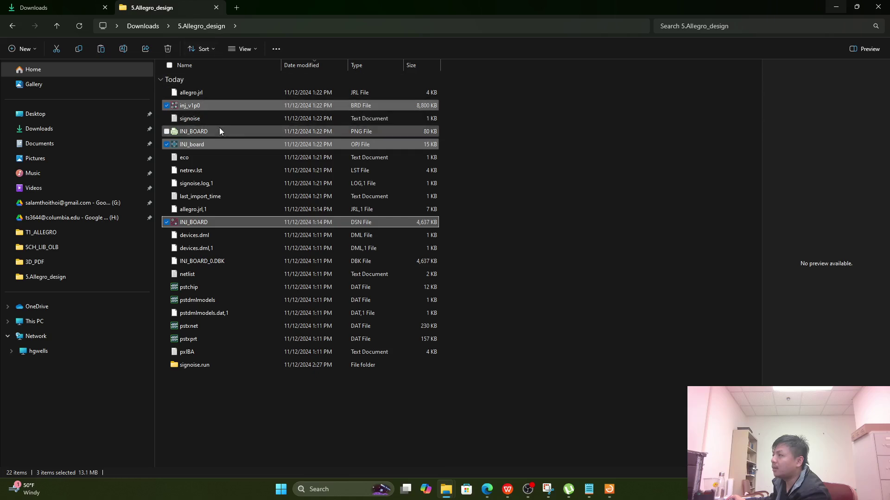
# Step: Create a new folder named TEST_ALLEGRO_FILES in the Downloads folder
pyautogui.click(156, 28)
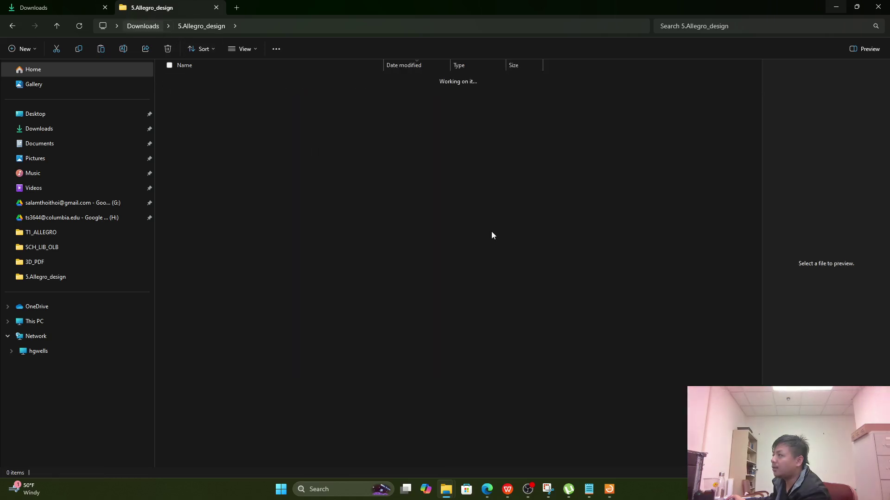
pyautogui.rightClick(714, 226)
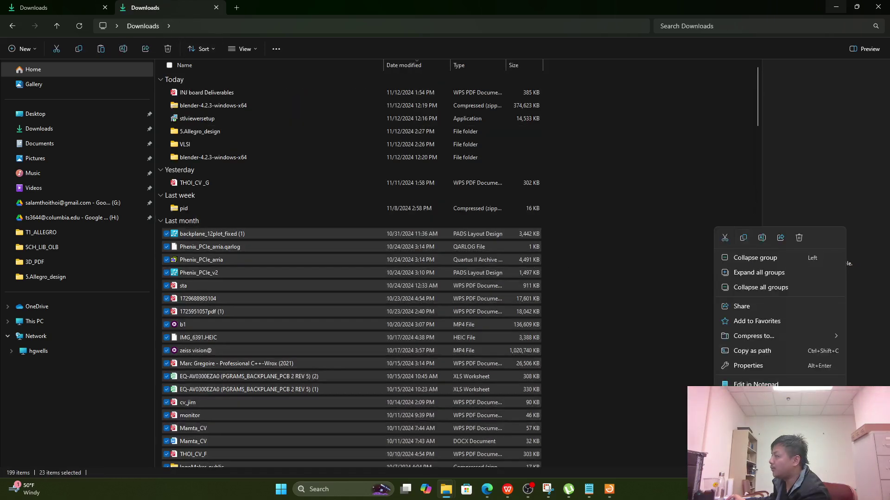
pyautogui.click(735, 191)
pyautogui.click(746, 167)
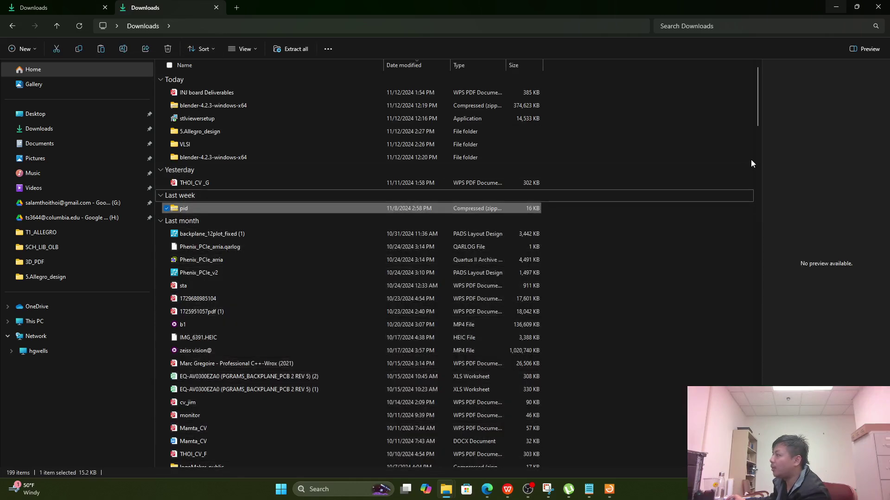
pyautogui.click(751, 160)
pyautogui.rightClick(751, 158)
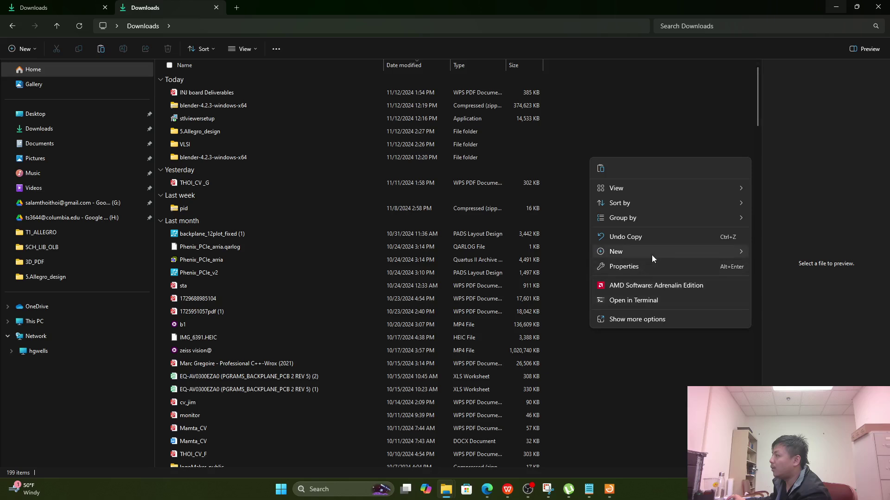
pyautogui.moveTo(658, 252)
pyautogui.click(780, 9)
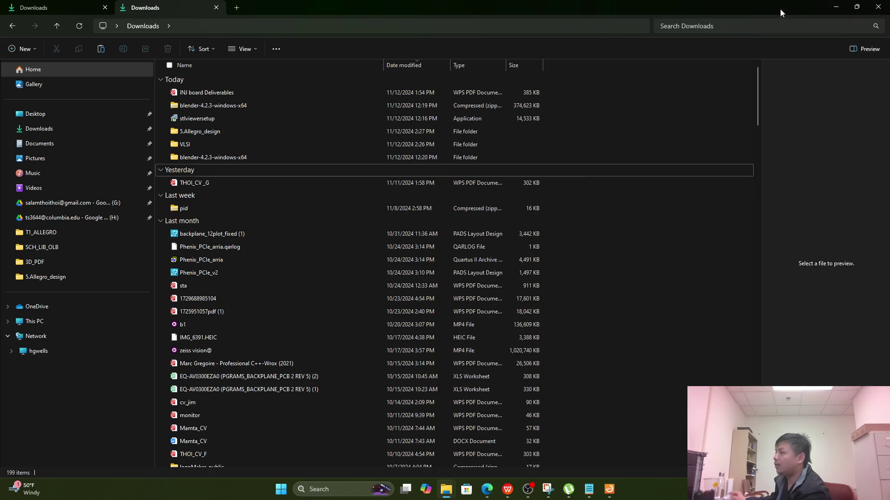
pyautogui.write('TEST')
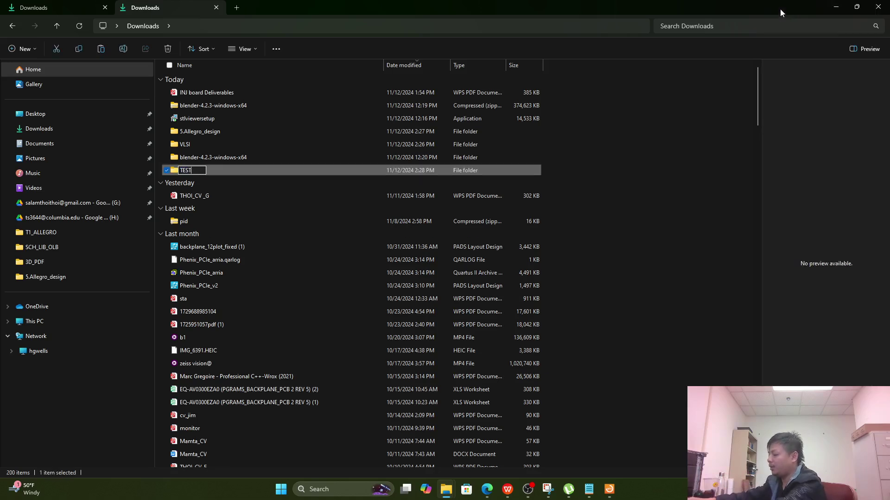
pyautogui.write('_ALLEGRO_FILES')
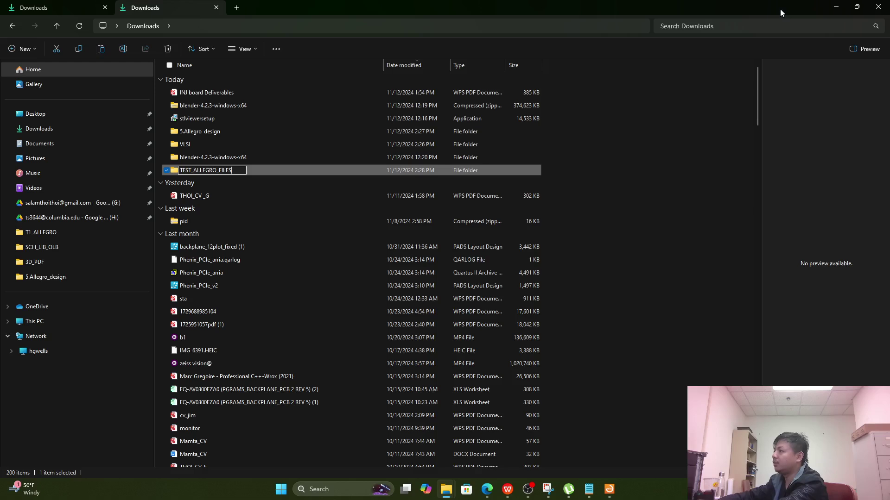
pyautogui.press('Return')
# Step: Open the TEST_ALLEGRO_FILES folder and paste the three copied design files into it
pyautogui.press('Return')
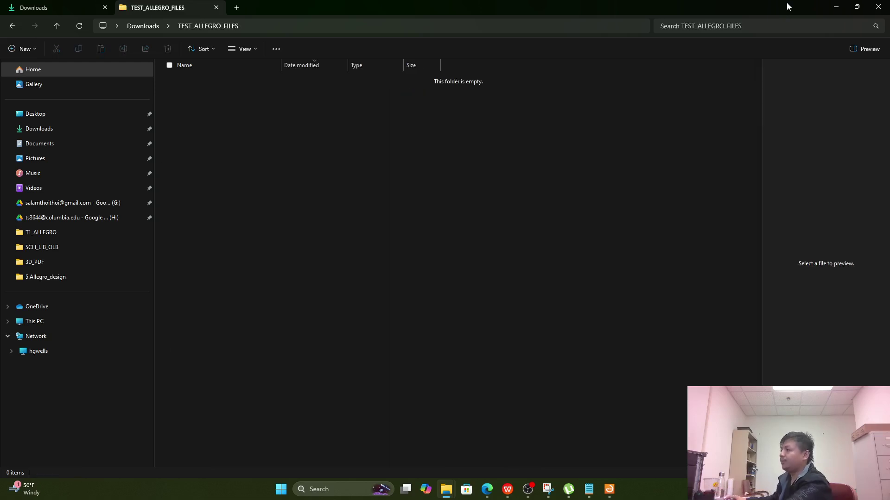
pyautogui.hotkey('ctrl', 'v')
pyautogui.click(546, 165)
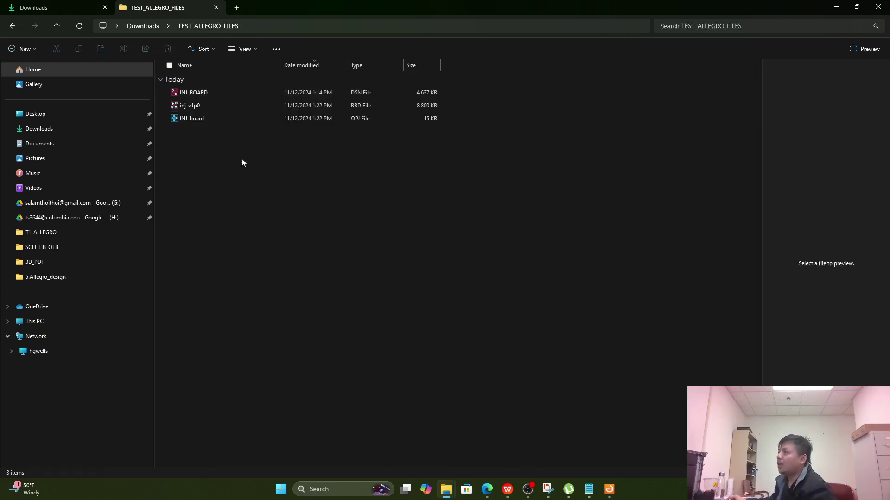
# Step: Return to Downloads, reopen the TEST_ALLEGRO_FILES folder and check the pasted DSN, BRD and OPJ files
pyautogui.click(144, 26)
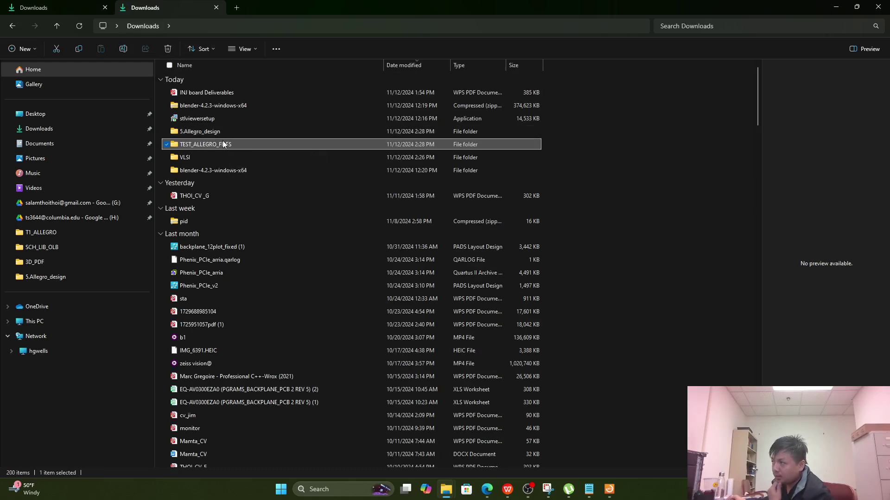
pyautogui.doubleClick(223, 145)
pyautogui.moveTo(215, 140); pyautogui.dragTo(198, 95)
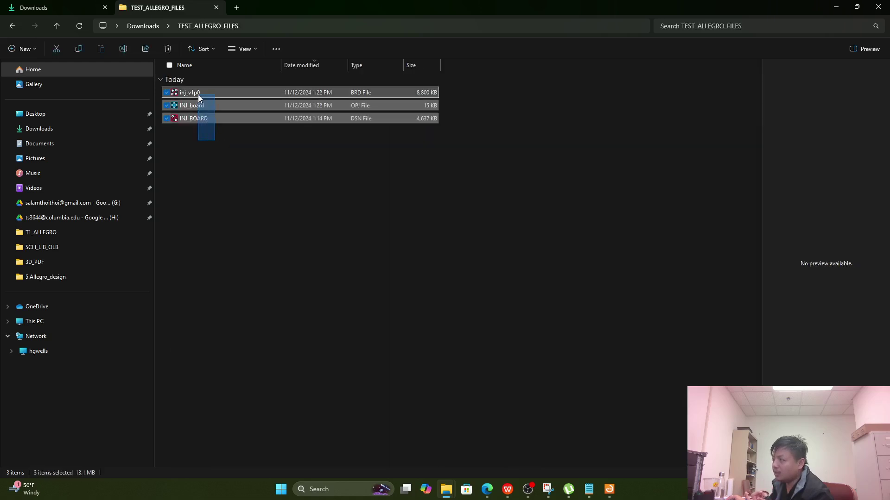
pyautogui.click(209, 140)
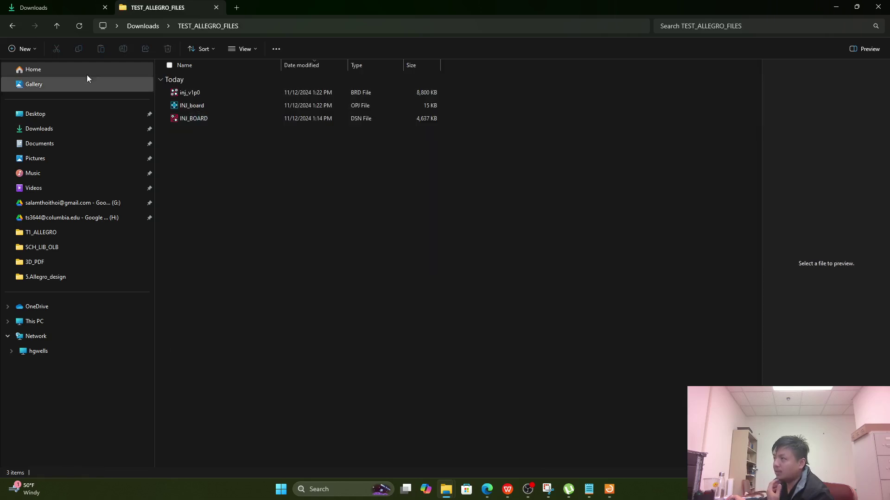
# Step: Browse to the T1_ALLEGRO folder inside VLSI and examine its LED_YOUTUBE schematic files and subfolders
pyautogui.click(12, 28)
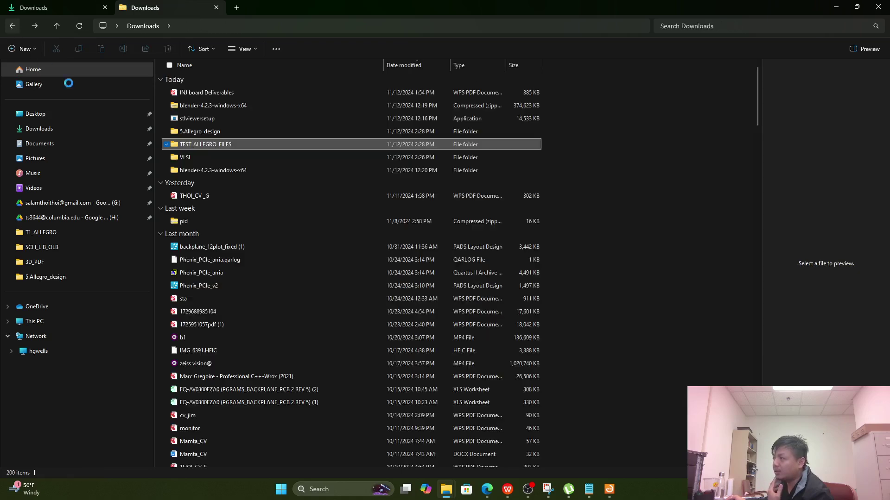
pyautogui.doubleClick(218, 157)
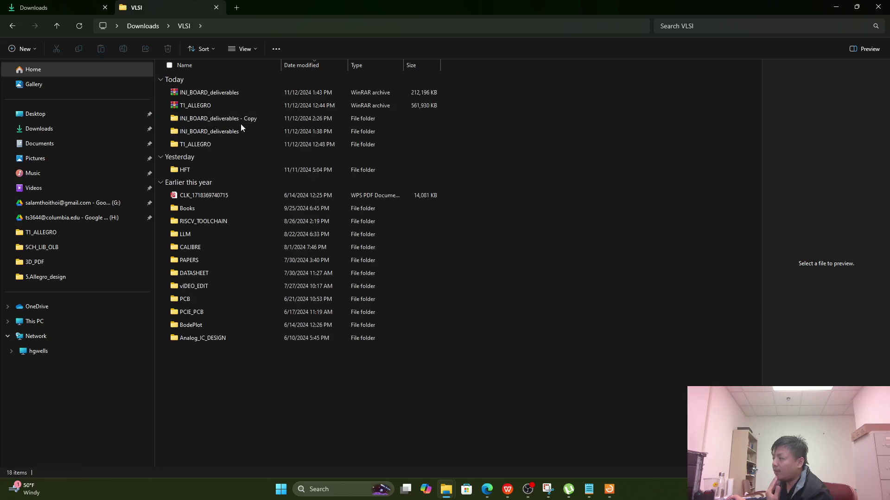
pyautogui.doubleClick(213, 143)
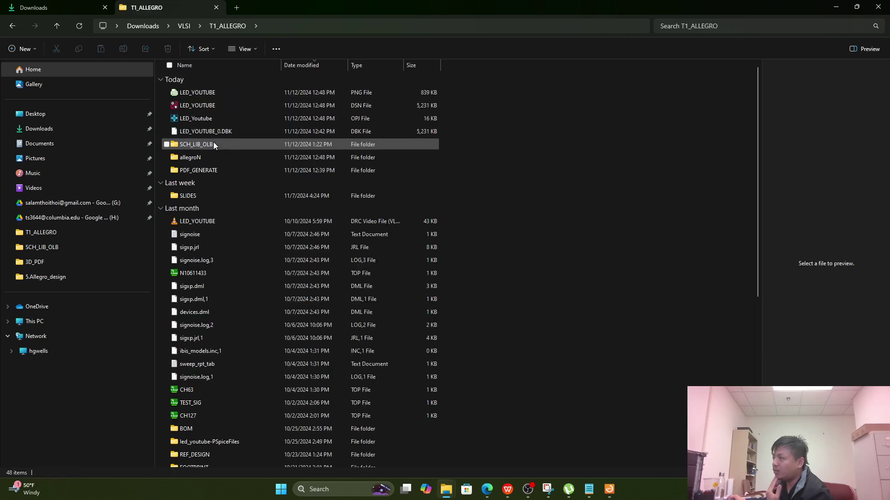
pyautogui.click(208, 107)
pyautogui.click(210, 118)
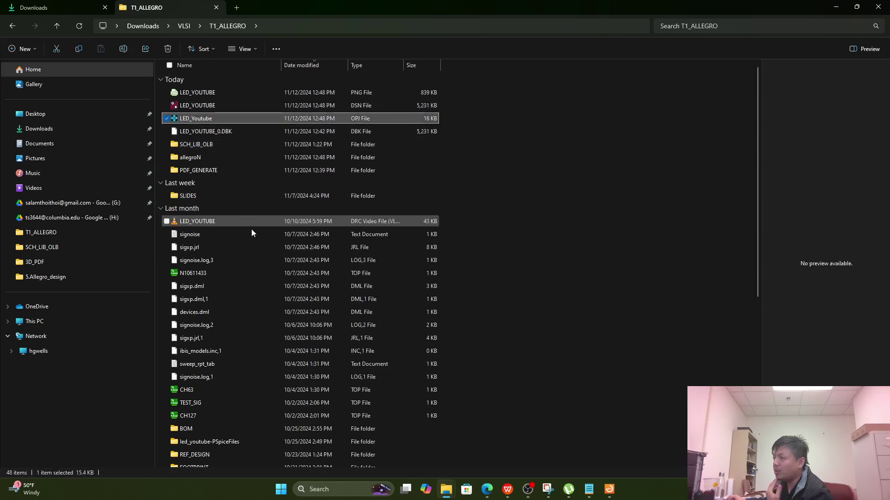
pyautogui.scroll(-3, 254, 246)
pyautogui.scroll(-3, 254, 246)
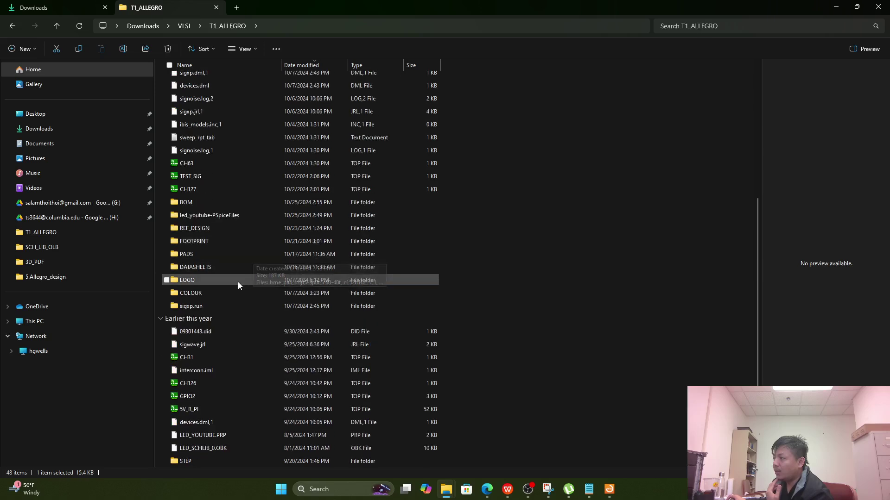
pyautogui.scroll(6, 237, 281)
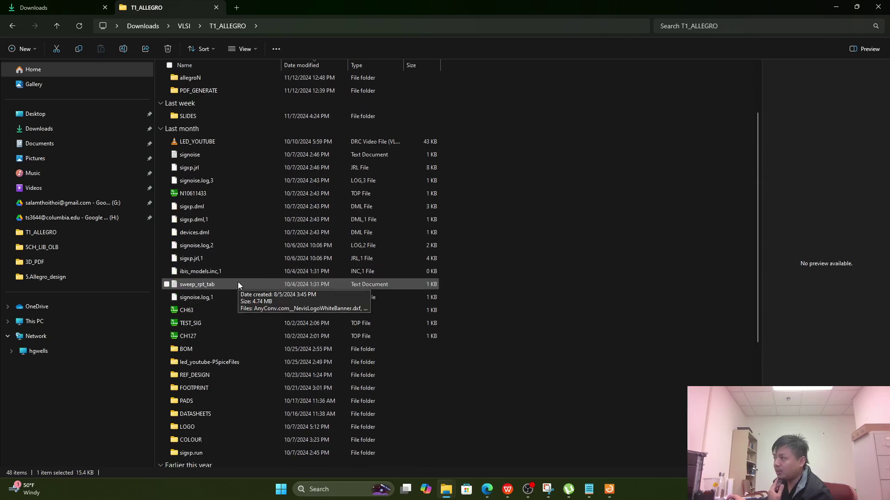
# Step: Open the allegroN folder and look through its files, including the led_youtube board file
pyautogui.doubleClick(209, 157)
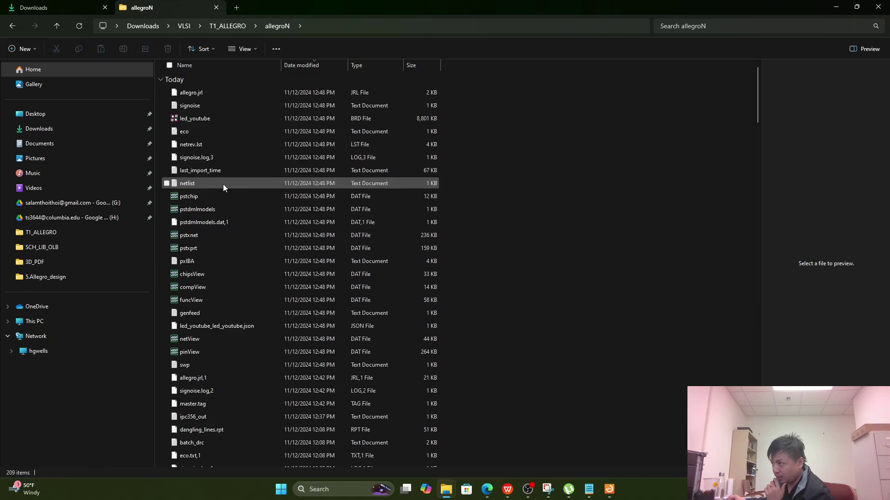
pyautogui.click(229, 121)
pyautogui.scroll(-15, 302, 288)
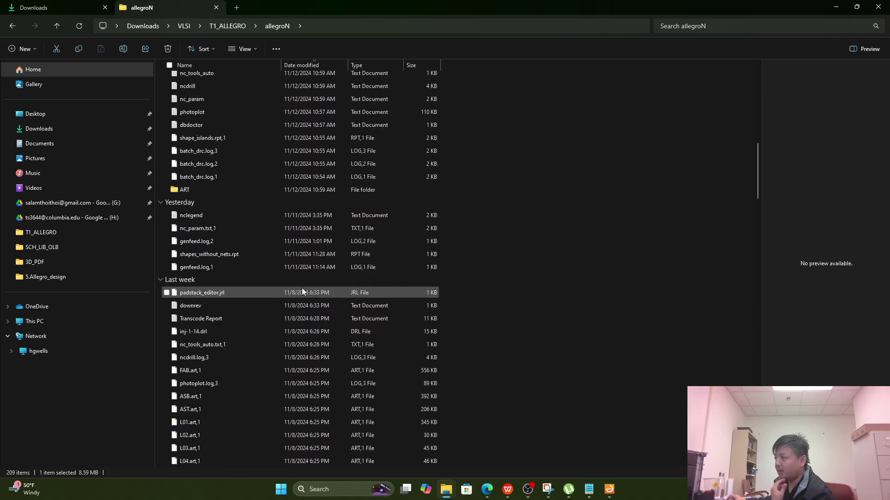
pyautogui.scroll(-15, 302, 287)
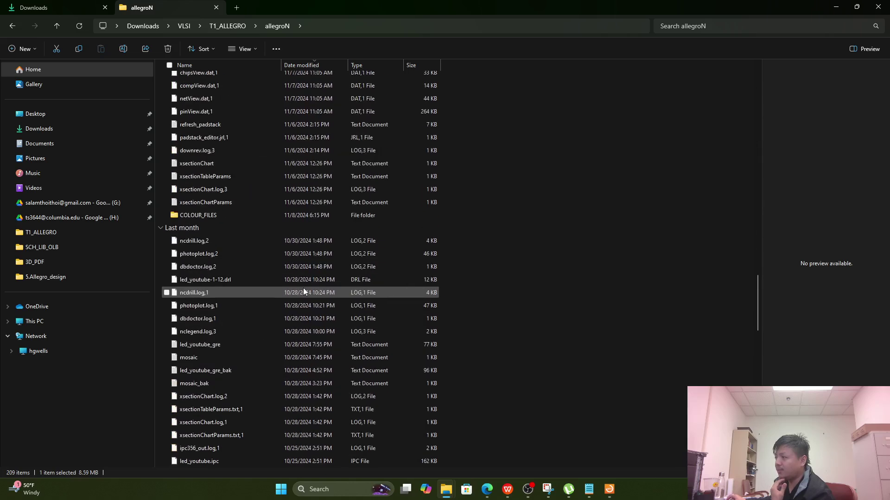
pyautogui.scroll(-15, 304, 287)
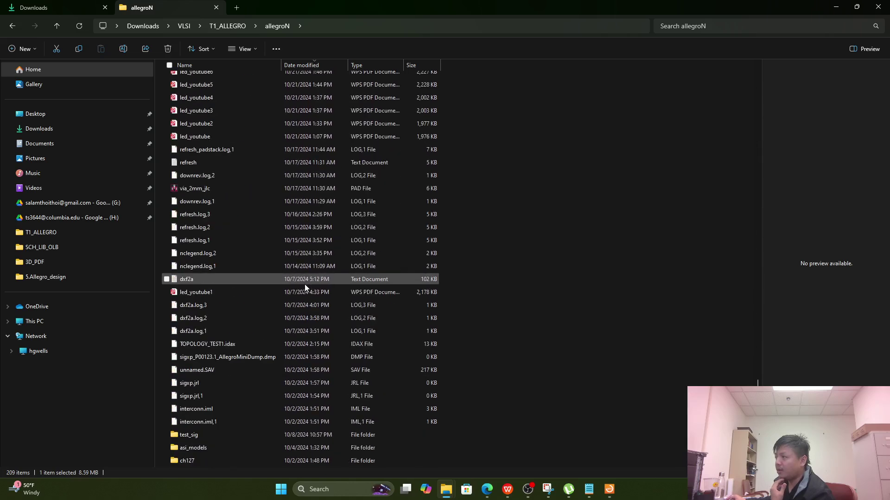
pyautogui.scroll(-4, 304, 287)
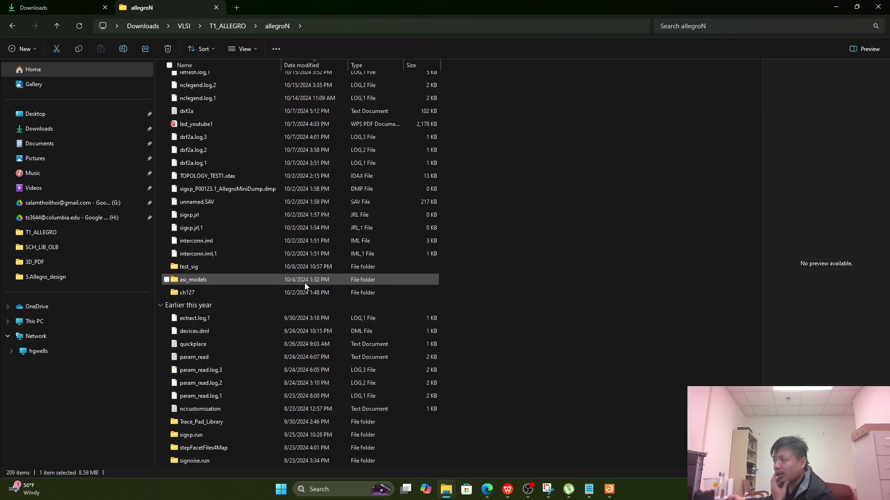
pyautogui.scroll(20, 258, 385)
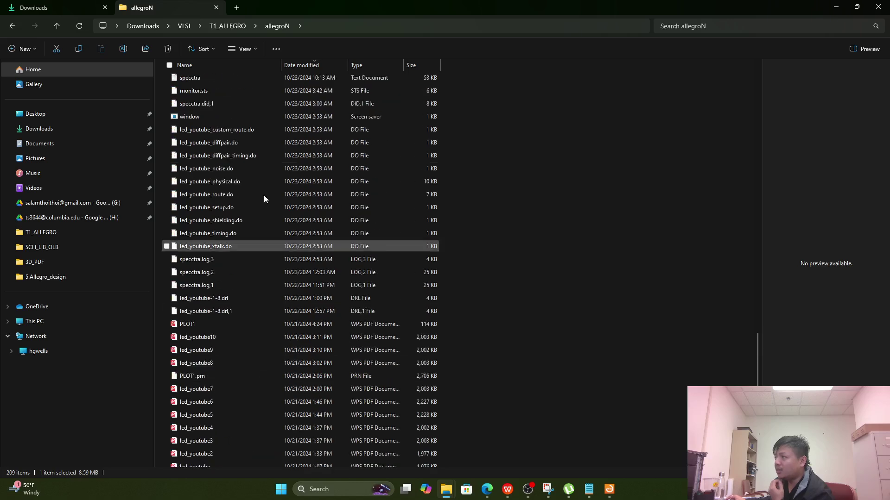
# Step: Go back to T1_ALLEGRO and look through the padstack files in its PADS folder
pyautogui.click(229, 23)
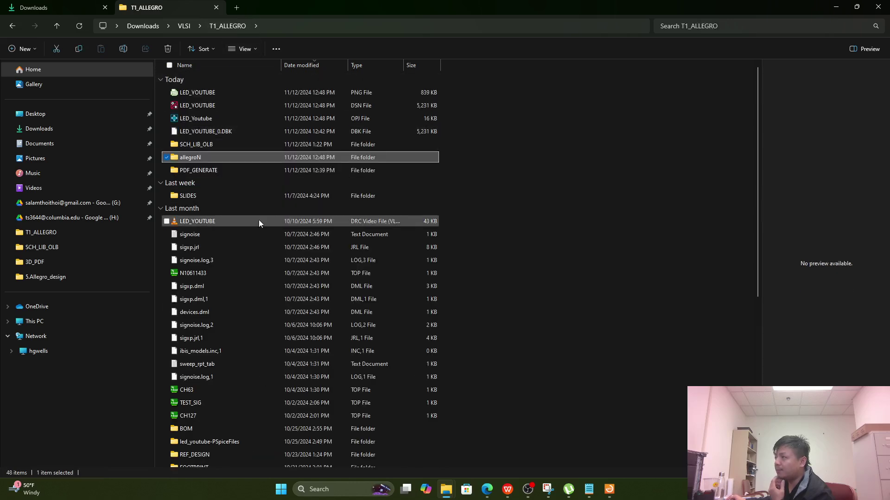
pyautogui.scroll(-3, 287, 259)
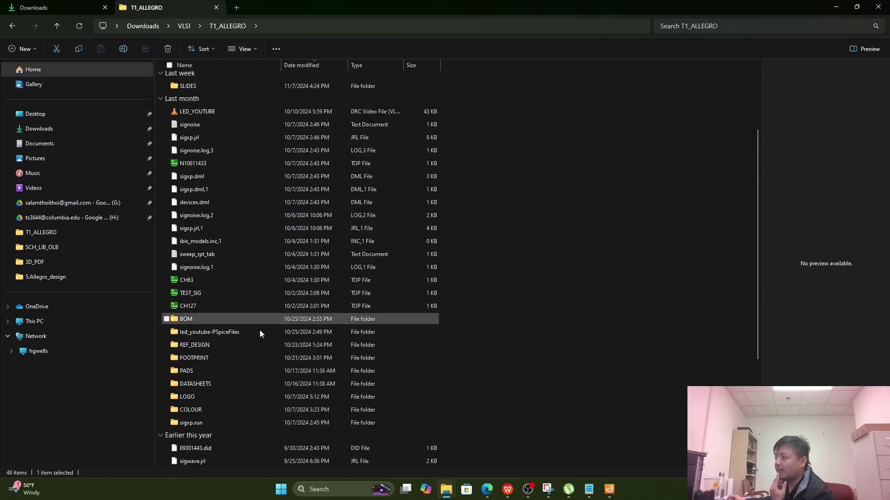
pyautogui.doubleClick(225, 368)
pyautogui.scroll(-5, 292, 255)
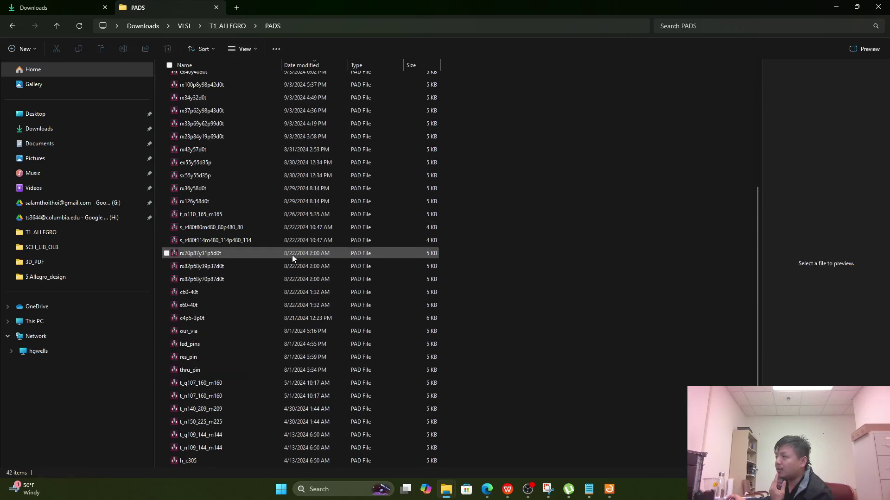
# Step: Open the FOOTPRINT folder in T1_ALLEGRO and inspect the DRA and PSM files of the G6K-2F-RF-S relay footprint
pyautogui.click(17, 26)
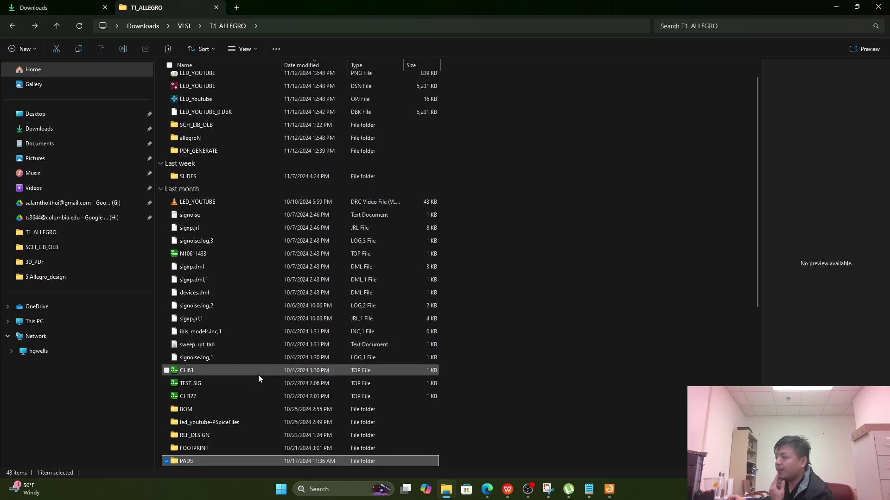
pyautogui.click(199, 445)
pyautogui.doubleClick(199, 445)
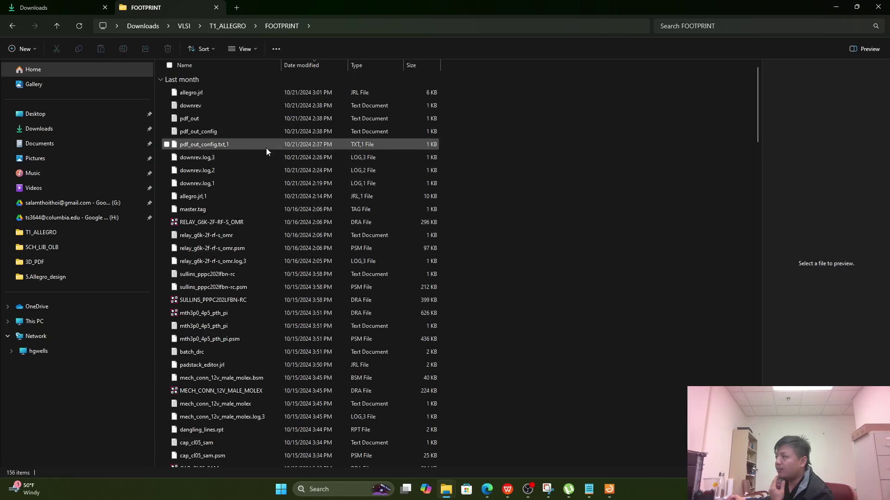
pyautogui.click(232, 223)
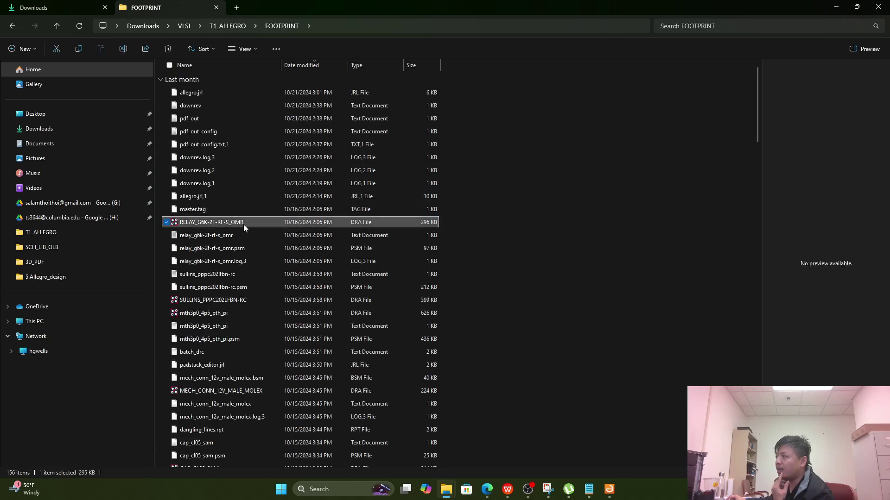
pyautogui.click(328, 251)
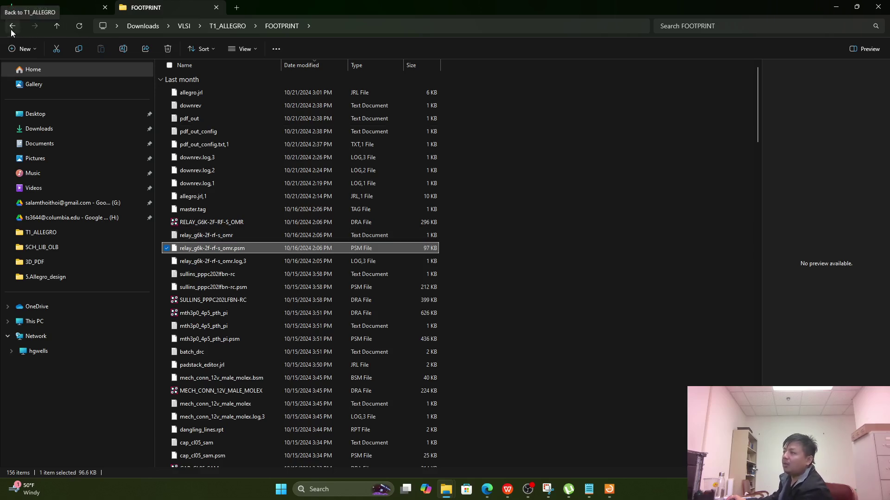
pyautogui.moveTo(510, 492)
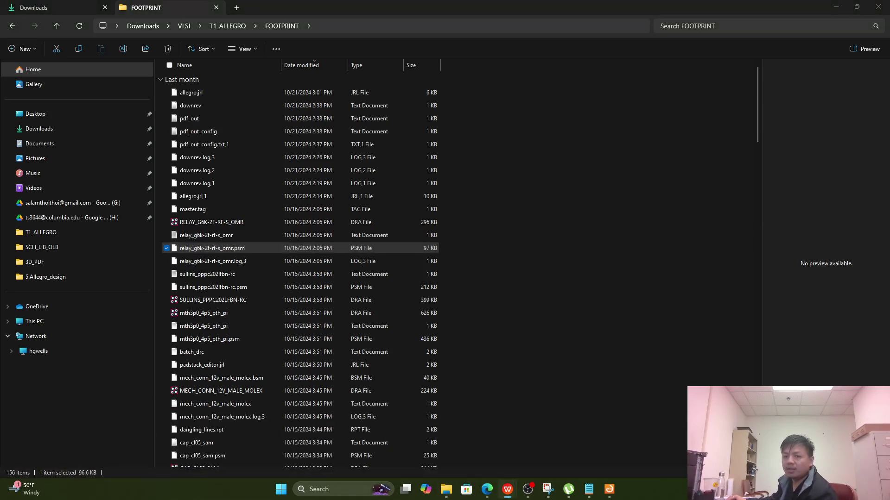
# Step: Switch to the Allegro presentation in WPS and enlarge the file-type list on the first slide
pyautogui.click(137, 400)
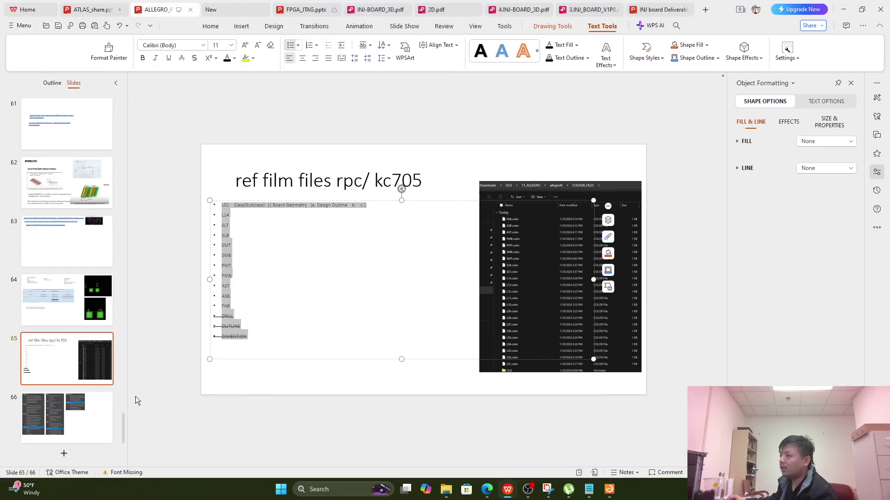
pyautogui.moveTo(124, 426); pyautogui.dragTo(123, 114)
pyautogui.click(73, 149)
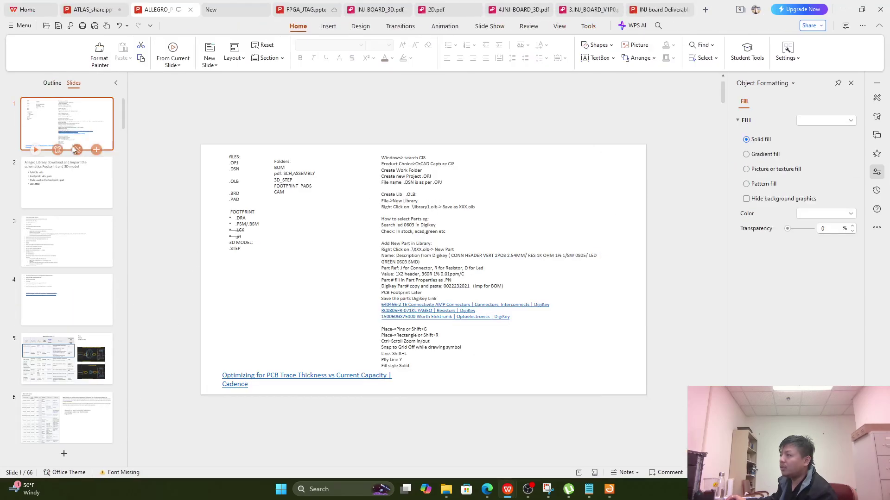
pyautogui.click(228, 160)
pyautogui.keyDown('ctrl'); pyautogui.scroll(5, 227, 160); pyautogui.keyUp('ctrl')
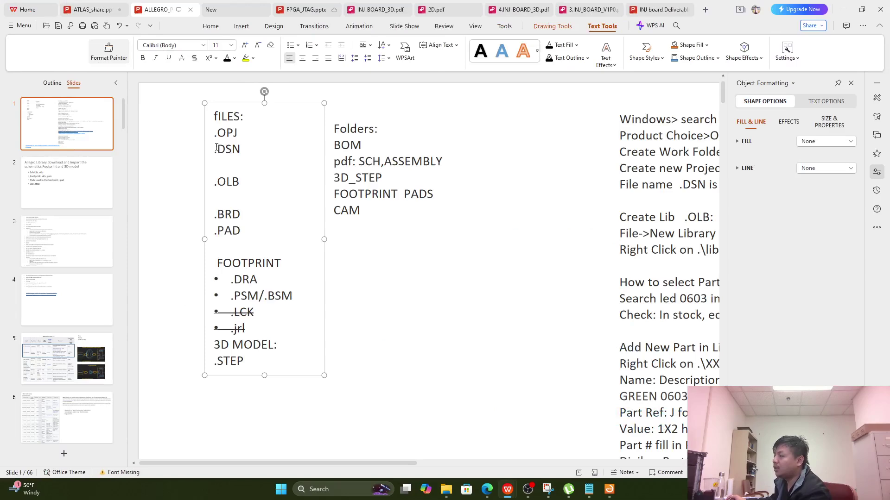
pyautogui.keyDown('ctrl'); pyautogui.scroll(3, 216, 147); pyautogui.keyUp('ctrl')
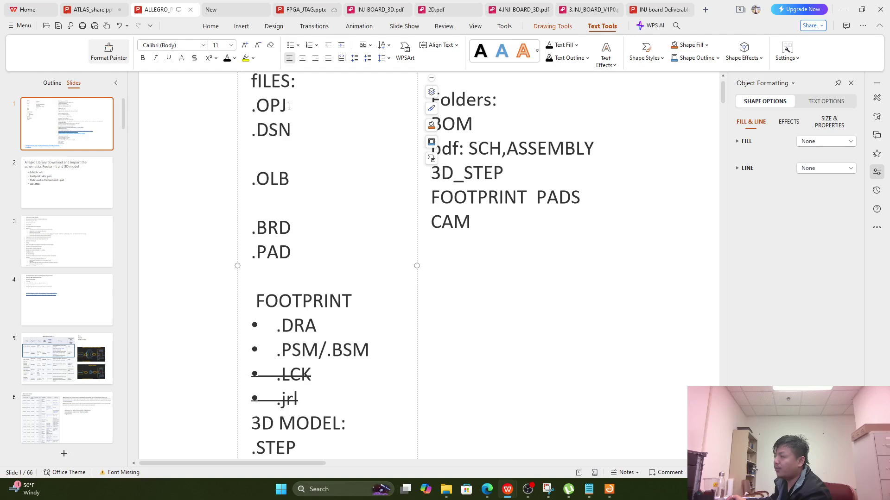
# Step: Go through the .OPJ, .DSN, .OLB, .BRD and .PAD entries in the slide's file list, highlighting each one
pyautogui.moveTo(290, 106); pyautogui.dragTo(251, 107)
pyautogui.moveTo(294, 129); pyautogui.dragTo(250, 129)
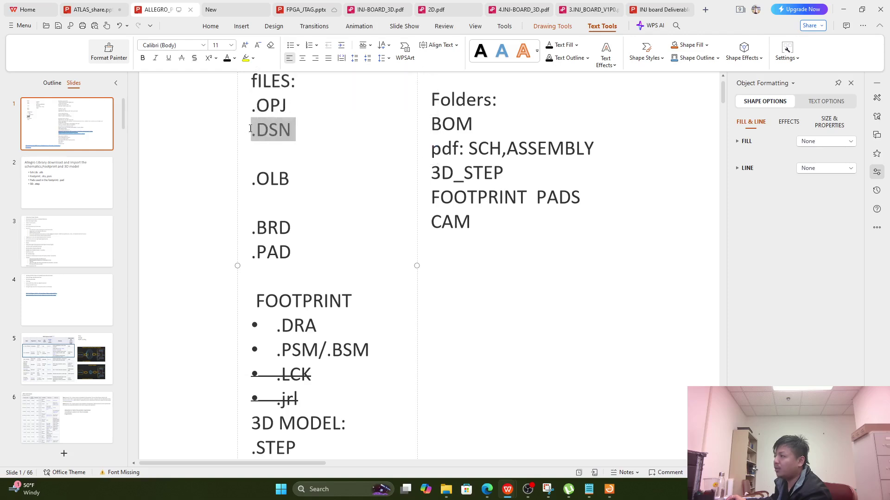
pyautogui.moveTo(300, 178); pyautogui.dragTo(220, 177)
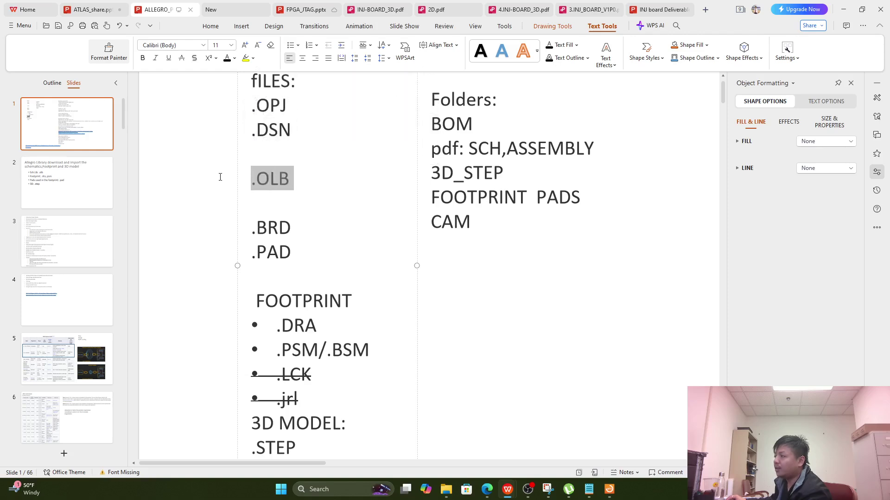
pyautogui.click(308, 238)
pyautogui.moveTo(307, 230); pyautogui.dragTo(234, 229)
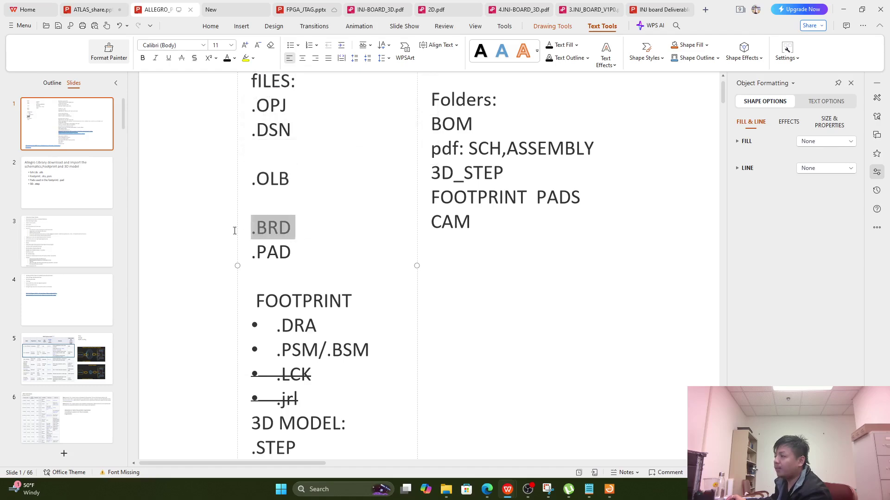
pyautogui.moveTo(297, 253); pyautogui.dragTo(245, 253)
# Step: Highlight the footprint types .DRA, .PSM and .BSM and the 3D model type .STEP, and put the presentation away
pyautogui.scroll(-1, 316, 279)
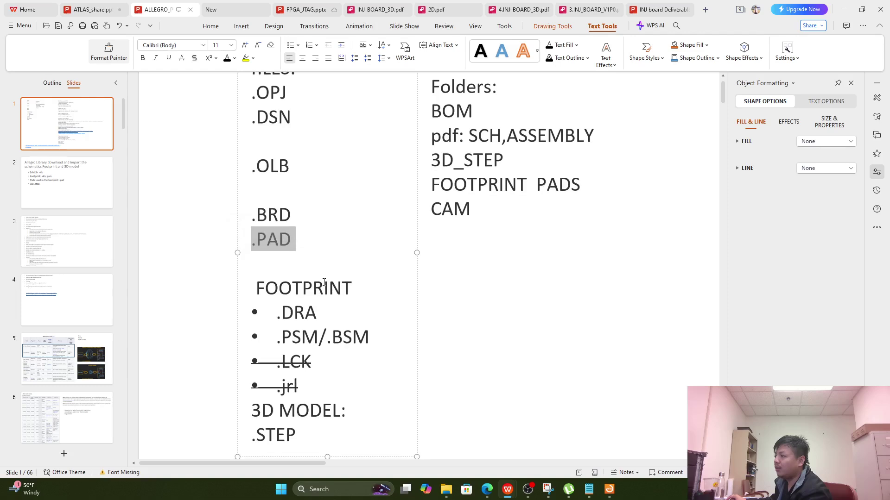
pyautogui.moveTo(325, 313); pyautogui.dragTo(276, 313)
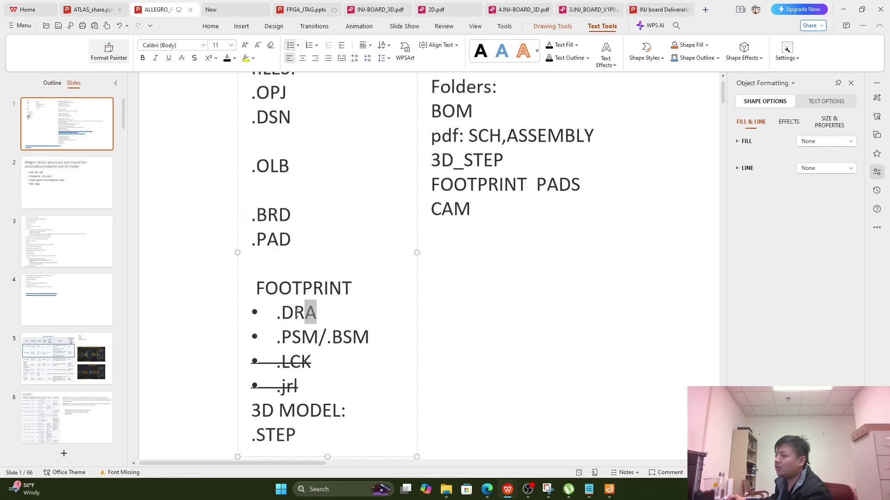
pyautogui.moveTo(318, 337); pyautogui.dragTo(277, 337)
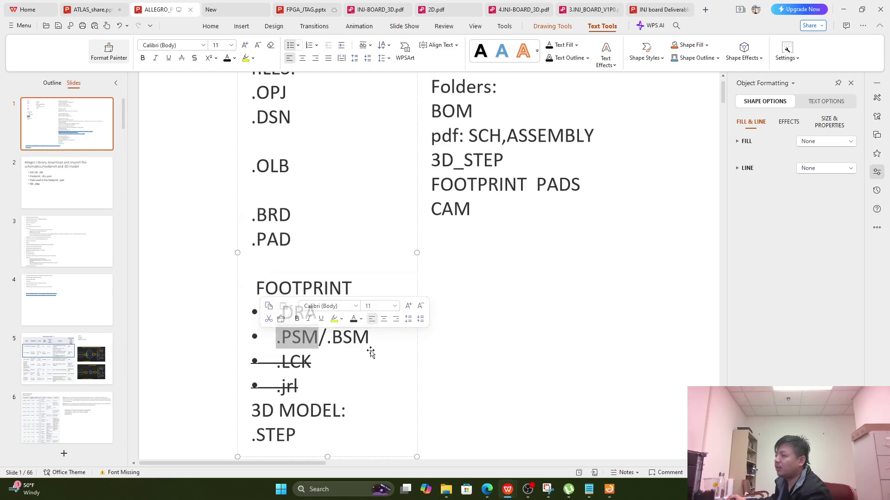
pyautogui.moveTo(369, 337); pyautogui.dragTo(327, 337)
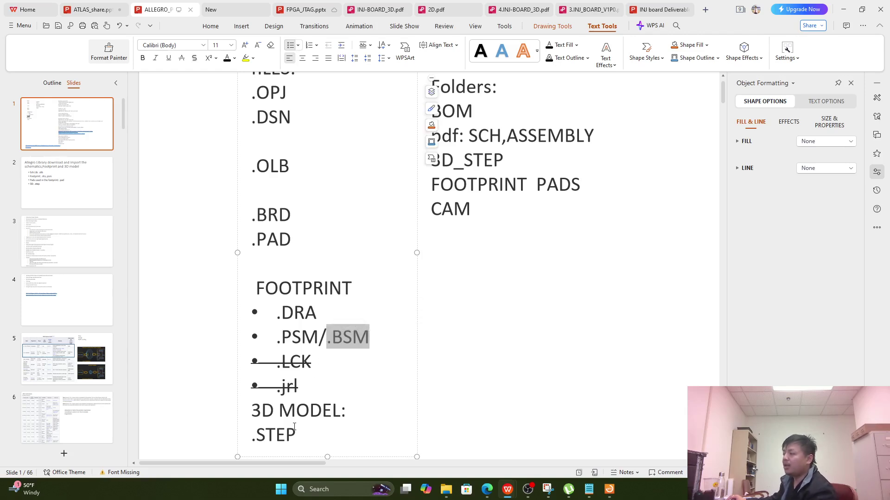
pyautogui.moveTo(297, 435); pyautogui.dragTo(251, 435)
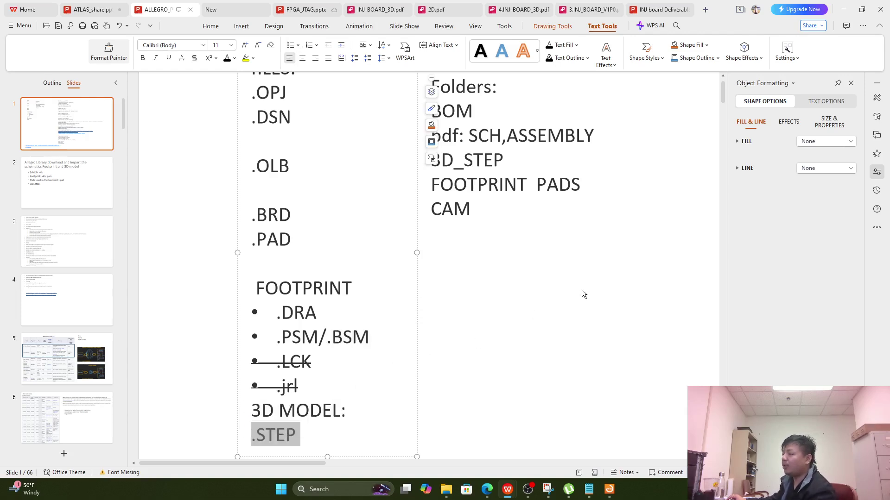
pyautogui.click(843, 9)
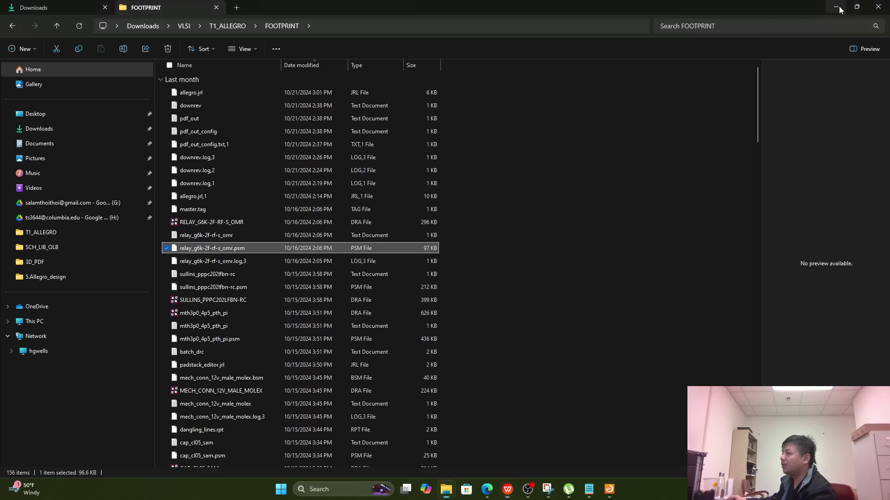
# Step: Return to Downloads, open TEST_ALLEGRO_FILES, and look over its BRD, OPJ and DSN files
pyautogui.click(530, 276)
pyautogui.scroll(-10, 294, 270)
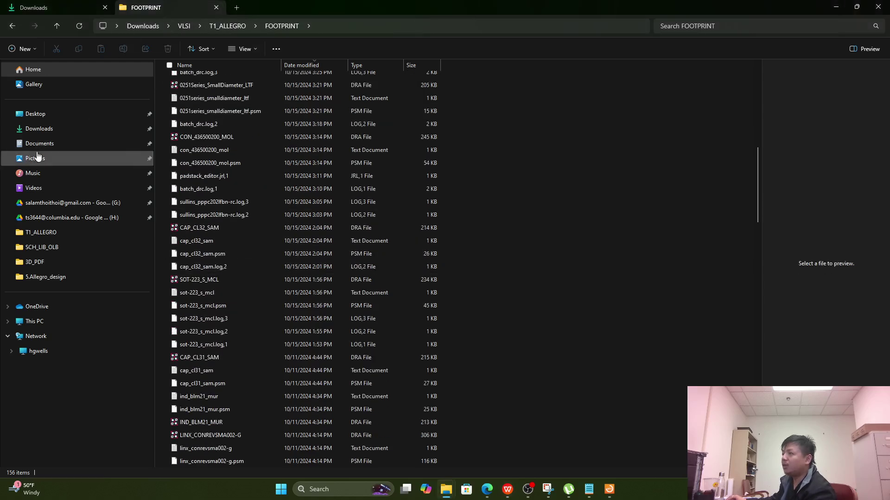
pyautogui.click(39, 129)
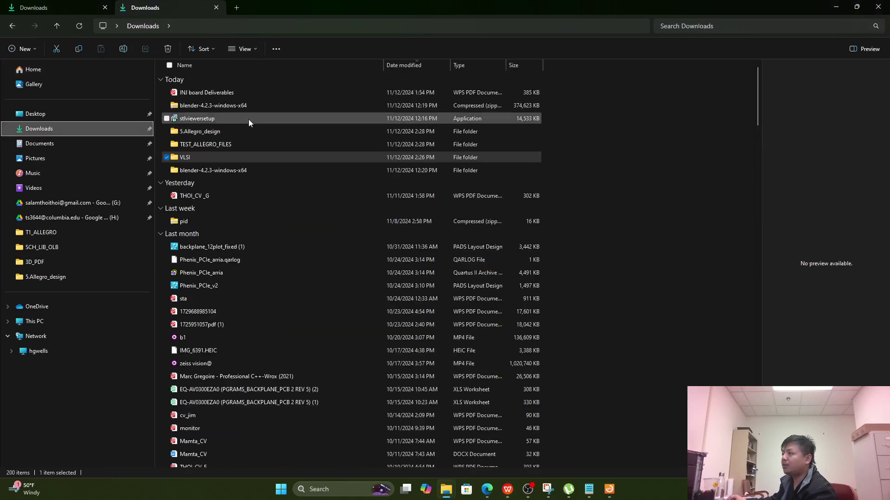
pyautogui.doubleClick(222, 146)
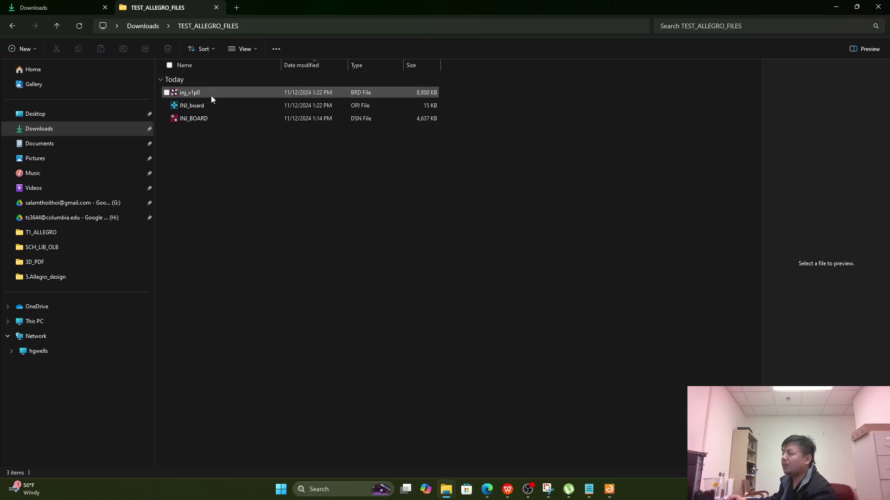
pyautogui.click(215, 95)
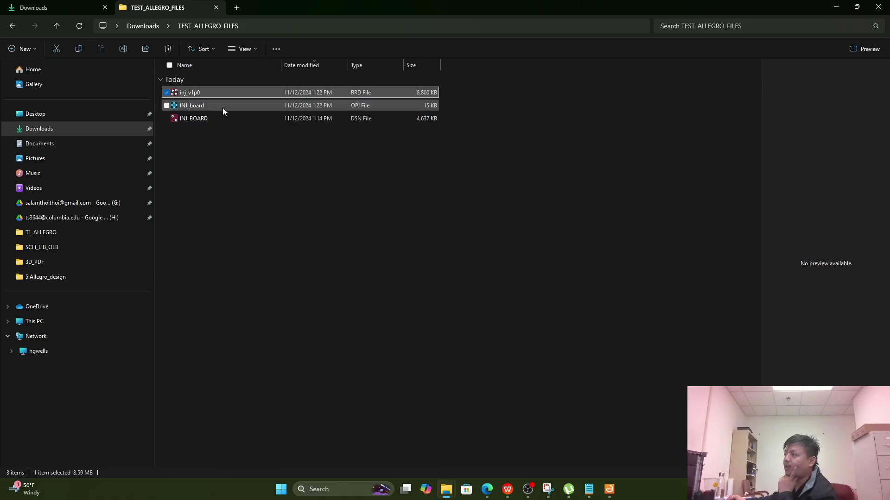
pyautogui.click(223, 108)
pyautogui.click(224, 116)
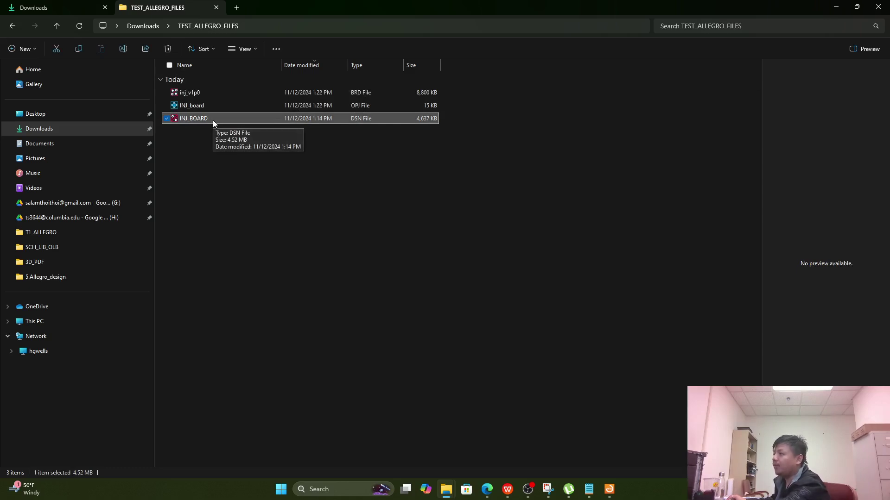
pyautogui.click(199, 142)
pyautogui.click(199, 119)
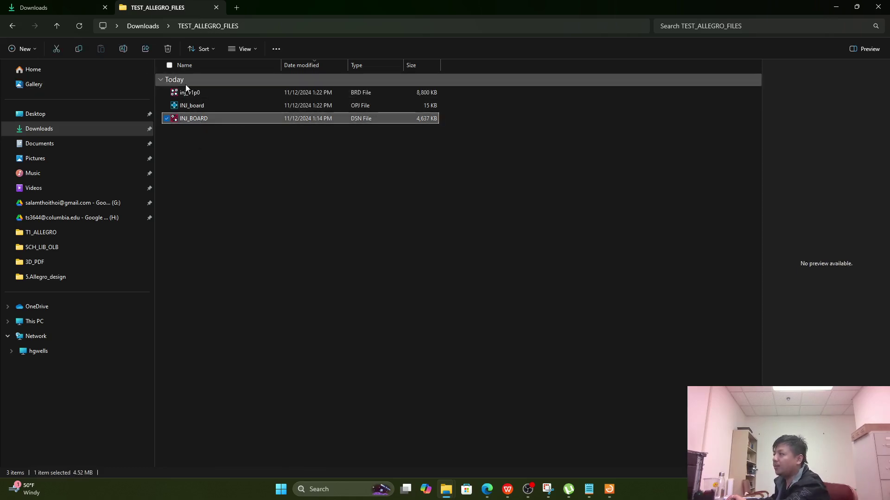
# Step: Rename the inj_v1p0 BRD file in TEST_ALLEGRO_FILES as 1
pyautogui.click(199, 92)
pyautogui.click(123, 49)
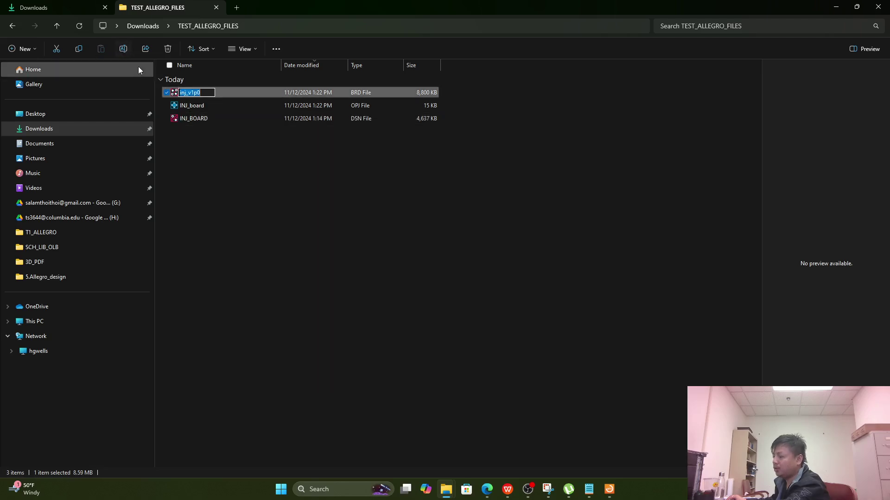
pyautogui.write('1')
pyautogui.press('Return')
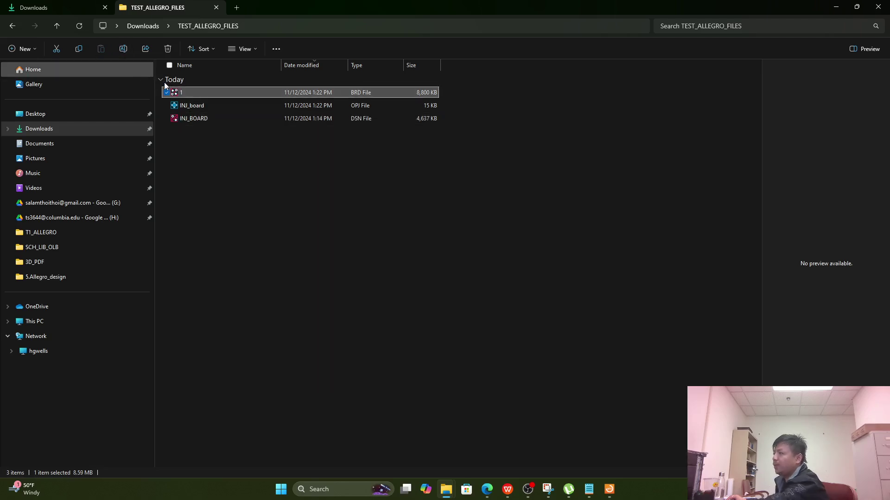
# Step: Rename the INJ_board OPJ file as 2
pyautogui.click(191, 105)
pyautogui.click(124, 49)
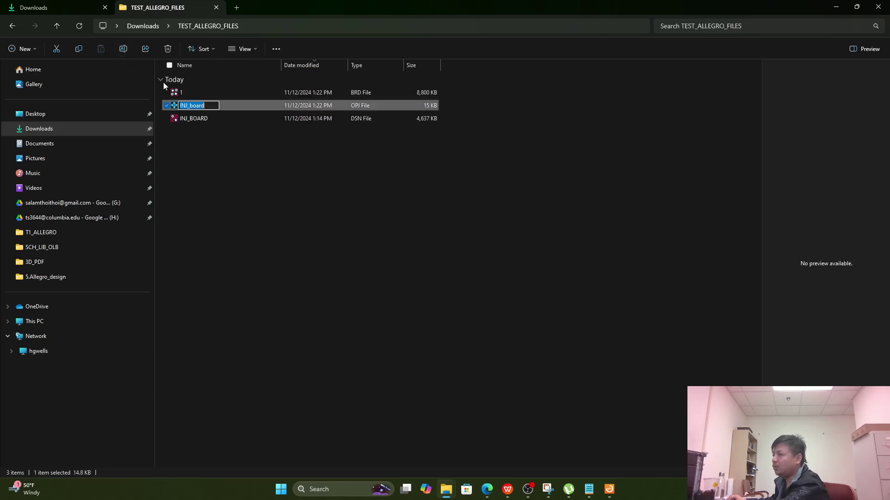
pyautogui.write('2')
# Step: Rename the INJ_BOARD DSN file as 3
pyautogui.click(195, 118)
pyautogui.click(124, 48)
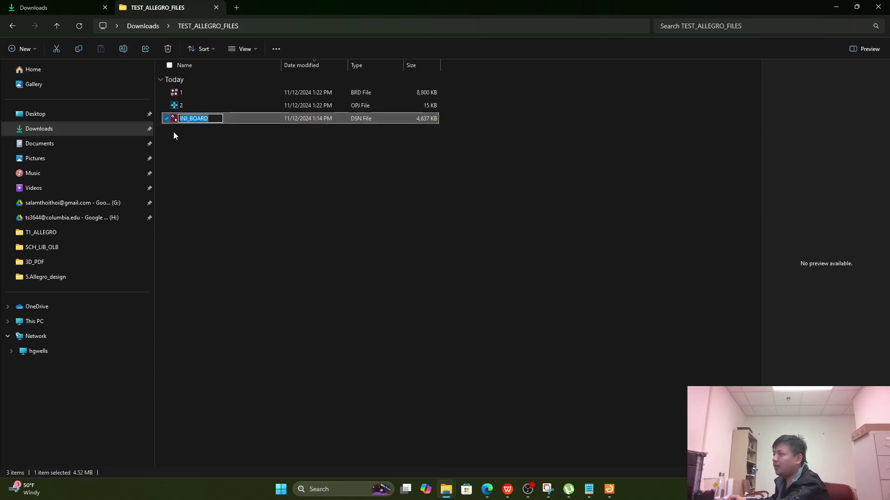
pyautogui.write('3')
pyautogui.press('Return')
pyautogui.click(231, 152)
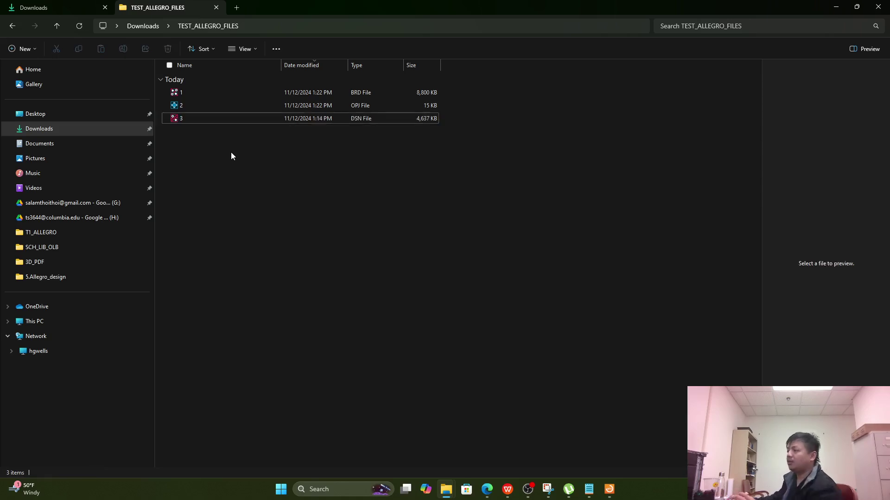
# Step: Open the OPJ project file 2 in OrCAD X Capture, widen the project tree, and select inj_board.dsn under Design Resources
pyautogui.doubleClick(192, 106)
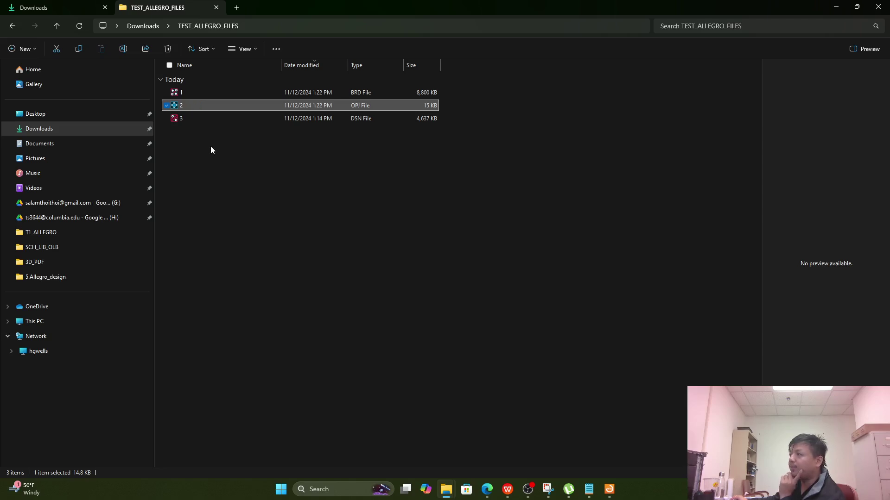
pyautogui.doubleClick(196, 101)
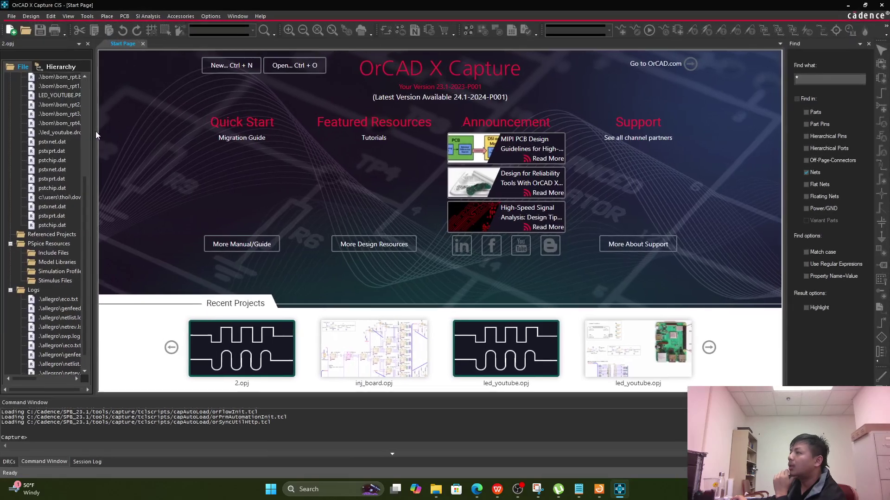
pyautogui.moveTo(91, 135); pyautogui.dragTo(266, 135)
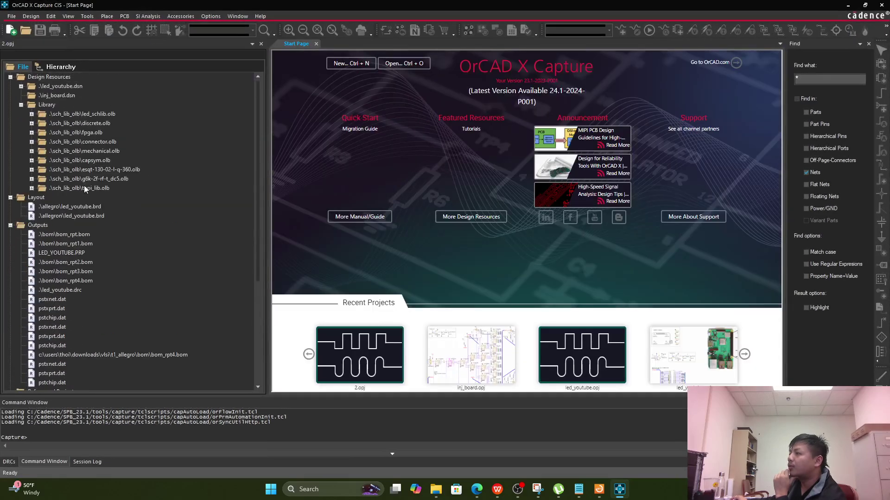
pyautogui.click(32, 97)
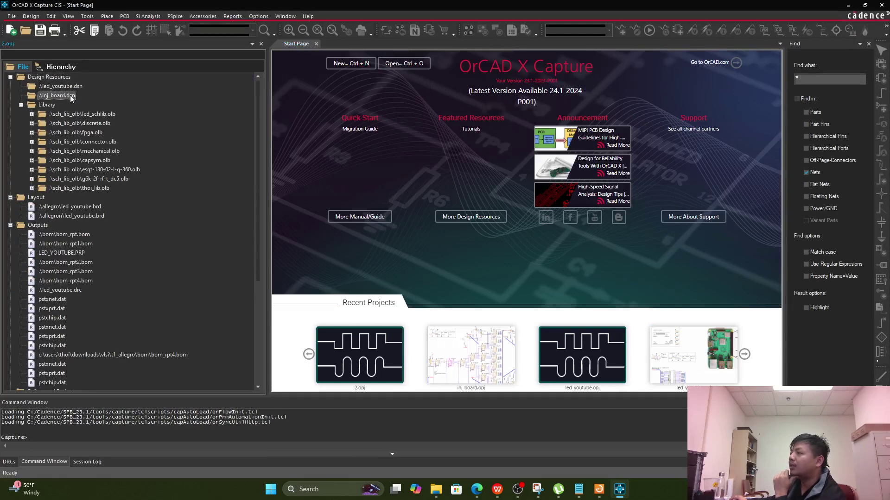
# Step: Add the design file 3 from TEST_ALLEGRO_FILES to the project's Design Resources
pyautogui.click(11, 15)
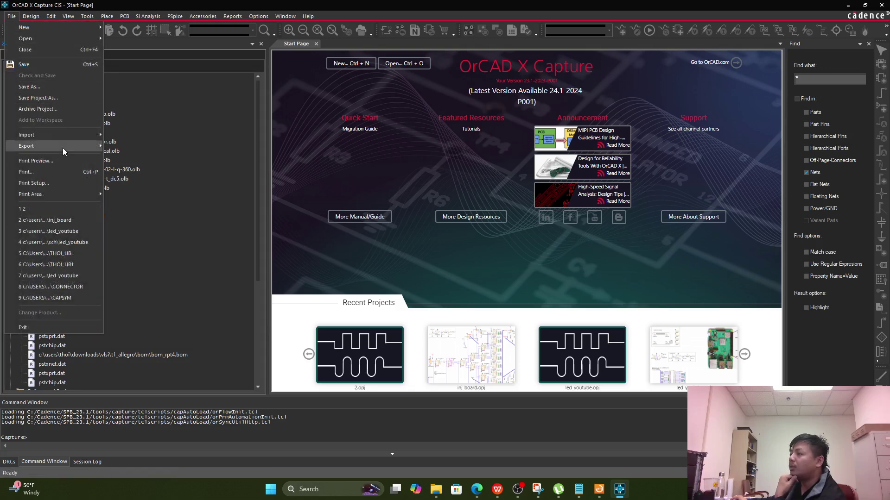
pyautogui.moveTo(63, 149)
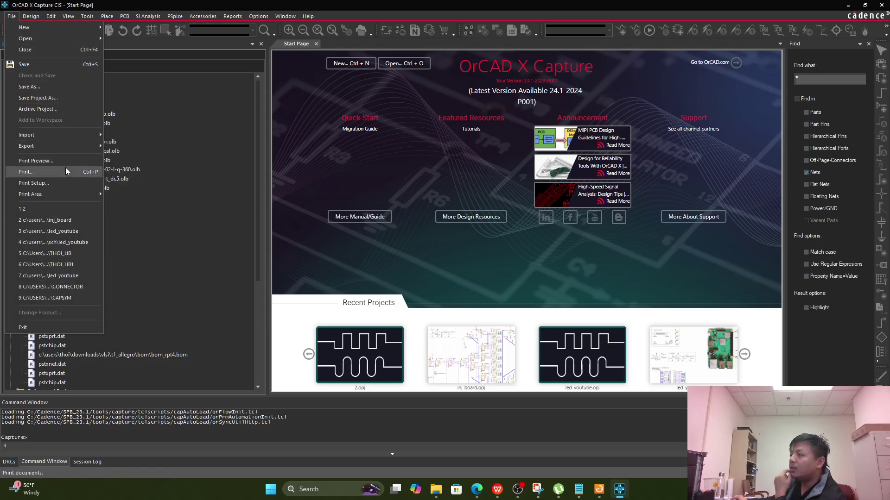
pyautogui.click(56, 87)
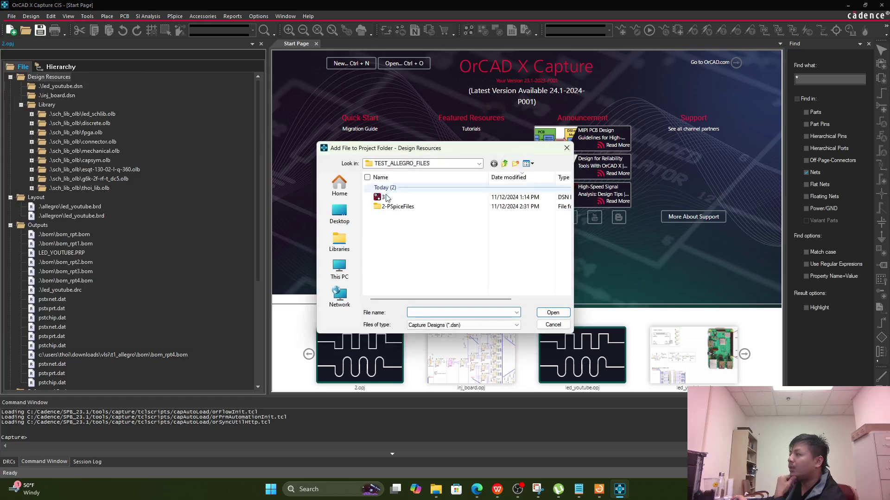
pyautogui.doubleClick(401, 201)
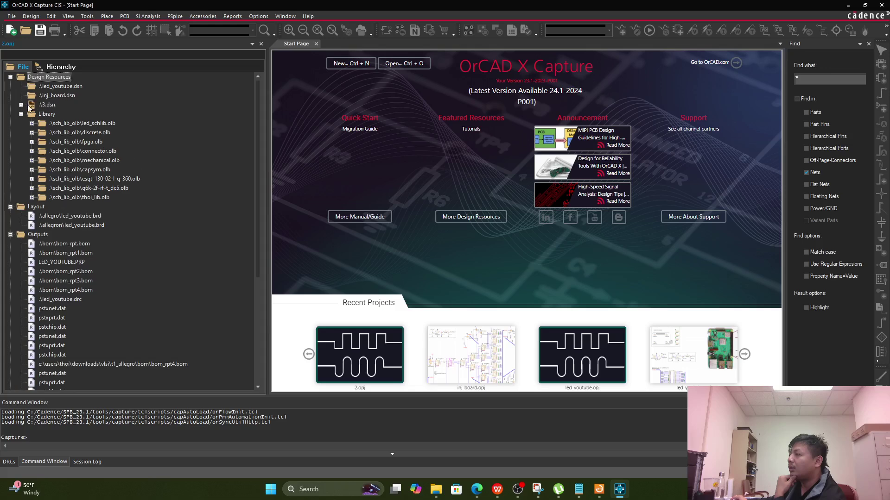
# Step: Expand 3.dsn and its LED Project schematic in the project tree, and open the 03-RASP_PI page
pyautogui.click(21, 105)
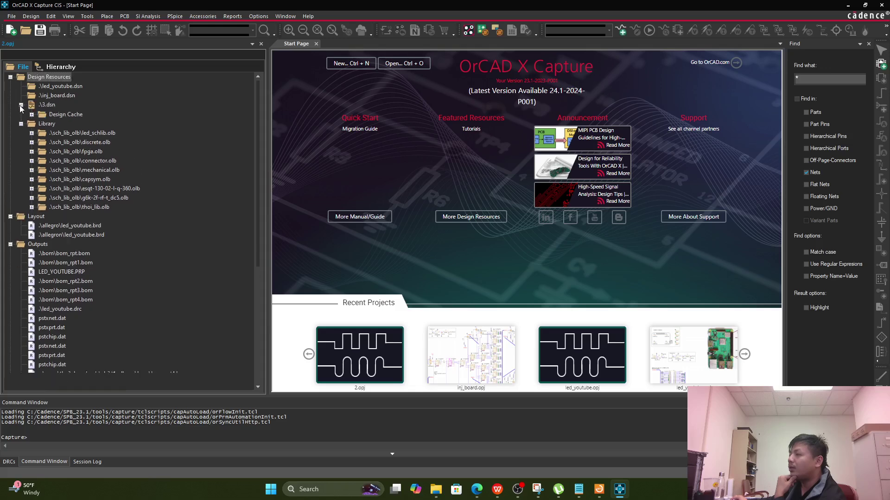
pyautogui.click(32, 115)
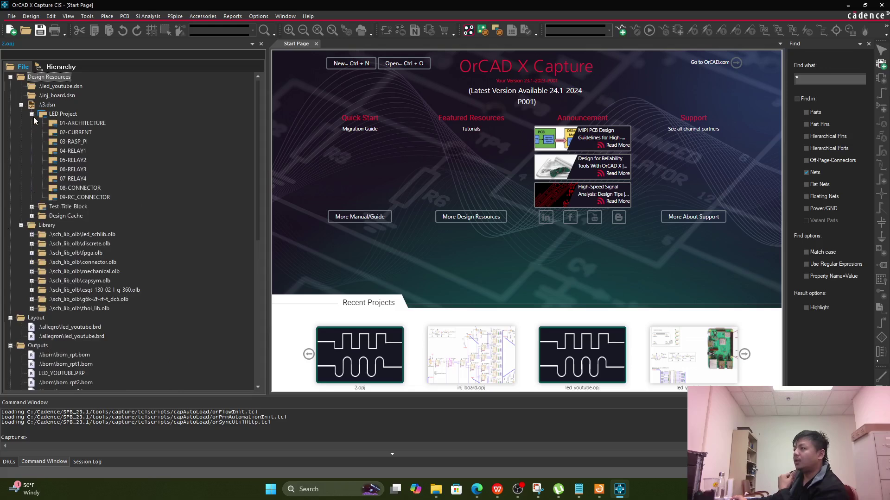
pyautogui.doubleClick(83, 142)
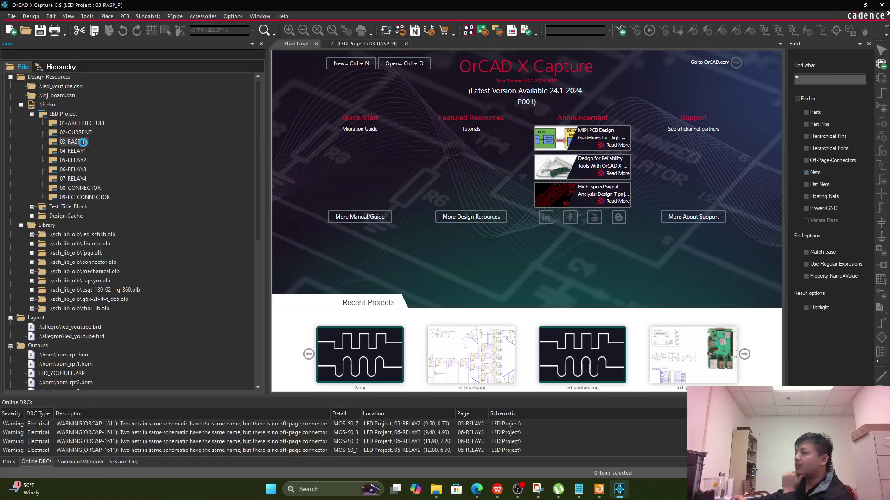
pyautogui.keyDown('ctrl'); pyautogui.scroll(-2, 610, 216); pyautogui.keyUp('ctrl')
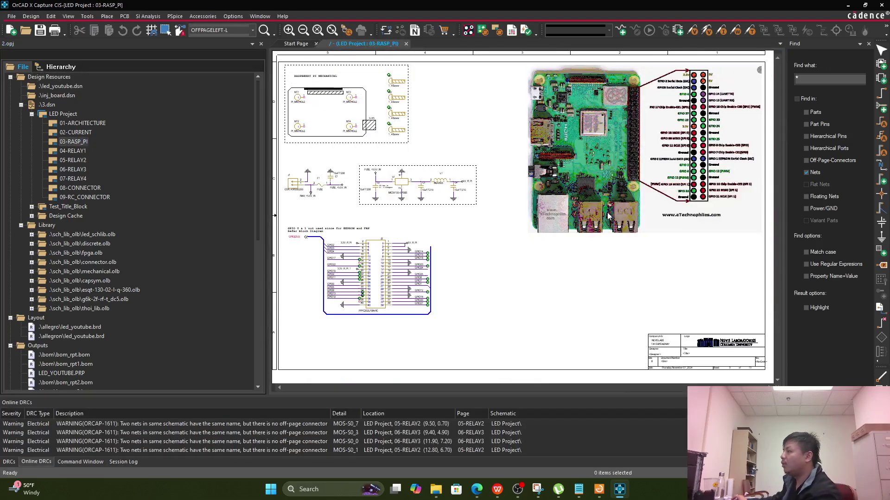
pyautogui.click(847, 6)
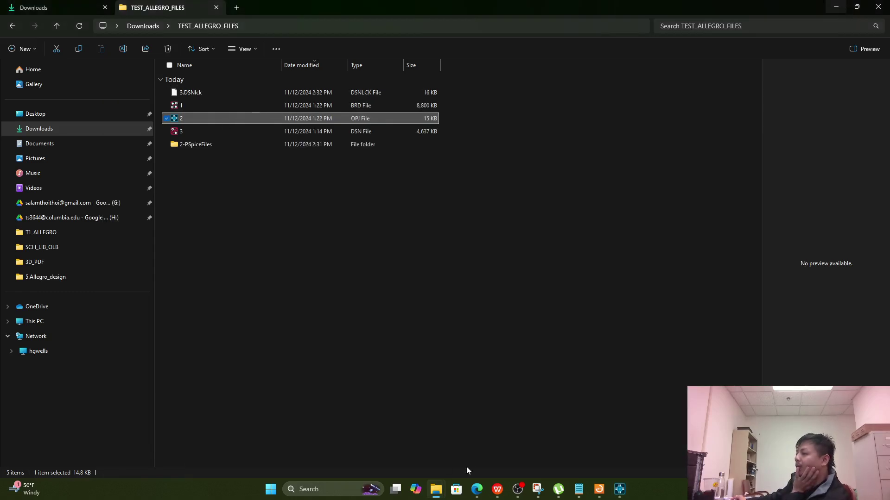
pyautogui.click(620, 490)
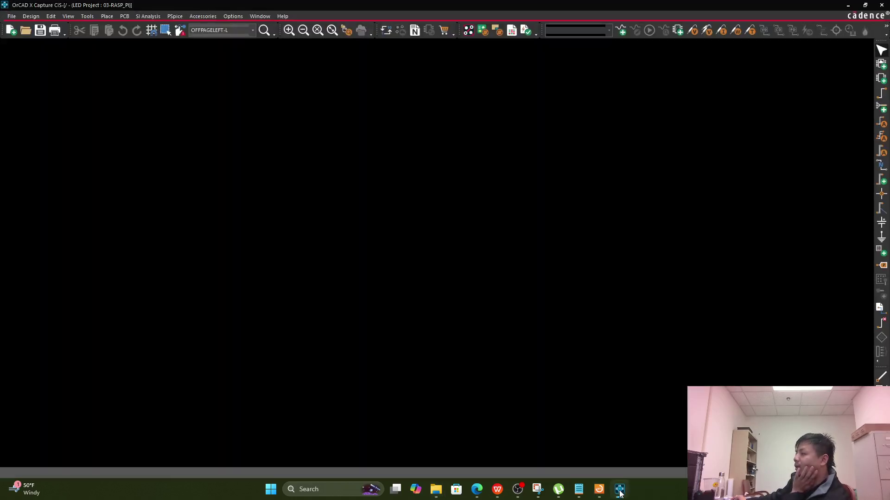
pyautogui.click(619, 494)
pyautogui.click(619, 494)
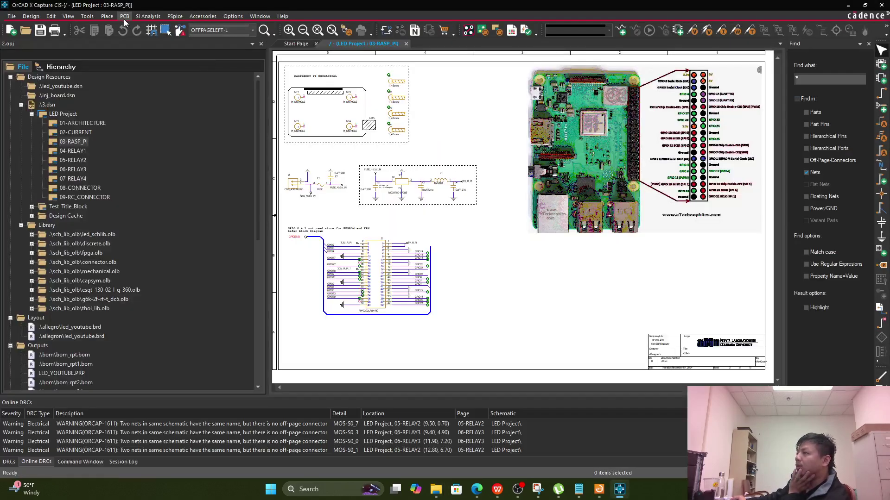
# Step: Try to update the PCB layout from the schematic and dismiss the resulting dialog
pyautogui.click(125, 17)
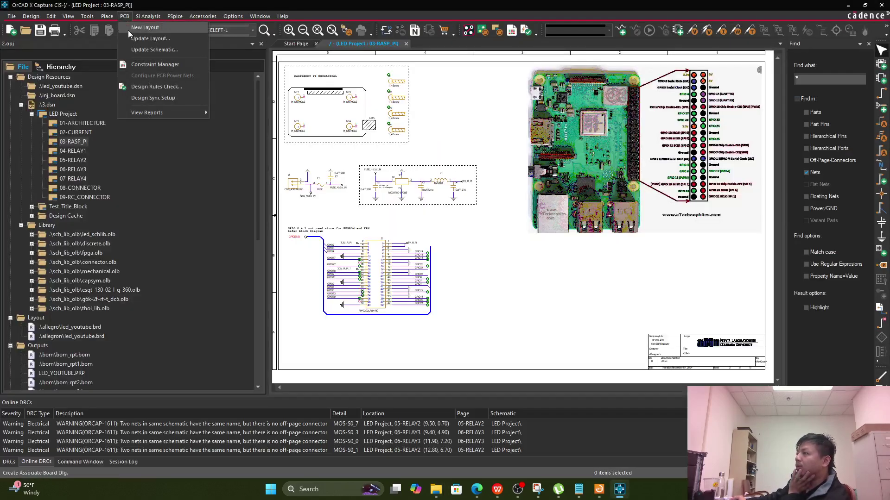
pyautogui.click(139, 39)
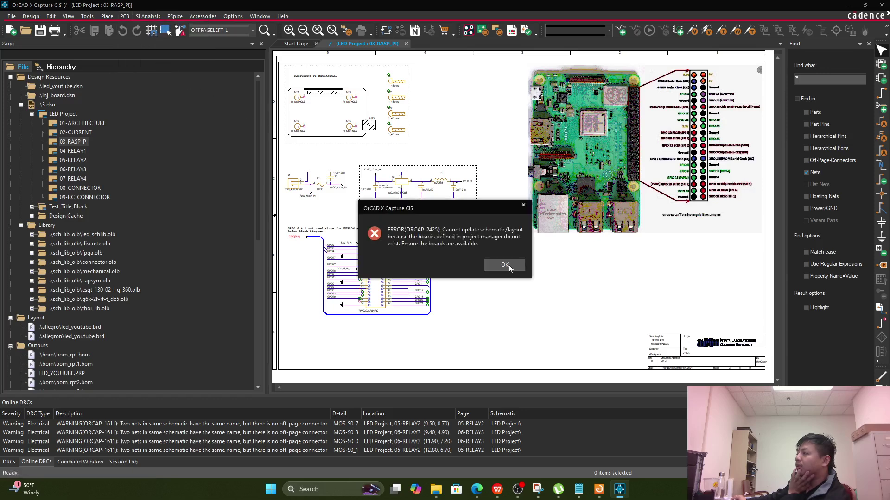
pyautogui.click(504, 266)
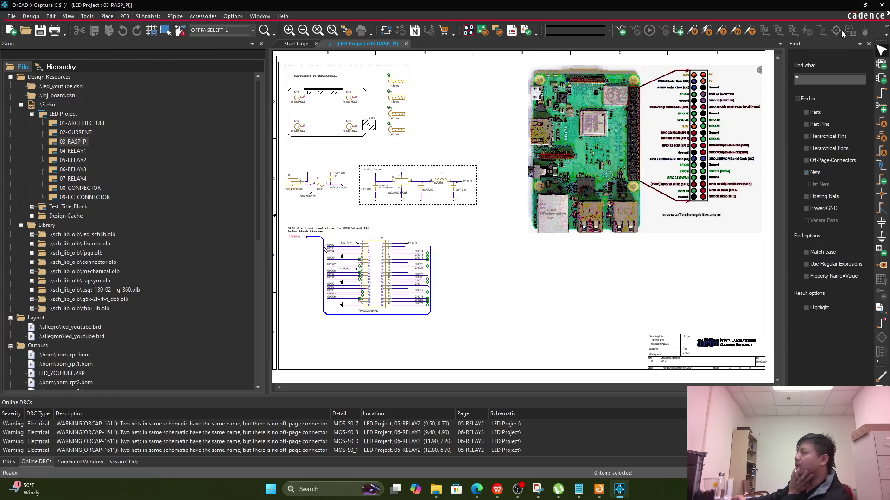
# Step: Open the BRD file 1 from TEST_ALLEGRO_FILES in Allegro PCB Designer and associate it with the Capture project 2.opj
pyautogui.click(849, 6)
pyautogui.click(223, 203)
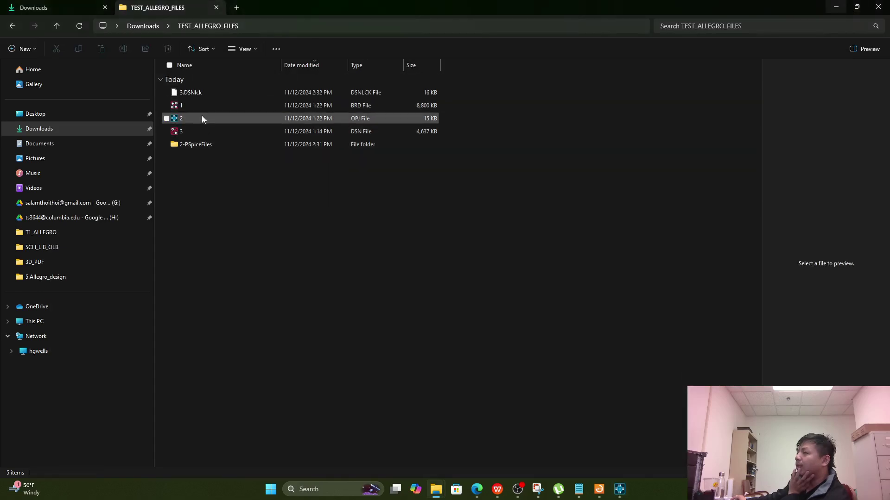
pyautogui.doubleClick(198, 107)
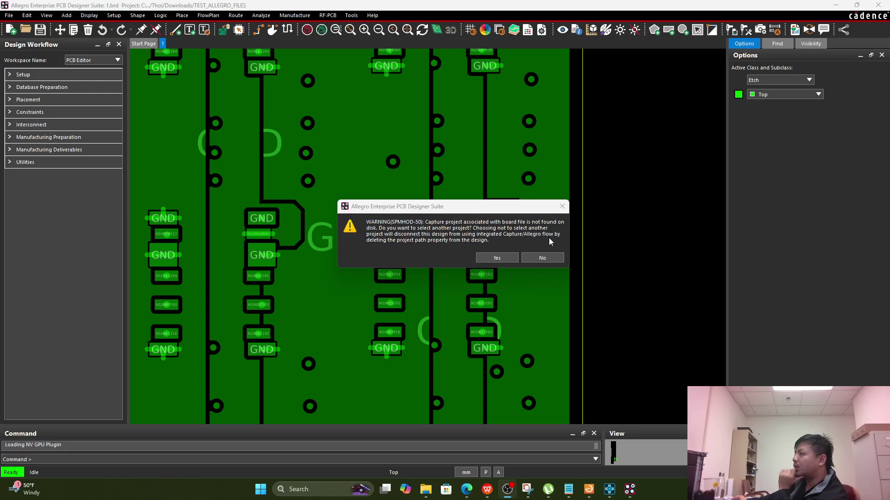
pyautogui.click(498, 260)
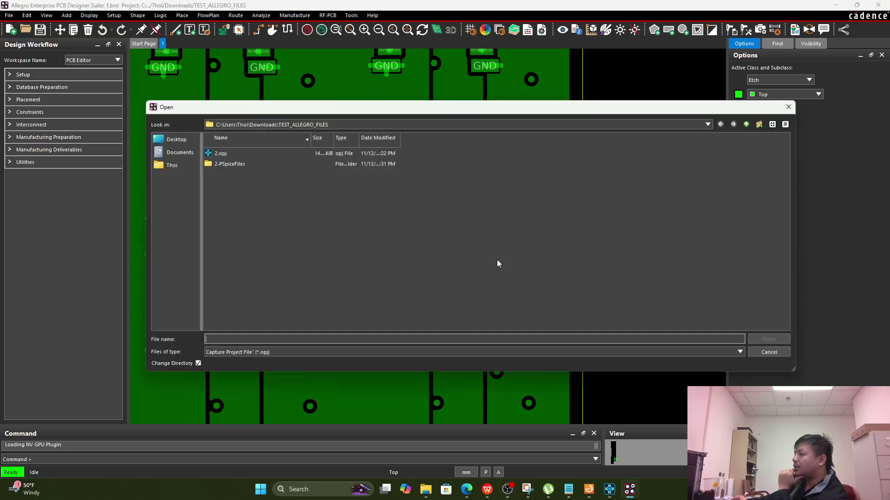
pyautogui.doubleClick(227, 153)
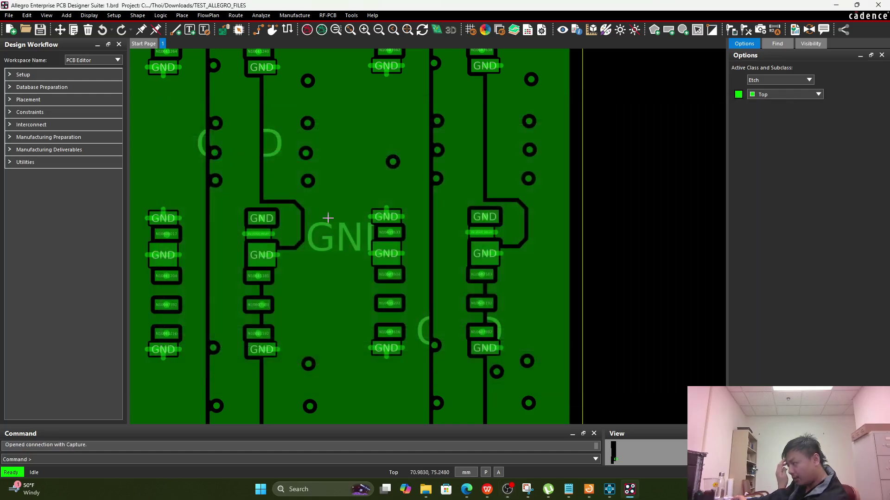
# Step: Arrange OrCAD X Capture and Allegro PCB Designer side by side and narrow Capture's project tree
pyautogui.scroll(-4, 436, 258)
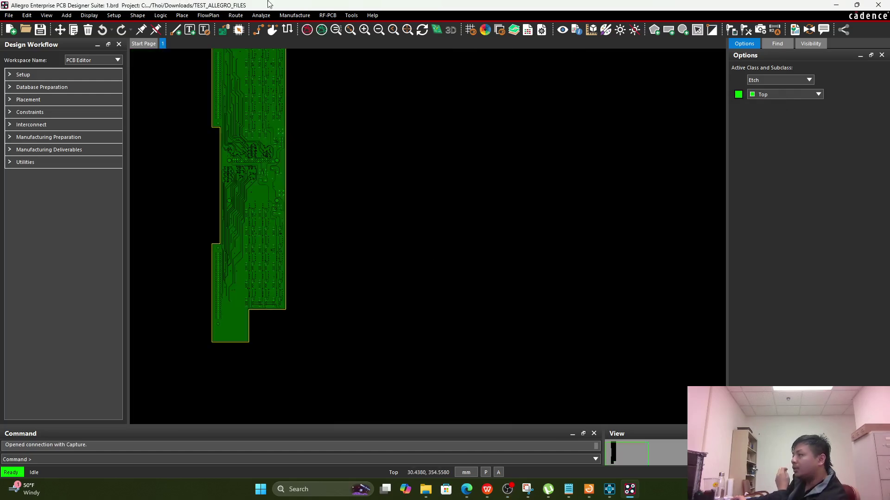
pyautogui.moveTo(269, 4); pyautogui.dragTo(889, 237)
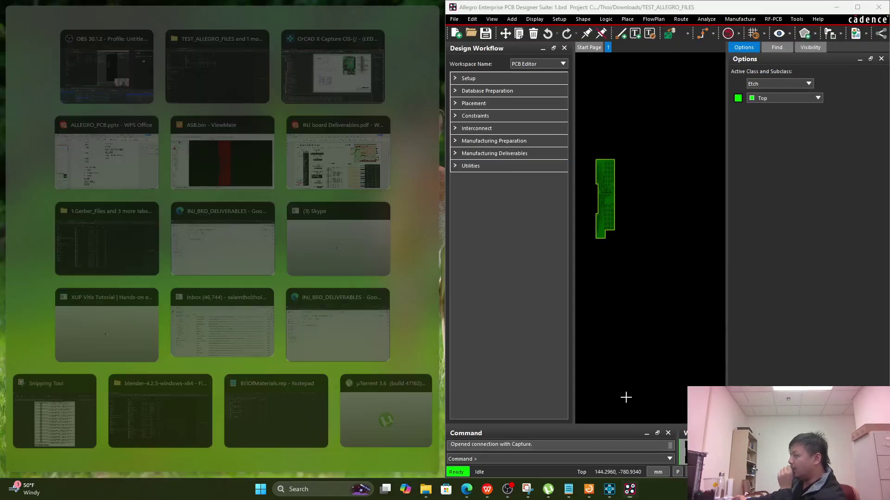
pyautogui.click(612, 493)
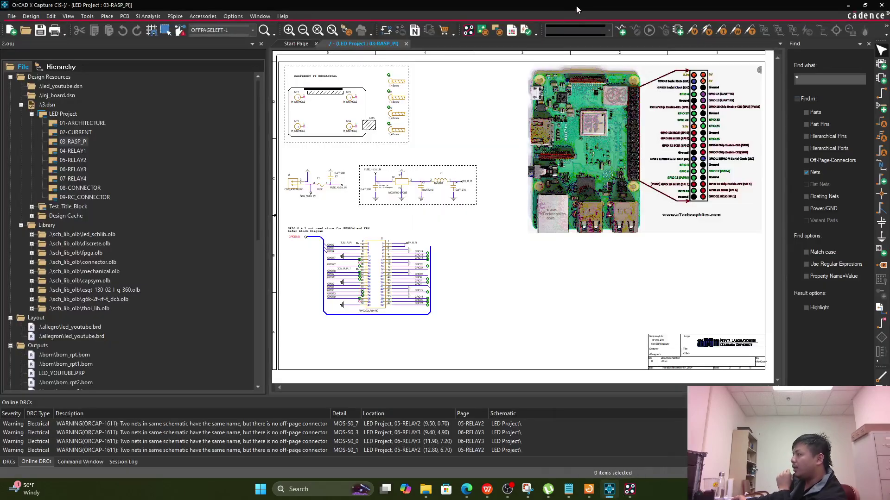
pyautogui.moveTo(576, 5); pyautogui.dragTo(3, 224)
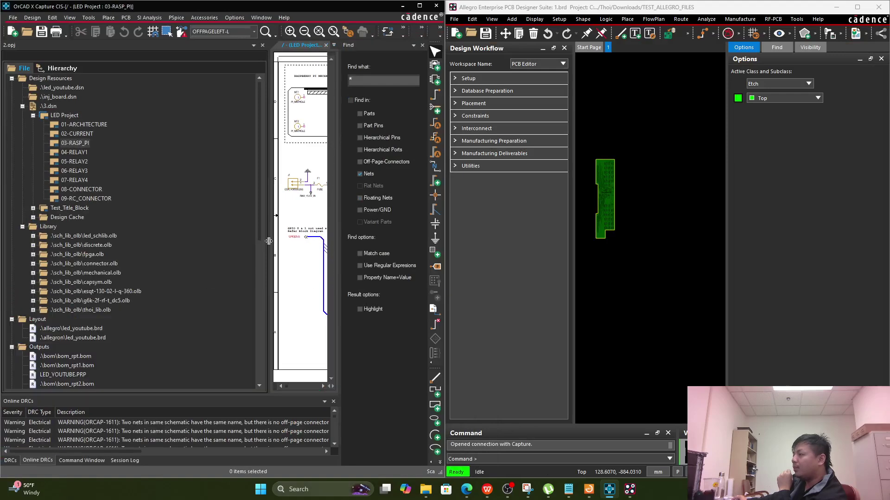
pyautogui.moveTo(269, 241); pyautogui.dragTo(132, 242)
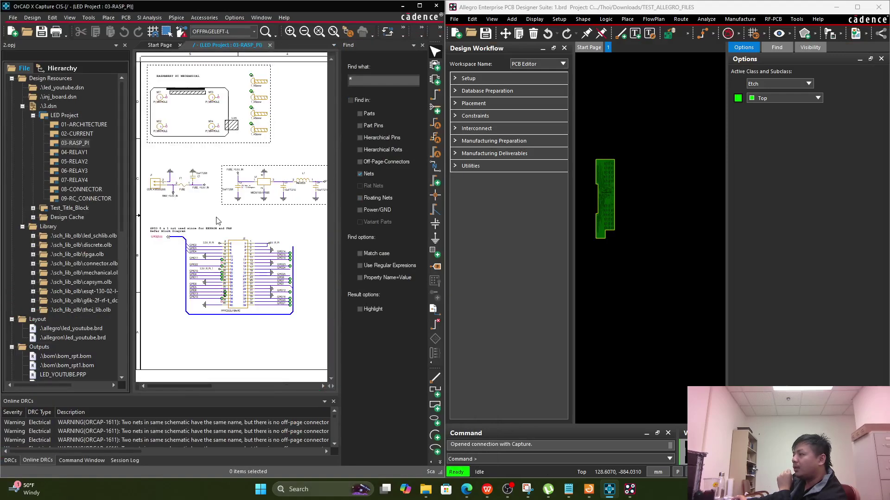
# Step: Select connector J1 on the 03-RASP_PI page and inspect the Allegro board for the corresponding part
pyautogui.click(157, 186)
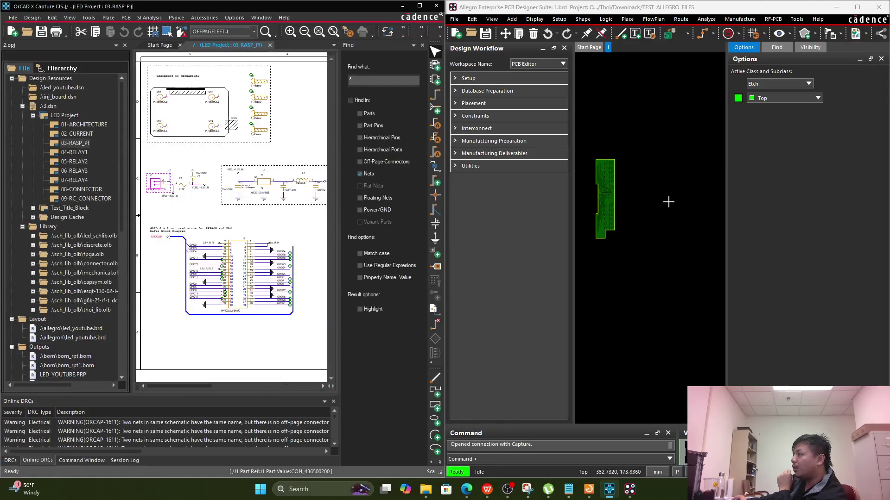
pyautogui.moveTo(572, 215); pyautogui.dragTo(524, 217)
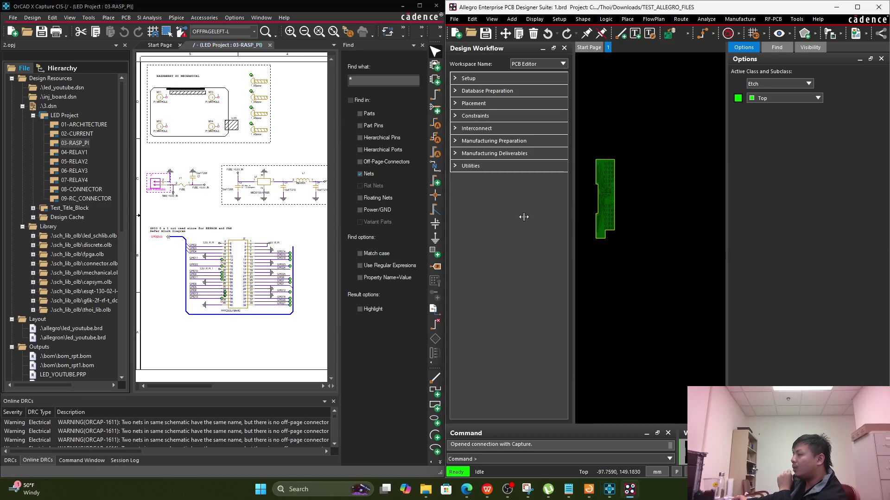
pyautogui.scroll(2, 606, 214)
pyautogui.scroll(-2, 622, 253)
pyautogui.scroll(2, 611, 211)
pyautogui.scroll(3, 611, 309)
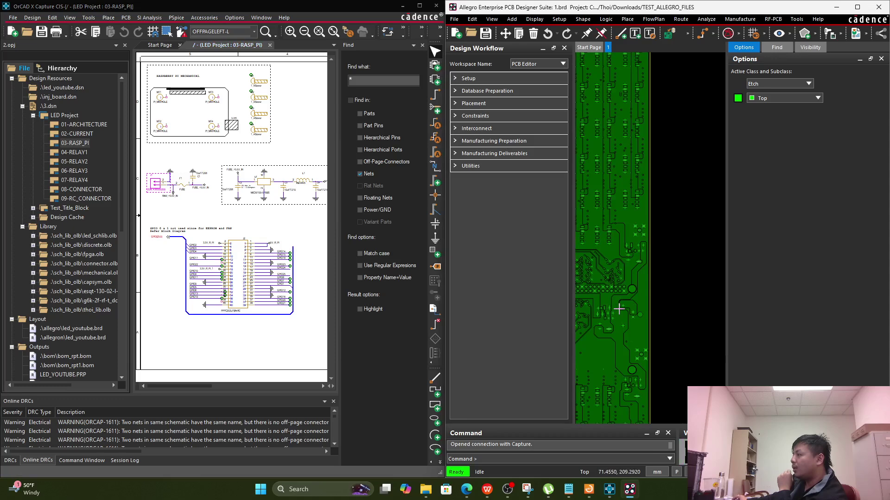
pyautogui.scroll(-4, 621, 310)
pyautogui.click(638, 314)
# Step: Restrict the Allegro design object find filter to Symbols only
pyautogui.click(777, 48)
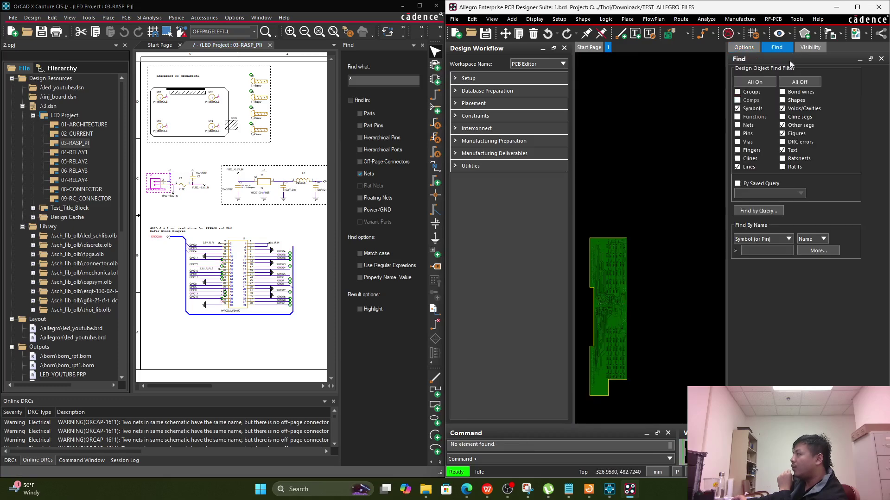
pyautogui.click(800, 82)
pyautogui.click(737, 108)
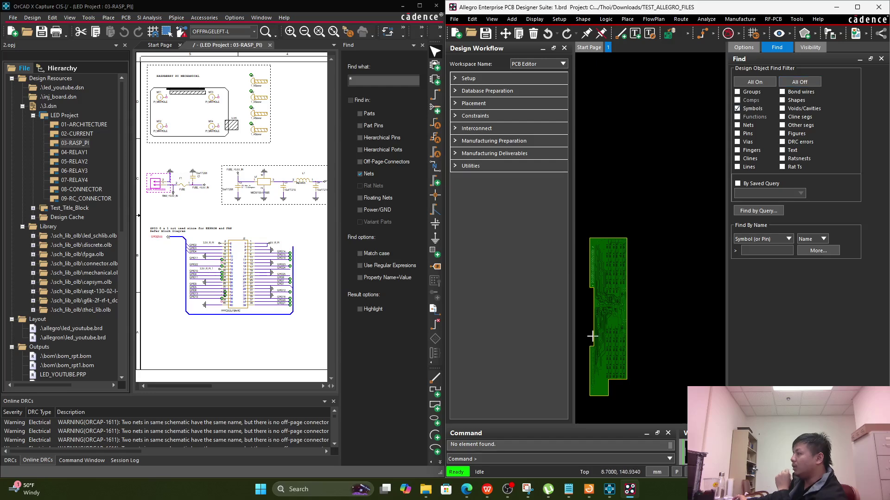
# Step: Select symbol U13 on the board to test cross-probing with the schematic, and clear the selection
pyautogui.scroll(3, 591, 334)
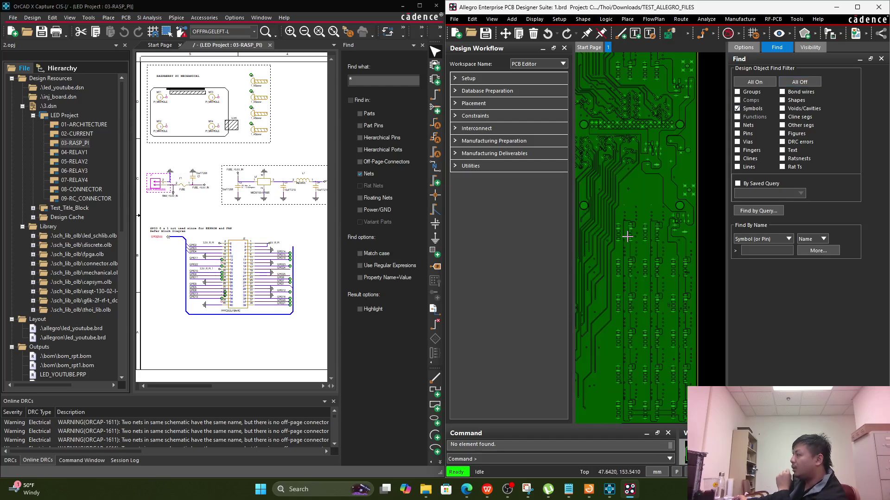
pyautogui.click(627, 237)
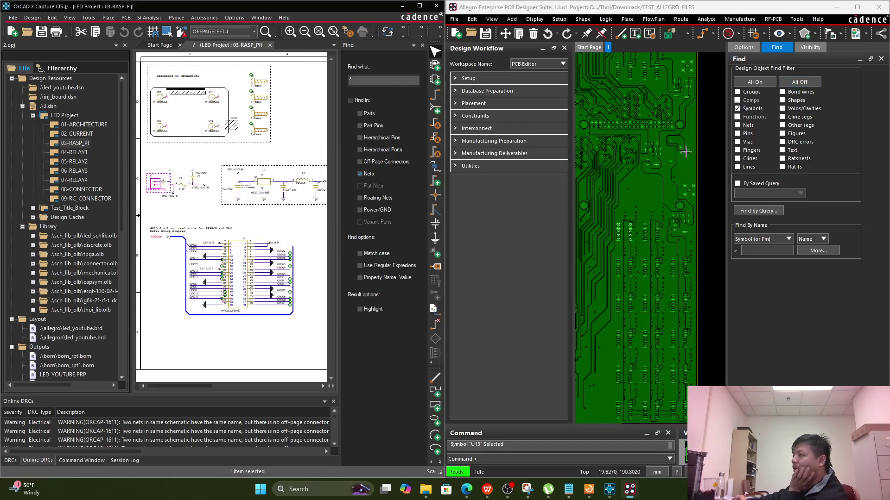
pyautogui.click(706, 193)
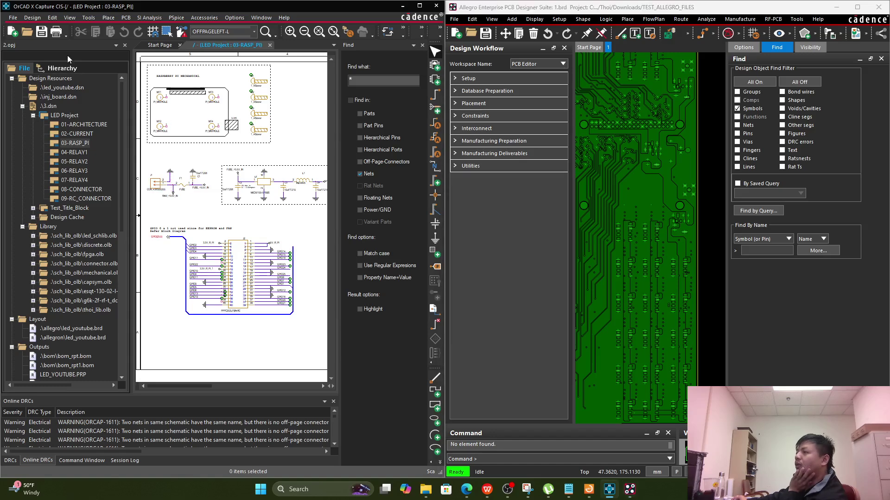
# Step: Start creating a PCB netlist in Capture and browse for its output directory to TEST_ALLEGRO_FILES in Downloads
pyautogui.click(88, 19)
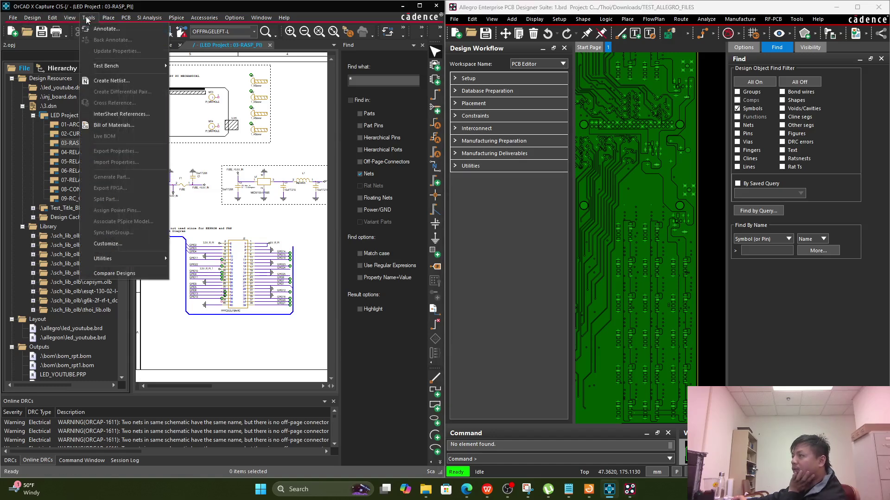
pyautogui.click(116, 80)
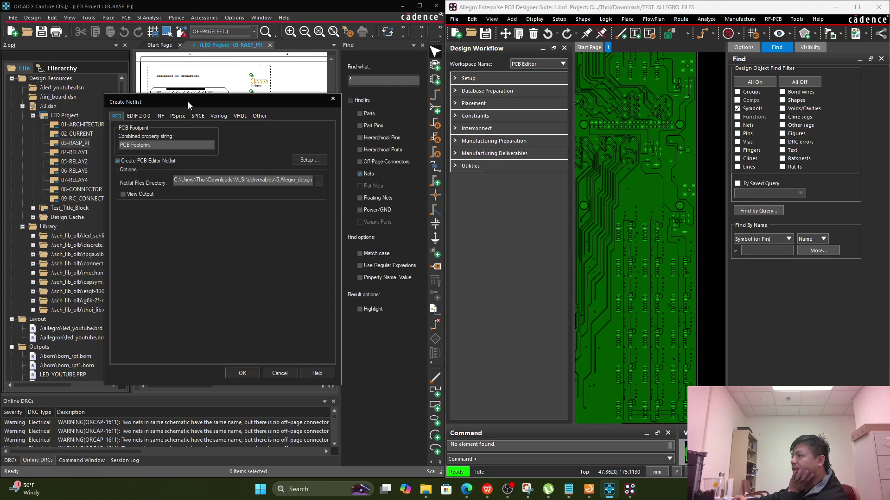
pyautogui.click(373, 191)
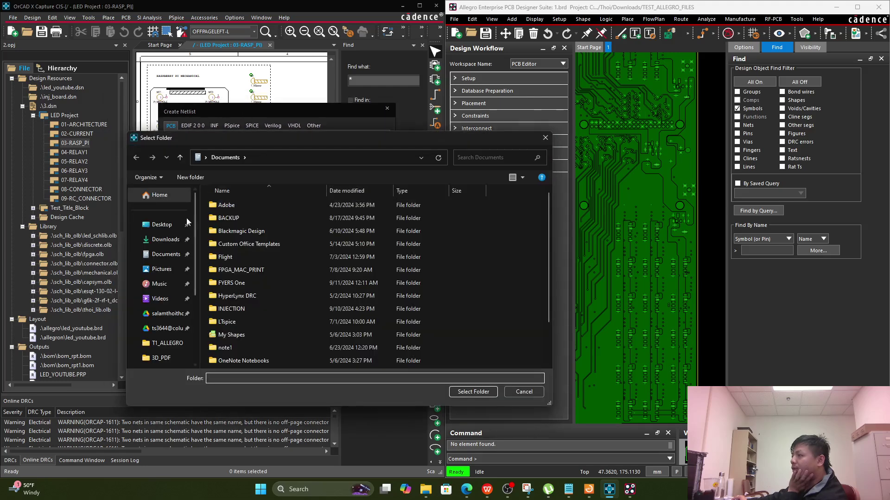
pyautogui.click(171, 239)
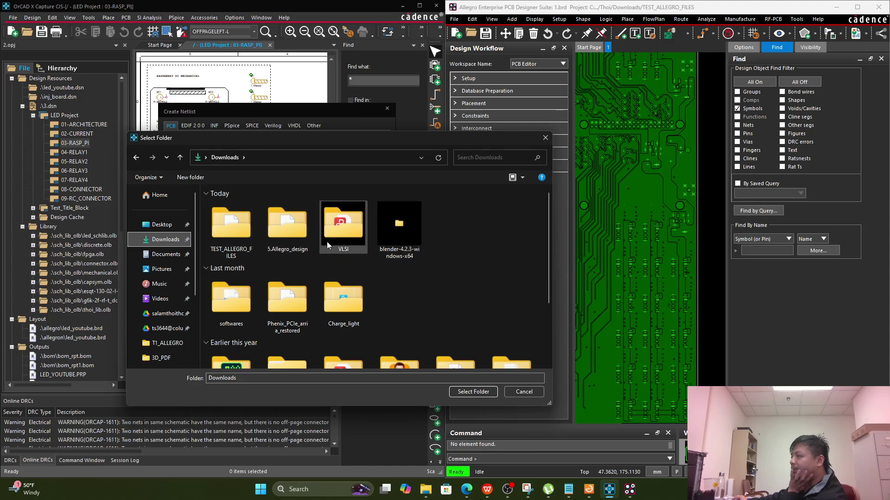
pyautogui.click(231, 227)
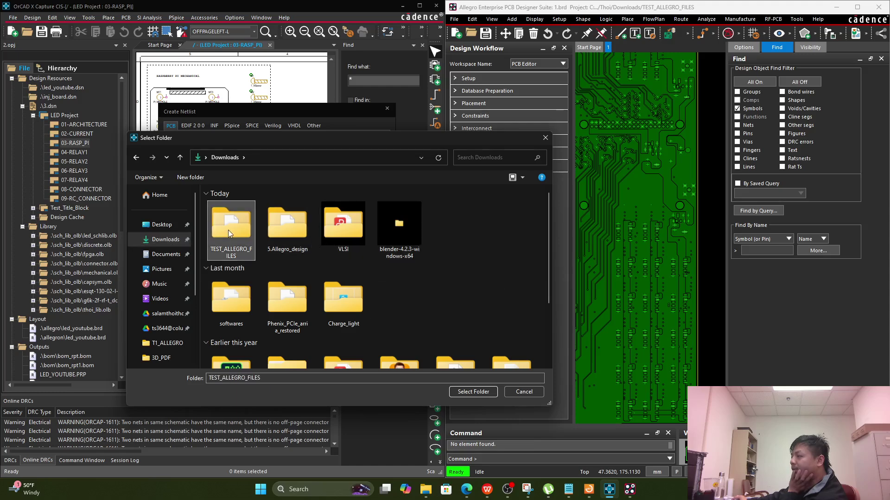
pyautogui.doubleClick(230, 227)
# Step: Create a new folder named NETLIST inside TEST_ALLEGRO_FILES
pyautogui.rightClick(286, 263)
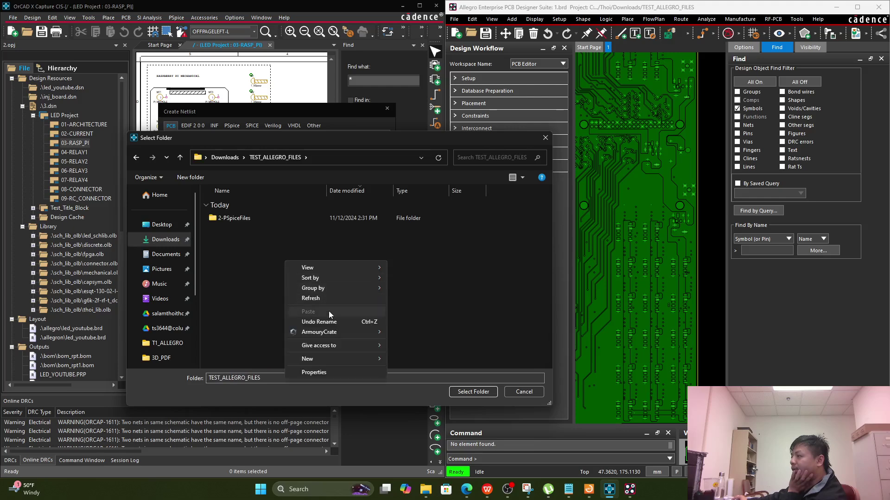
pyautogui.moveTo(364, 360)
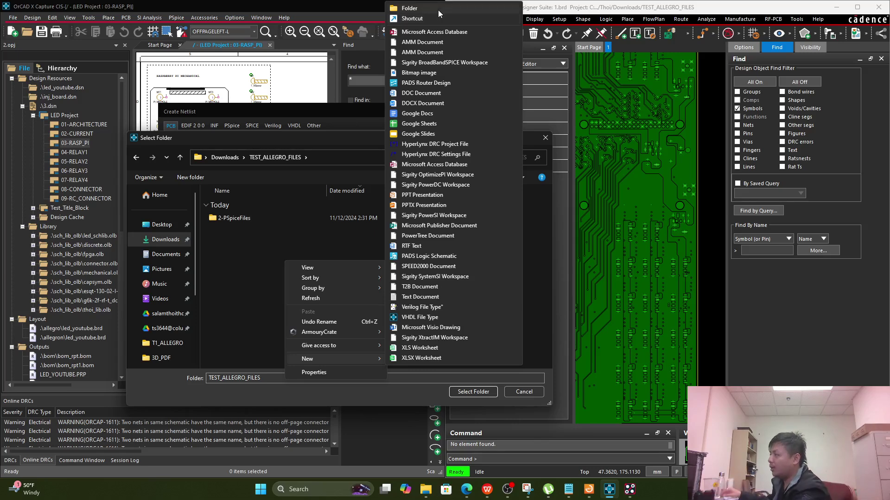
pyautogui.click(438, 9)
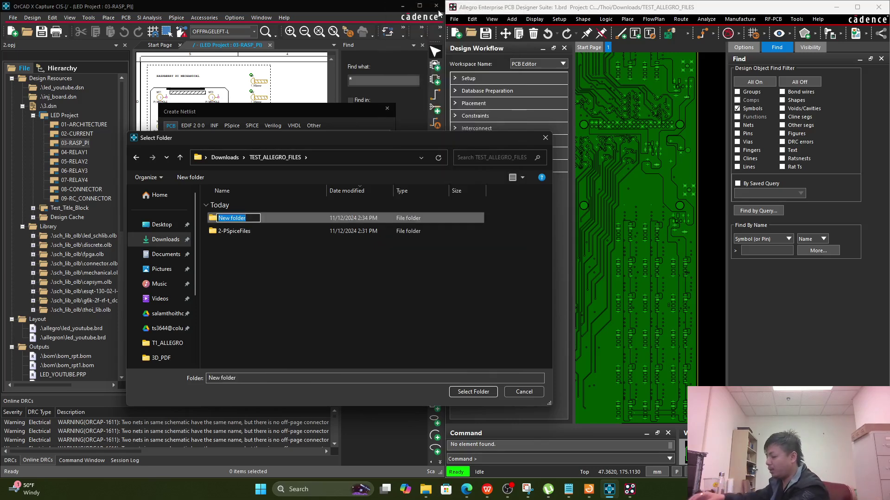
pyautogui.write('NET')
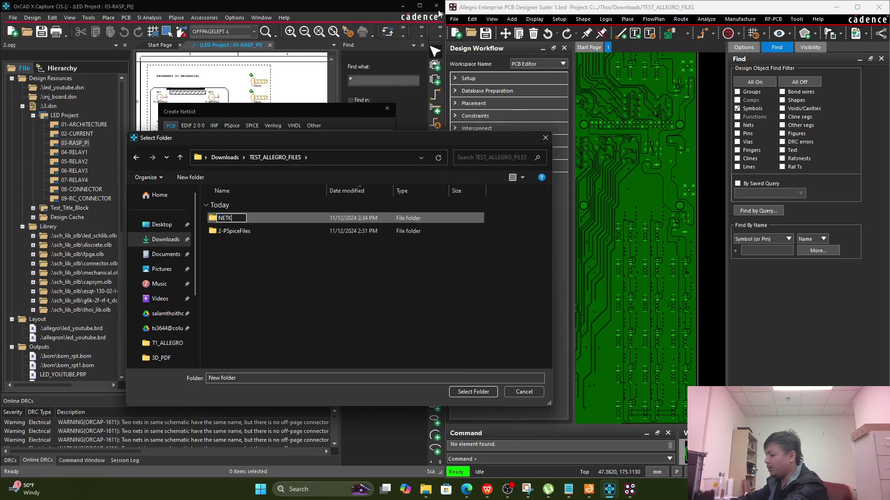
pyautogui.write('LIST')
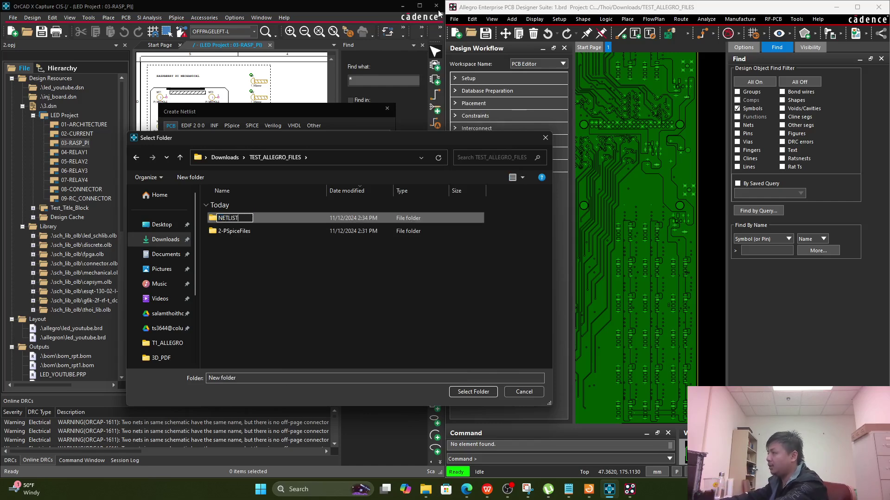
pyautogui.press('Return')
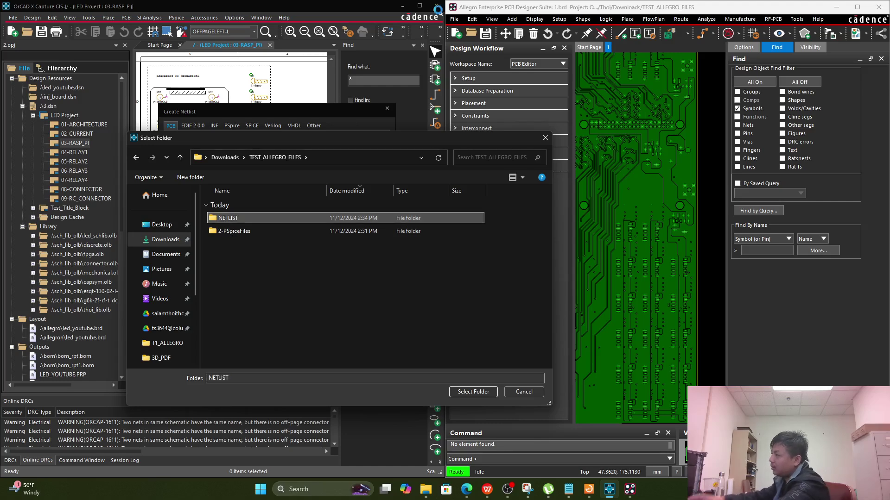
# Step: Set the new NETLIST folder as the netlist files directory and generate the PCB Editor netlist
pyautogui.press('Return')
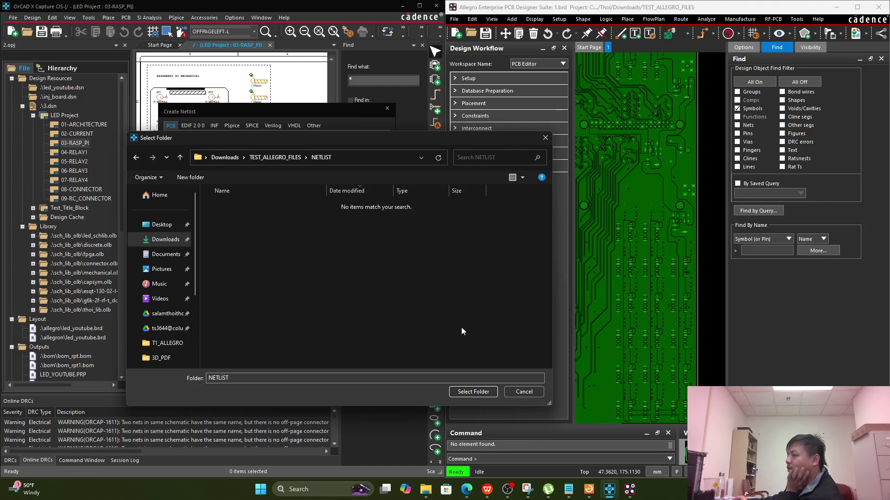
pyautogui.click(474, 391)
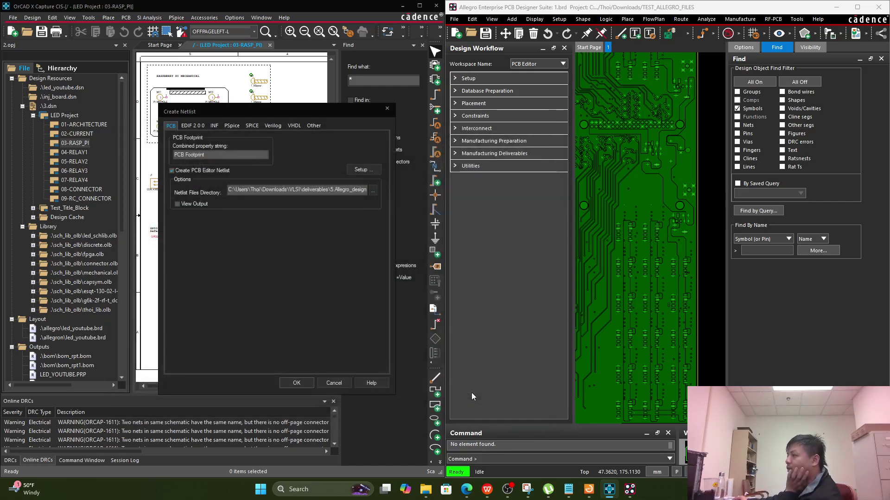
pyautogui.click(295, 380)
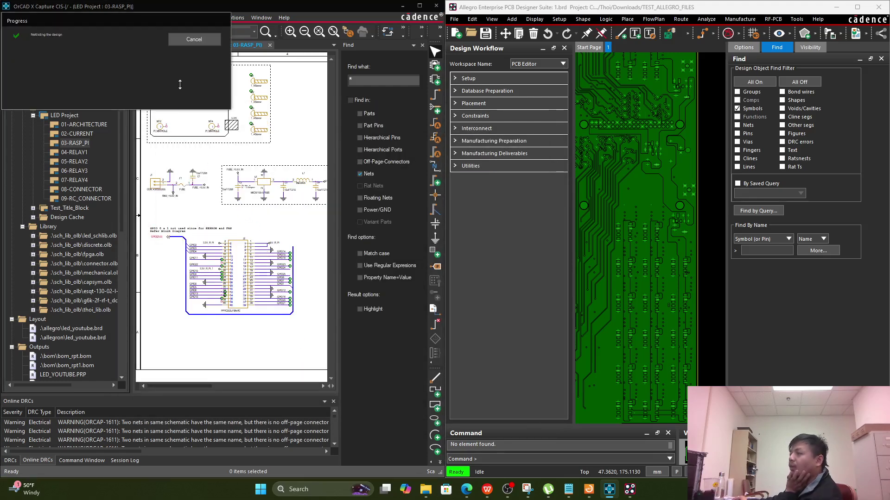
# Step: Check the generated netlist files in the NETLIST folder in File Explorer, and return to the design windows
pyautogui.moveTo(426, 497)
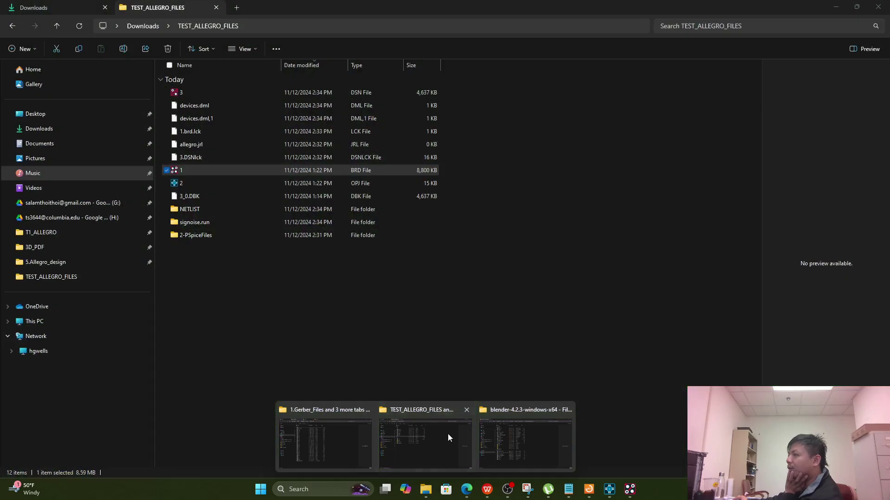
pyautogui.click(449, 437)
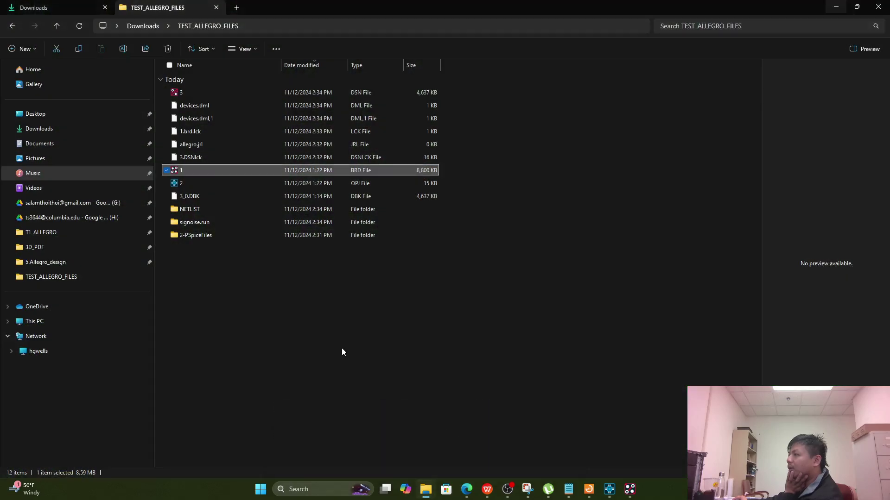
pyautogui.click(190, 209)
pyautogui.doubleClick(190, 210)
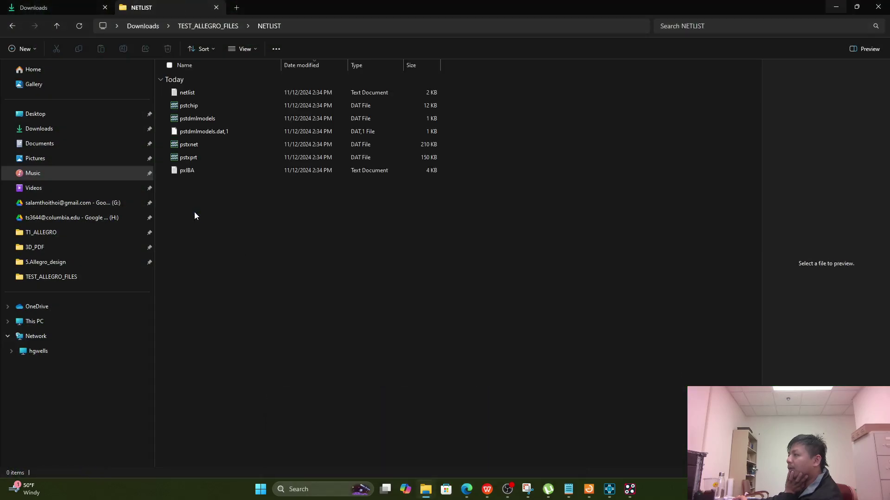
pyautogui.moveTo(213, 199); pyautogui.dragTo(161, 64)
pyautogui.click(245, 223)
pyautogui.click(13, 27)
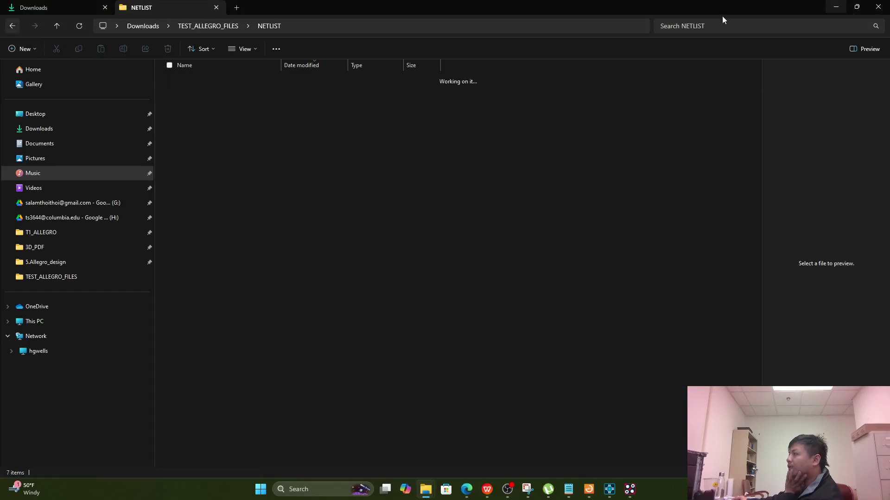
pyautogui.click(836, 7)
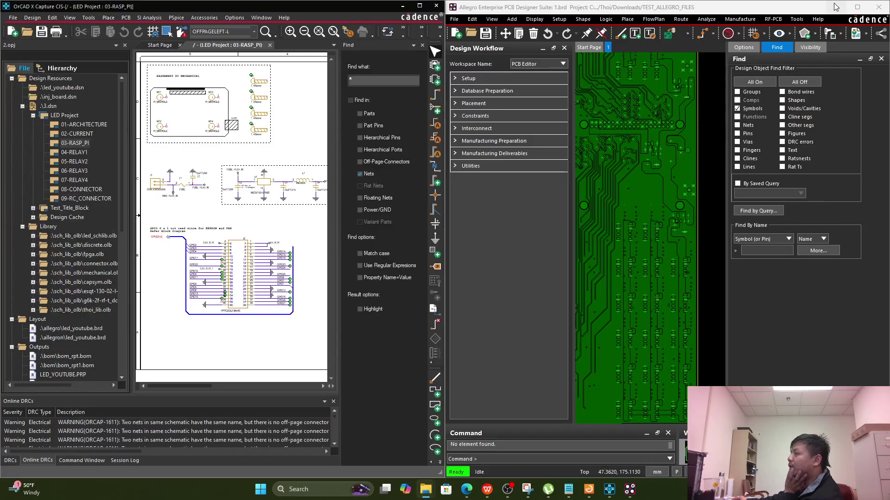
# Step: Import the Design Entry CIS (Capture) netlist into the Allegro board from the TEST_ALLEGRO_FILES/NETLIST directory
pyautogui.doubleClick(647, 10)
pyautogui.doubleClick(694, 240)
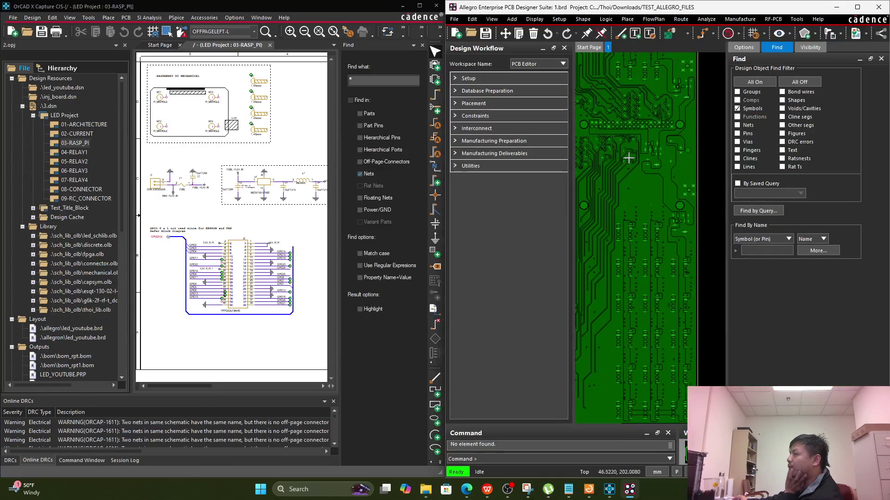
pyautogui.click(454, 20)
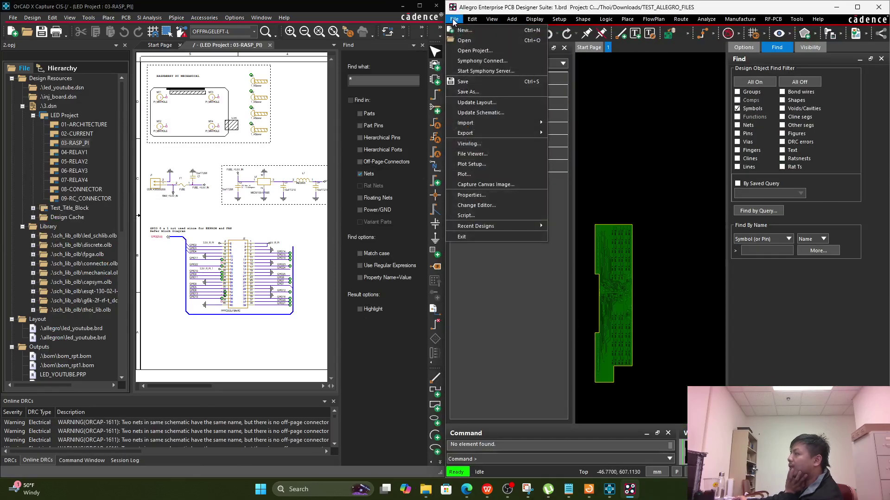
pyautogui.moveTo(487, 124)
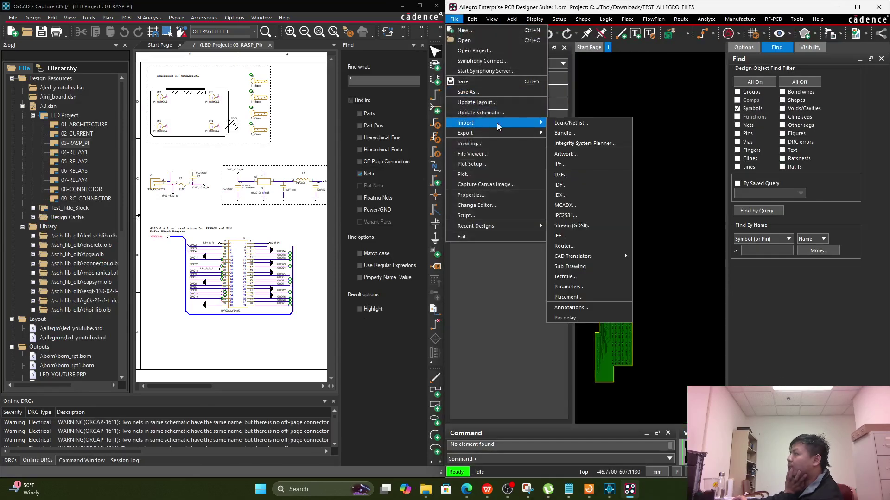
pyautogui.click(577, 122)
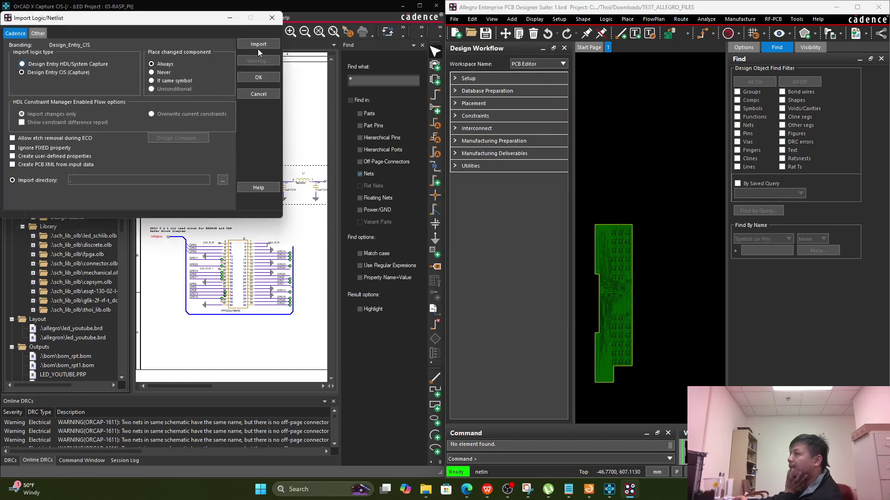
pyautogui.click(222, 181)
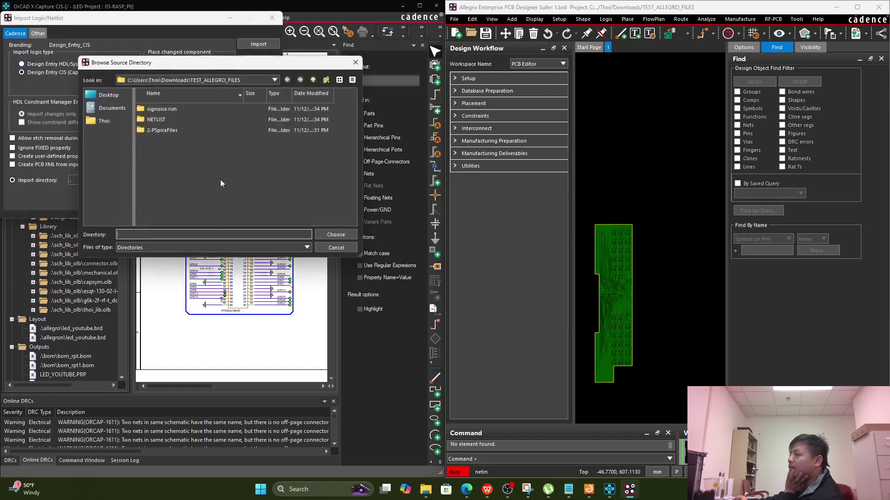
pyautogui.click(163, 120)
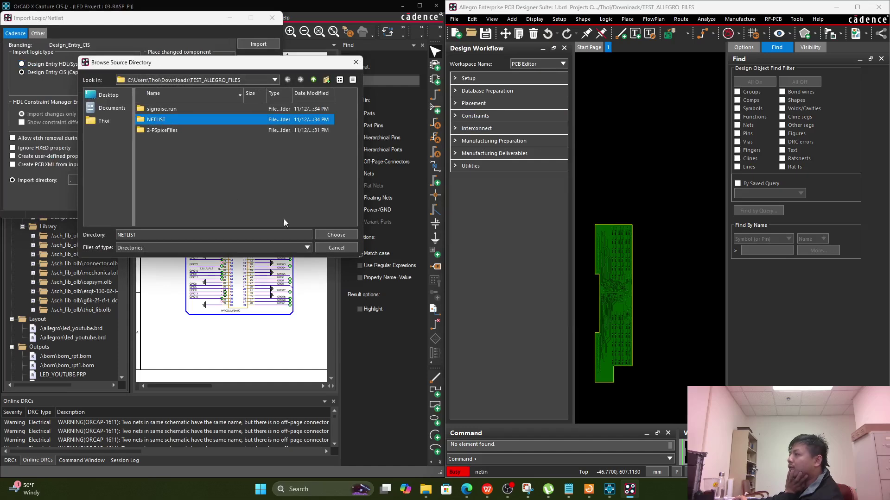
pyautogui.click(333, 235)
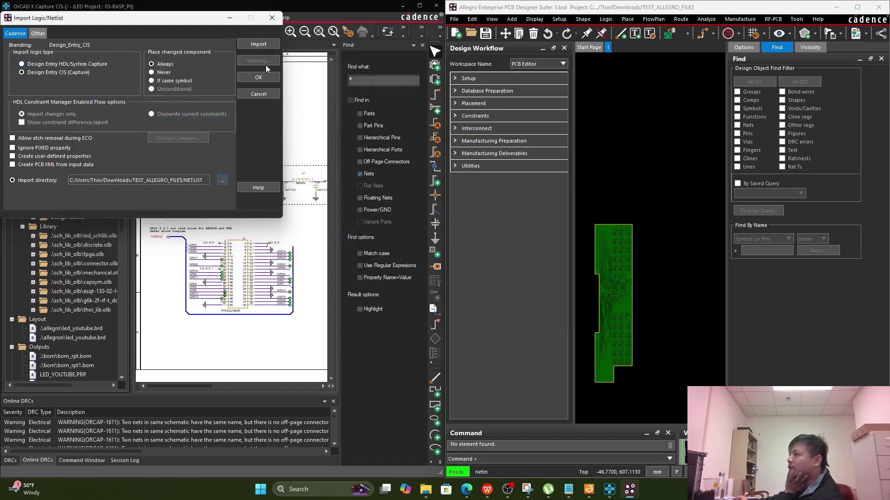
pyautogui.click(259, 44)
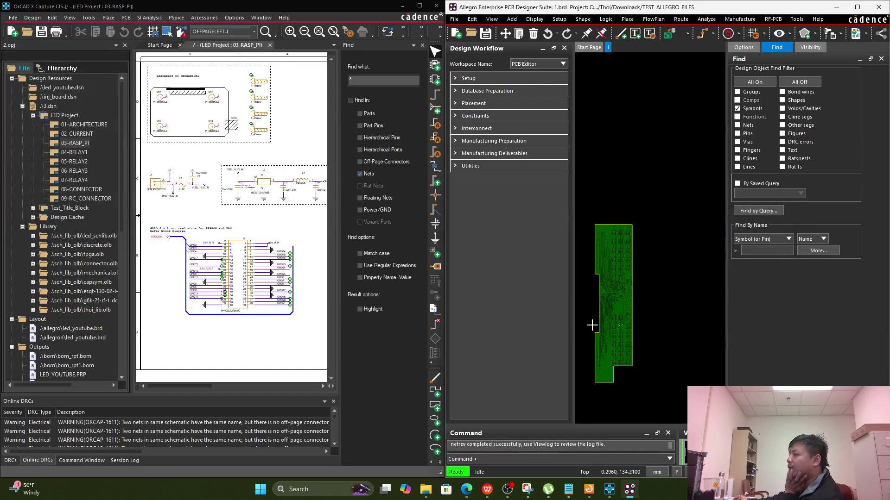
# Step: Test cross-probing by selecting connector J2 in the Capture schematic and examine its location on the board
pyautogui.scroll(3, 620, 323)
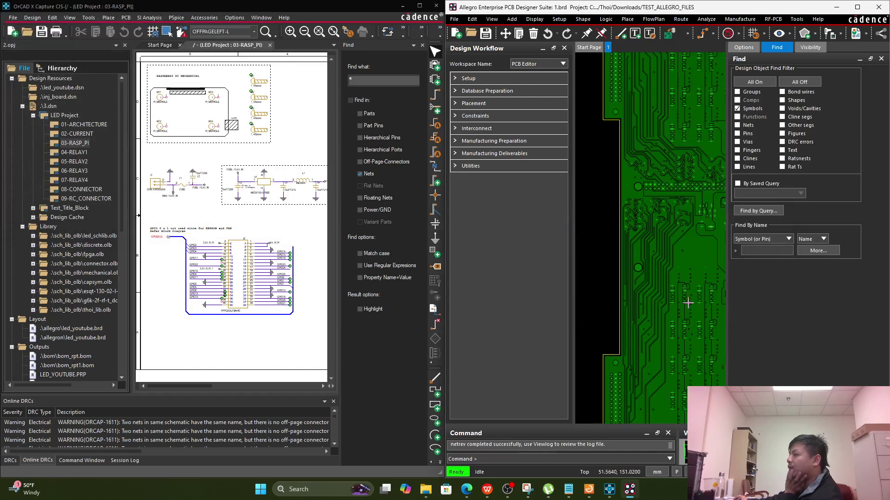
pyautogui.click(235, 269)
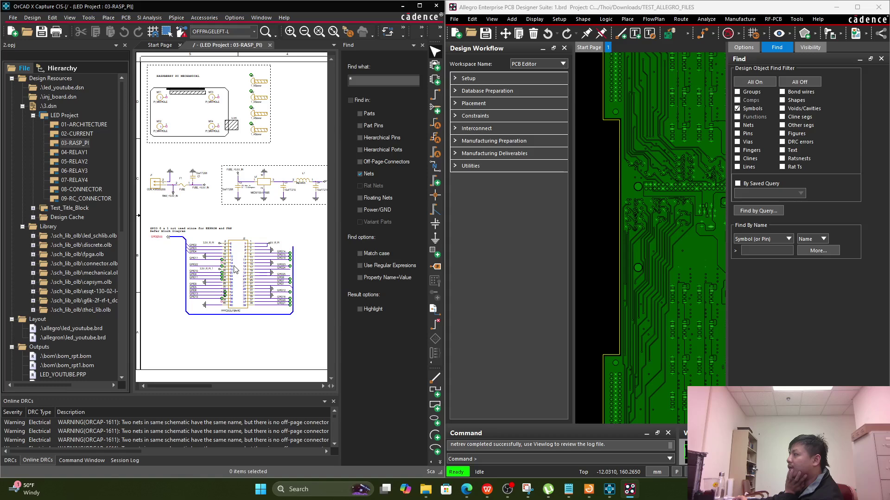
pyautogui.click(243, 242)
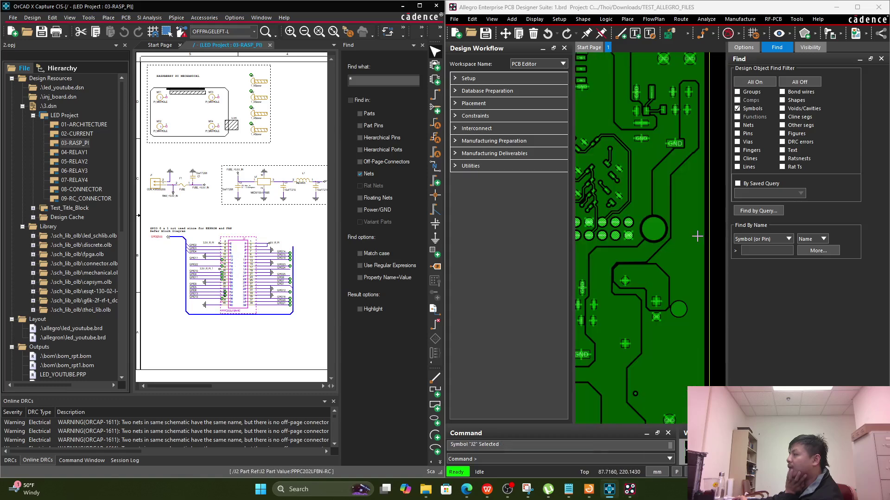
pyautogui.scroll(2, 658, 232)
pyautogui.scroll(-4, 603, 234)
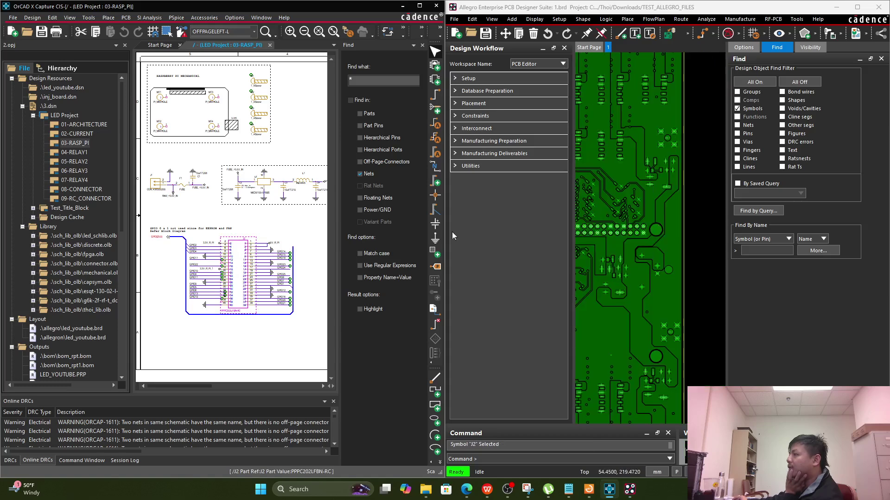
# Step: Cross-probe connector J1, regulator U1 and connector J2 from the schematic to the board
pyautogui.click(156, 185)
pyautogui.click(187, 188)
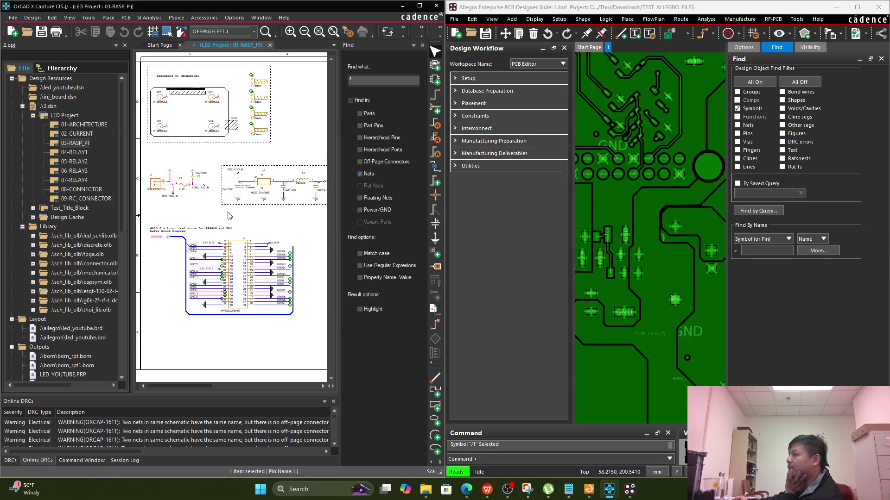
pyautogui.click(246, 207)
pyautogui.click(270, 186)
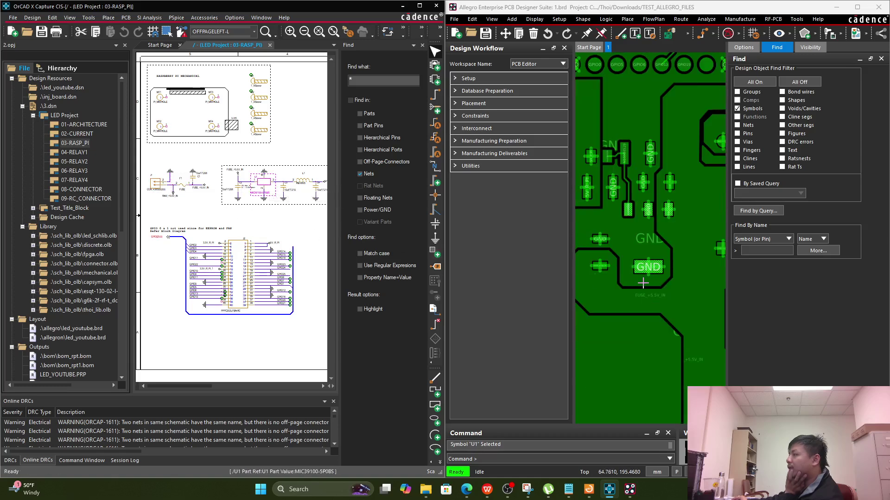
pyautogui.click(266, 218)
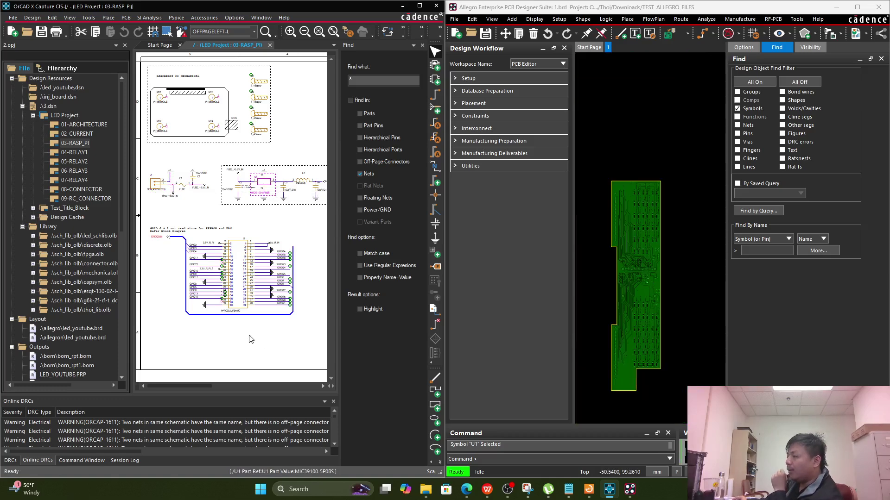
pyautogui.click(243, 289)
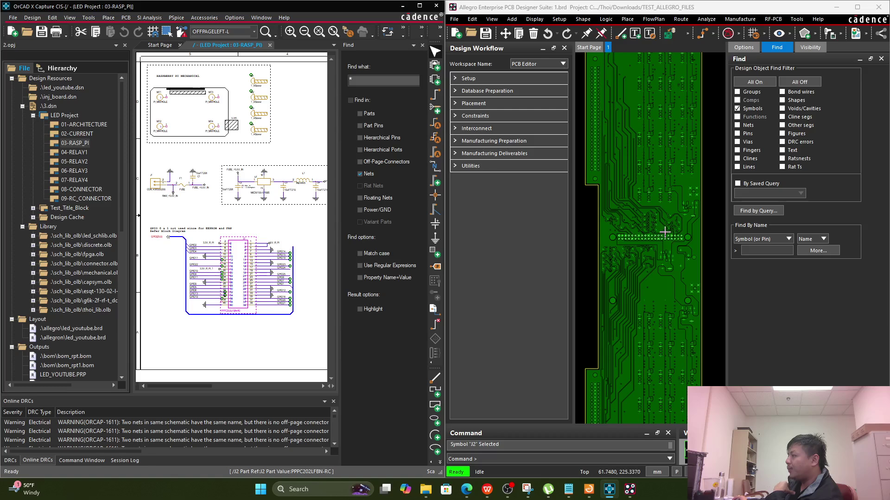
# Step: Maximize the Allegro board editor and start the Net Logic command
pyautogui.click(589, 20)
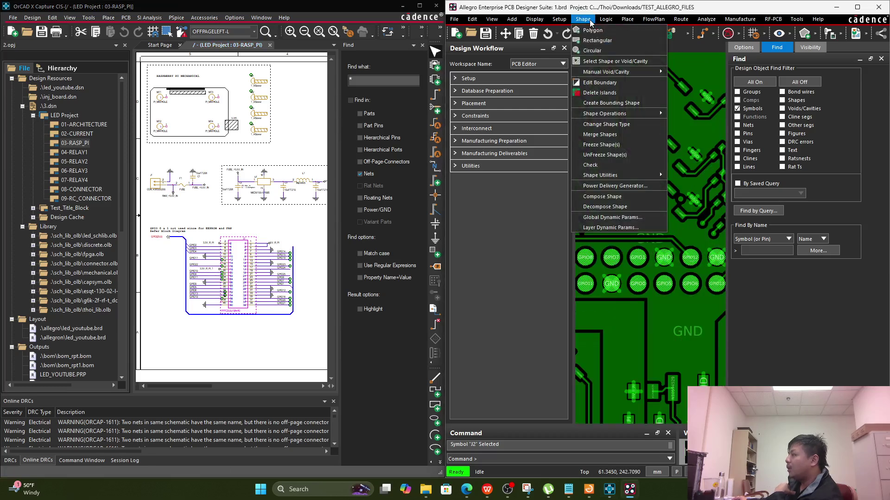
pyautogui.click(606, 19)
pyautogui.click(614, 29)
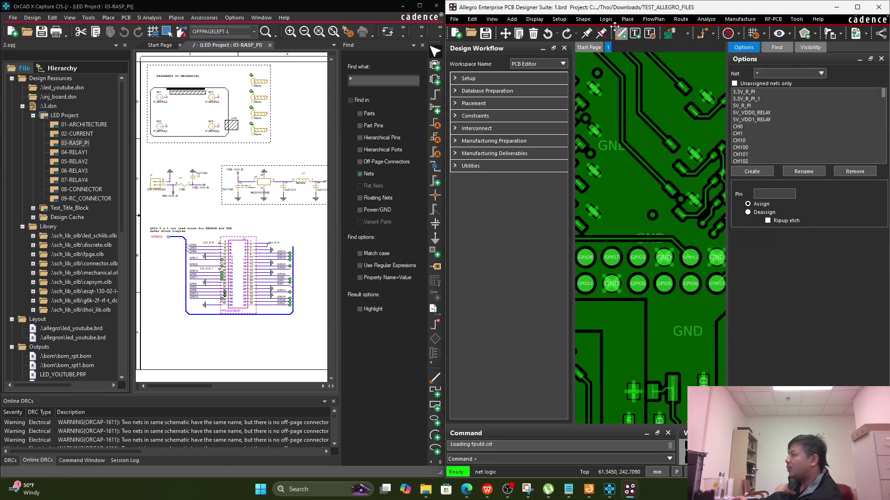
pyautogui.moveTo(732, 7)
pyautogui.mouseDown()
pyautogui.moveTo(726, 199)
pyautogui.moveTo(722, 2)
pyautogui.mouseUp()
pyautogui.click(160, 15)
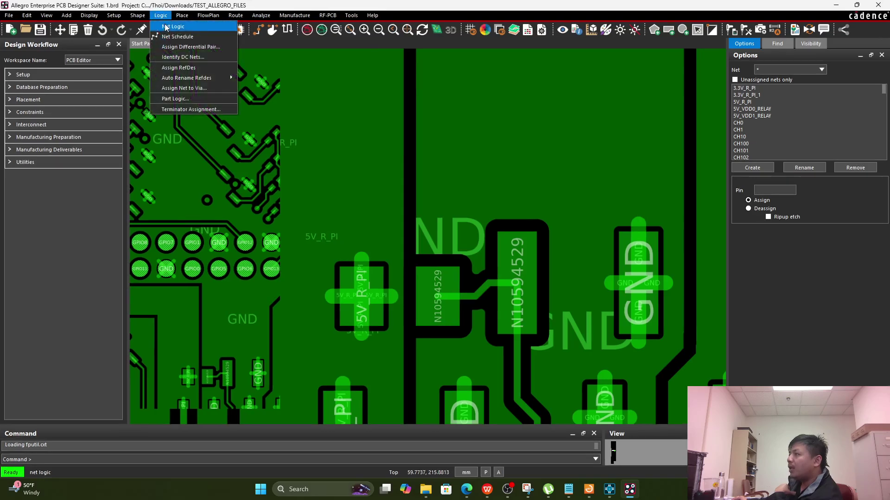
pyautogui.click(166, 27)
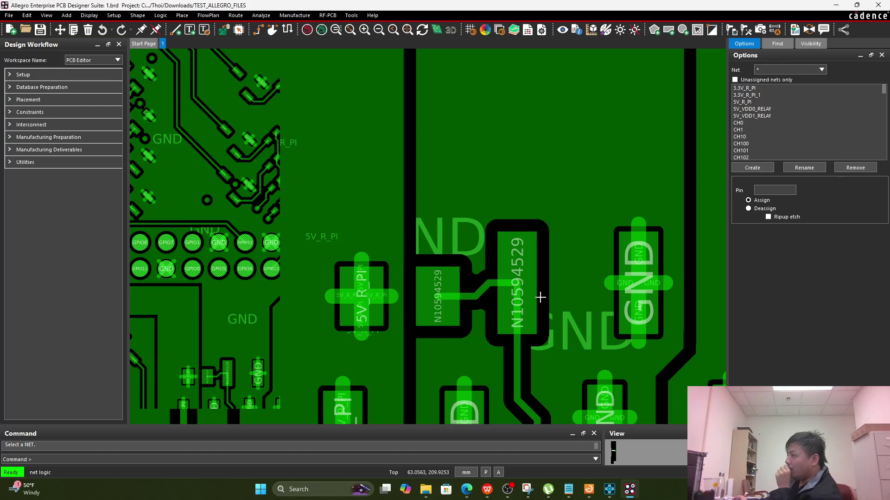
pyautogui.scroll(-3, 540, 297)
pyautogui.scroll(3, 471, 276)
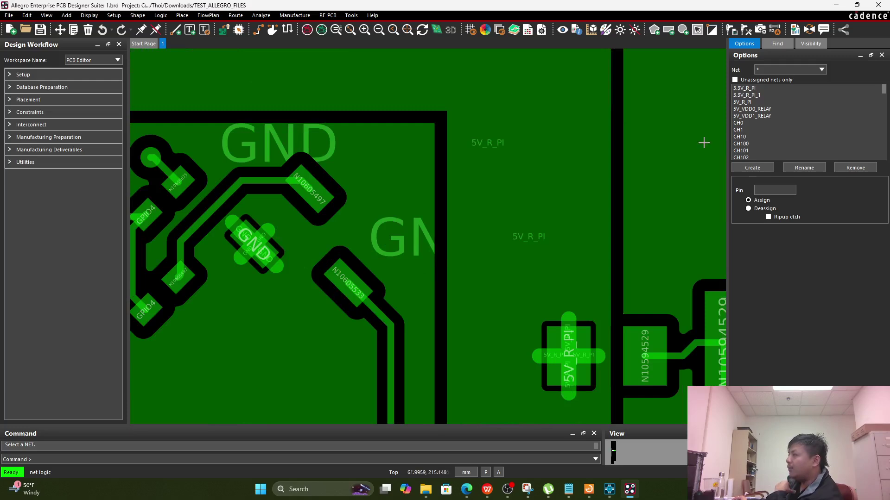
# Step: Open the user preferences and search for preferences matching logic*
pyautogui.click(179, 19)
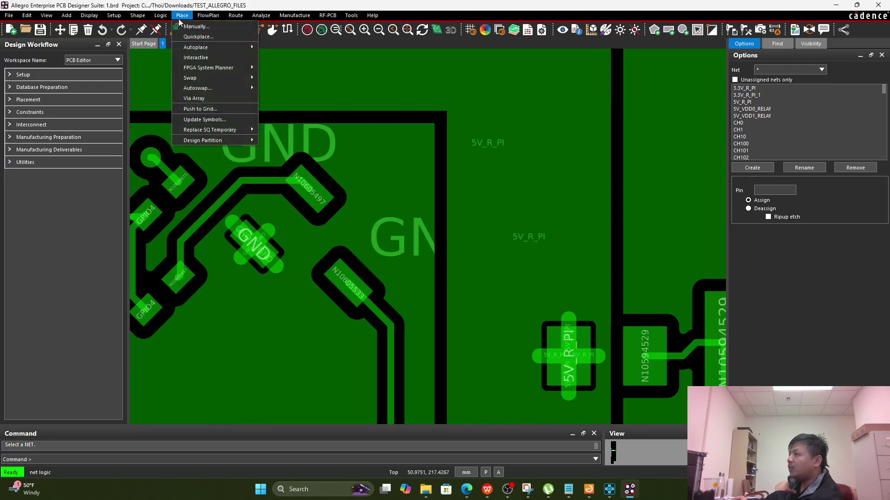
pyautogui.moveTo(114, 15)
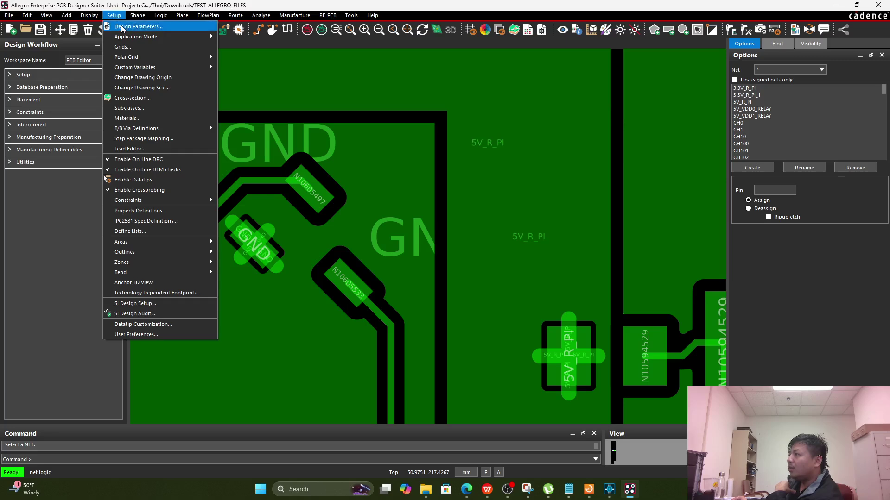
pyautogui.click(139, 334)
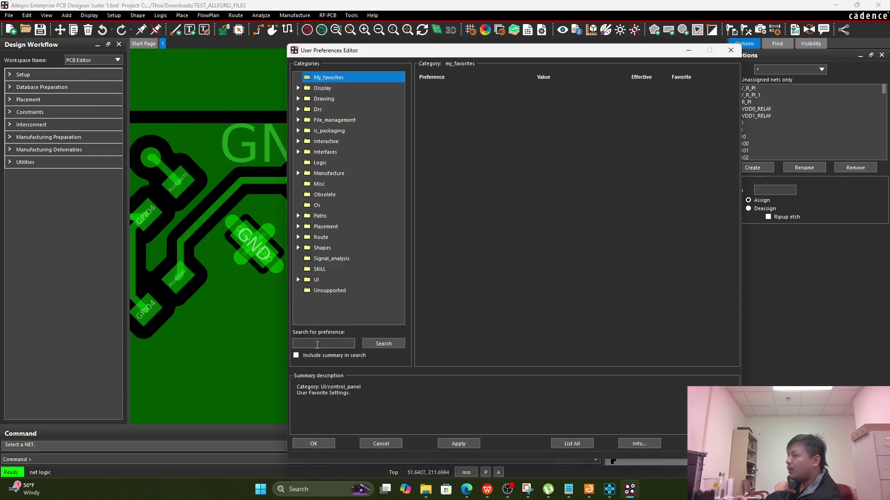
pyautogui.click(317, 345)
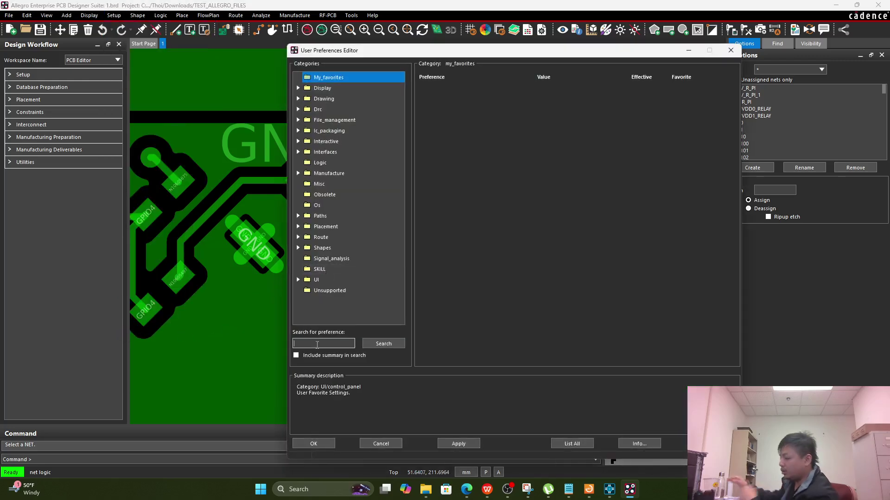
pyautogui.write('LOGIC')
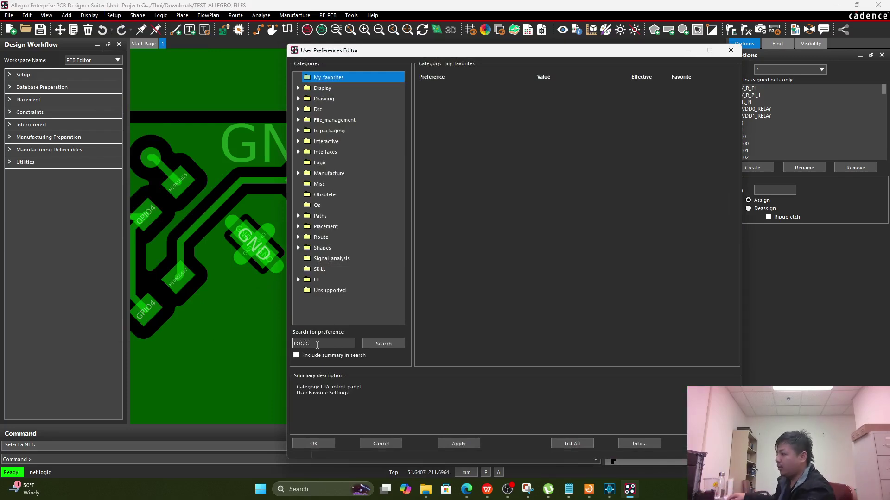
pyautogui.press('BackSpace')
pyautogui.press('BackSpace')
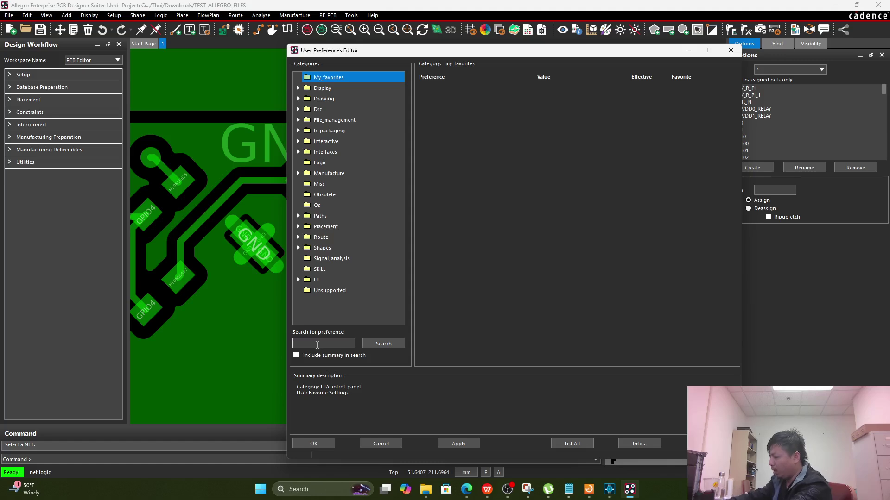
pyautogui.write('logic')
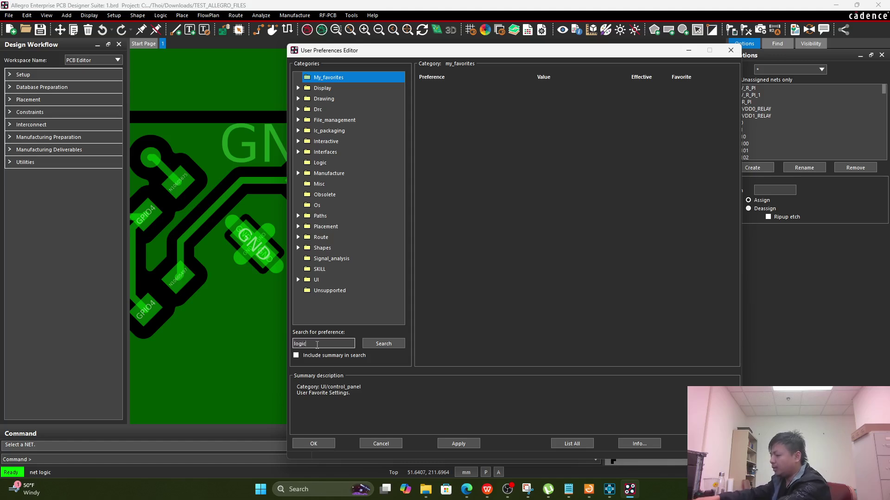
pyautogui.write('*')
pyautogui.press('Return')
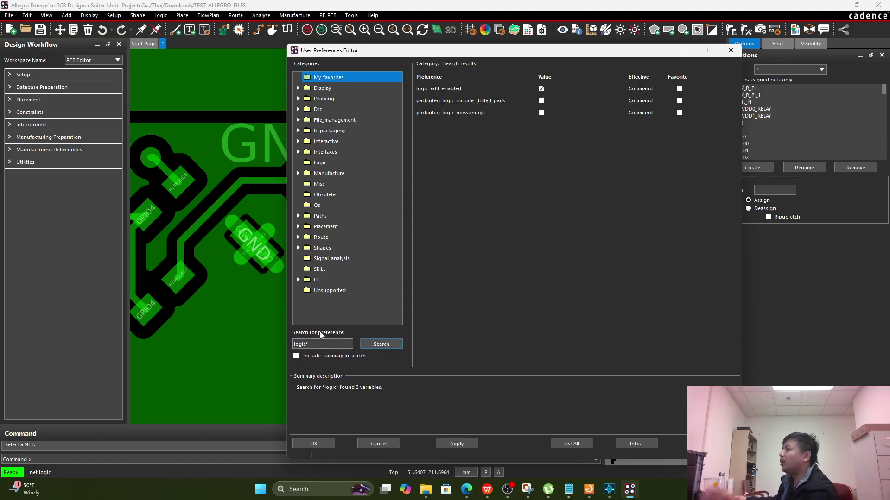
# Step: Disable the logic_edit_enabled preference, apply the change and close the user preferences
pyautogui.moveTo(603, 77)
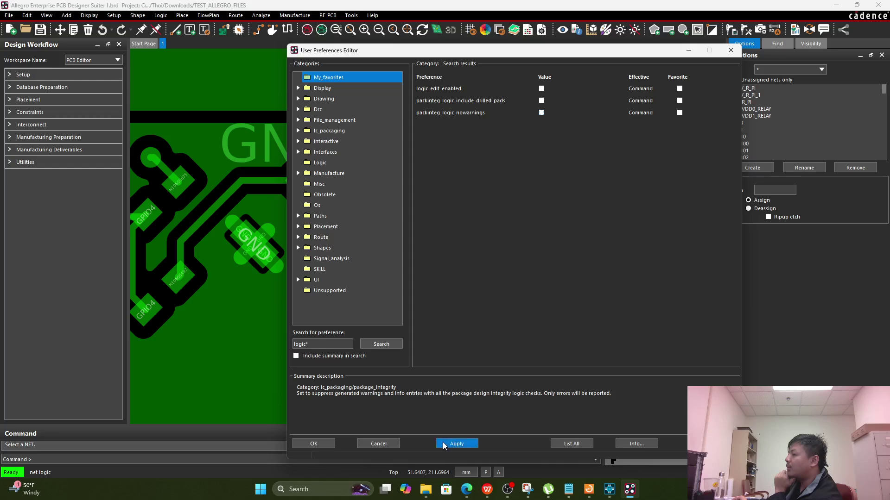
pyautogui.click(456, 444)
pyautogui.click(314, 444)
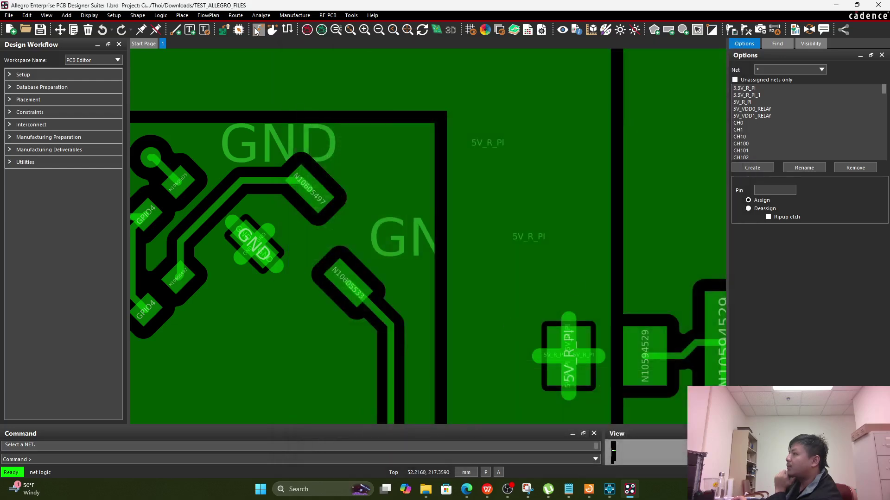
# Step: Try to start the Net Logic command with logic editing disabled and dismiss the message
pyautogui.click(160, 16)
pyautogui.click(172, 26)
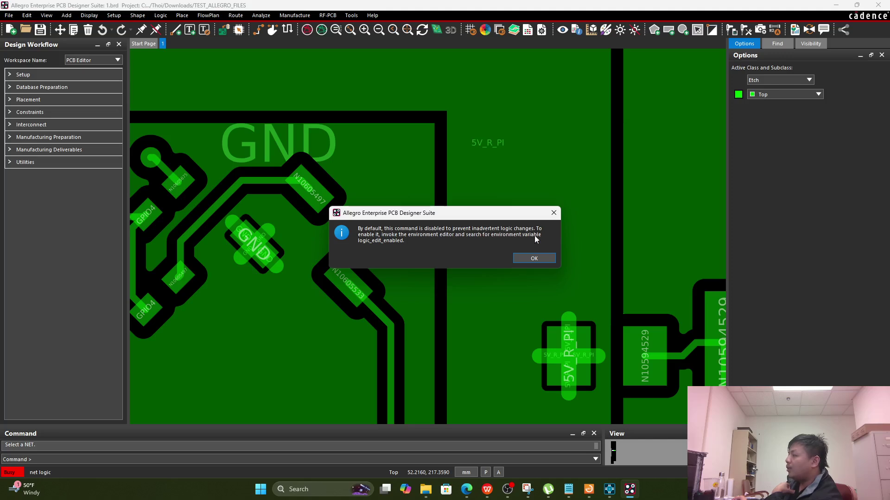
pyautogui.click(536, 261)
pyautogui.scroll(-4, 538, 247)
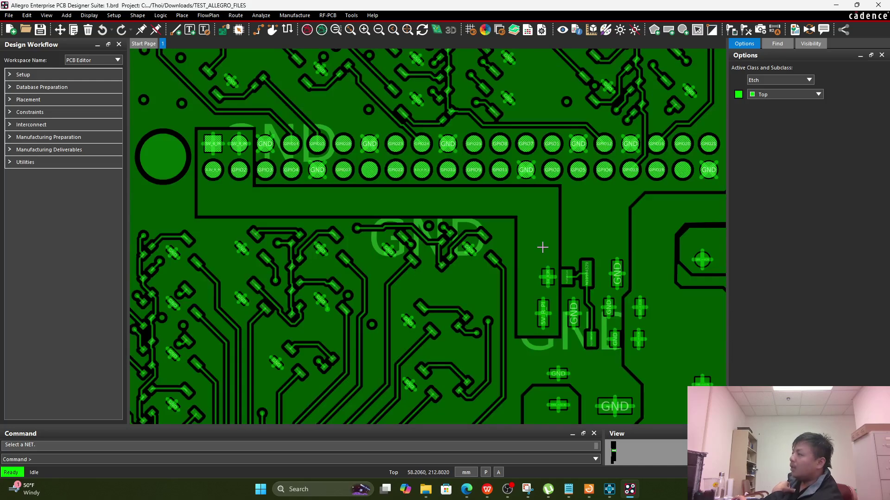
pyautogui.click(707, 203)
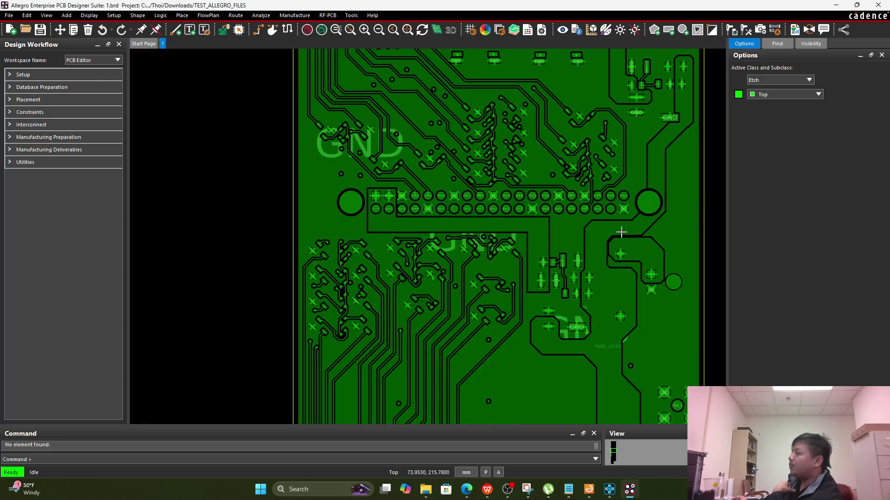
pyautogui.scroll(-4, 622, 230)
pyautogui.scroll(1, 223, 239)
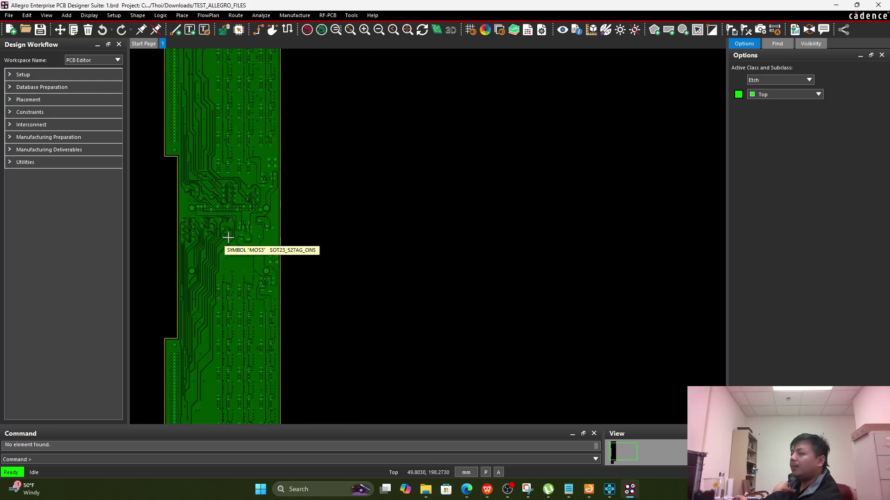
pyautogui.scroll(-1, 227, 237)
pyautogui.scroll(2, 177, 213)
pyautogui.scroll(3, 338, 250)
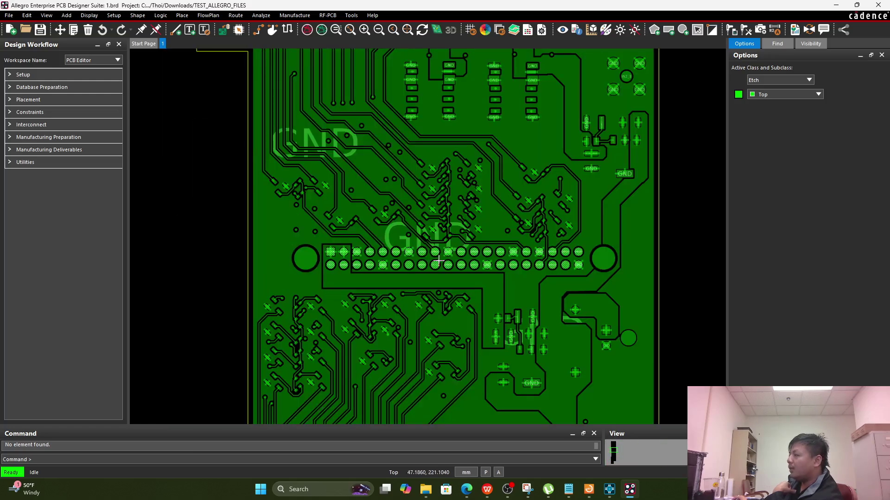
# Step: Arrange OrCAD Capture beside the board editor and cross-probe connector J2 from the 03-RASP_PI schematic page to the board
pyautogui.click(609, 490)
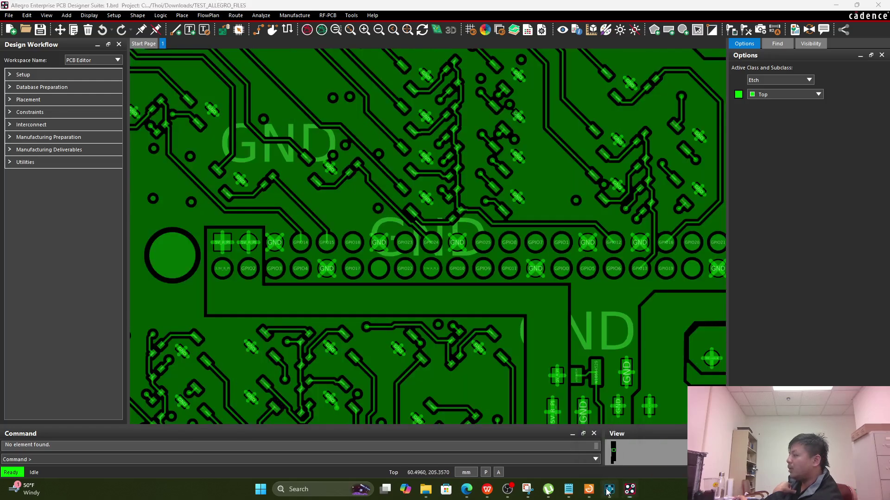
pyautogui.moveTo(532, 8); pyautogui.dragTo(889, 194)
pyautogui.click(278, 227)
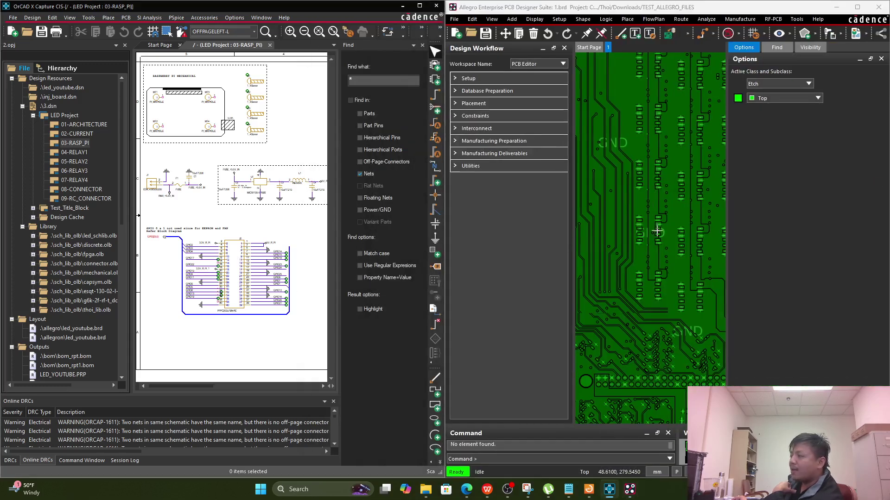
pyautogui.scroll(-1, 651, 249)
pyautogui.scroll(2, 651, 249)
pyautogui.scroll(-2, 648, 248)
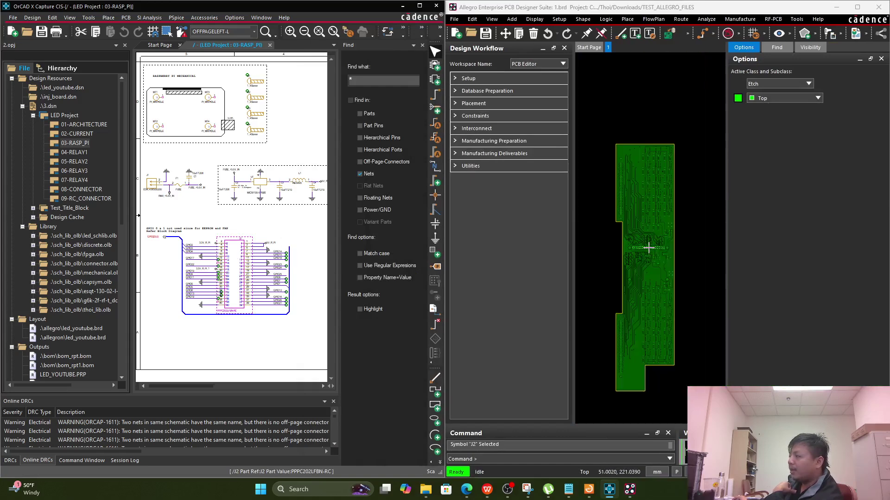
pyautogui.click(649, 249)
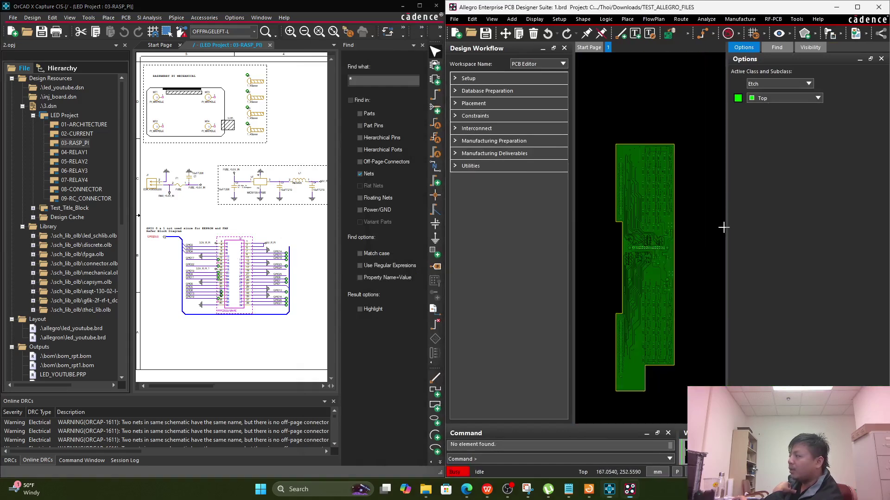
pyautogui.click(244, 249)
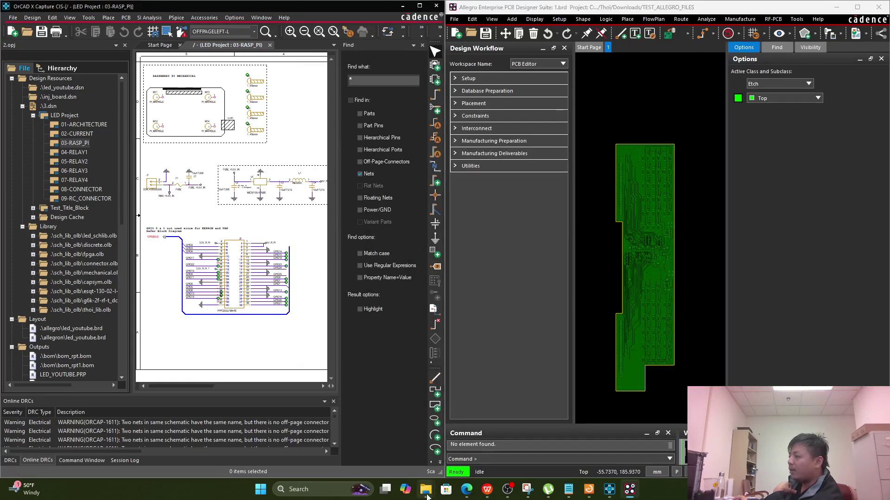
# Step: Switch to File Explorer and select the 3 DSN, 1 BRD and 2 OPJ files in TEST_ALLEGRO_FILES
pyautogui.moveTo(425, 489)
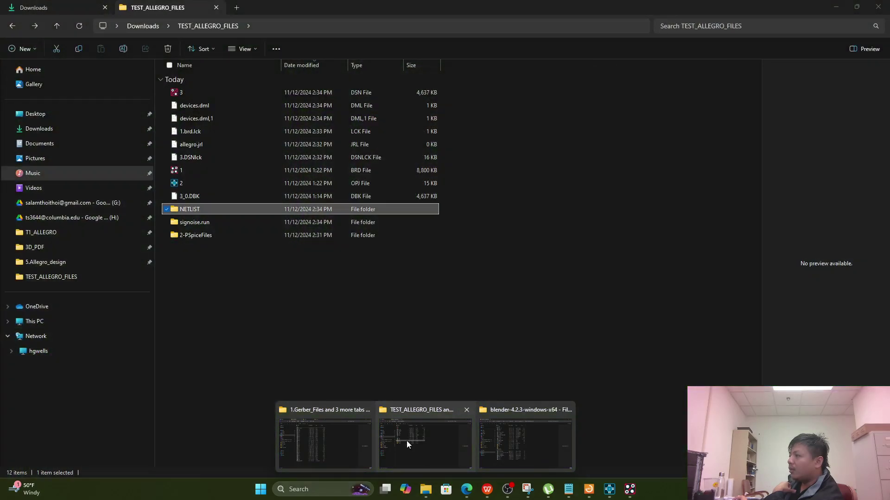
pyautogui.click(407, 444)
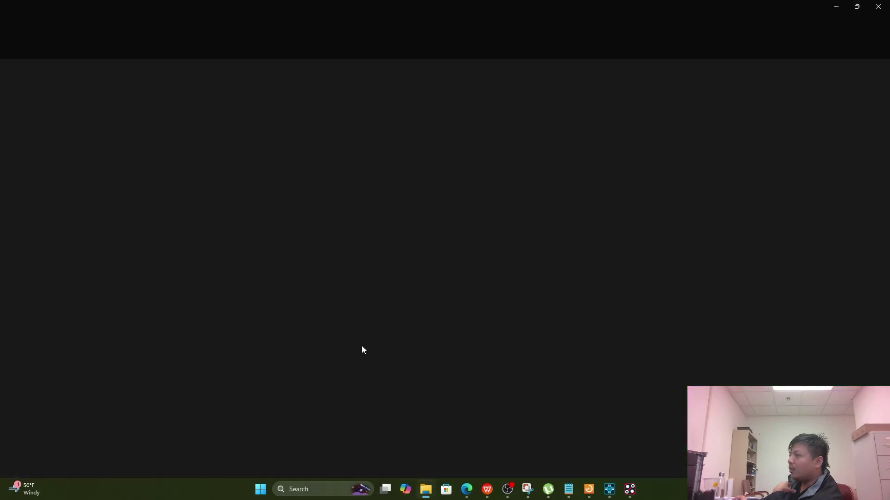
pyautogui.click(182, 145)
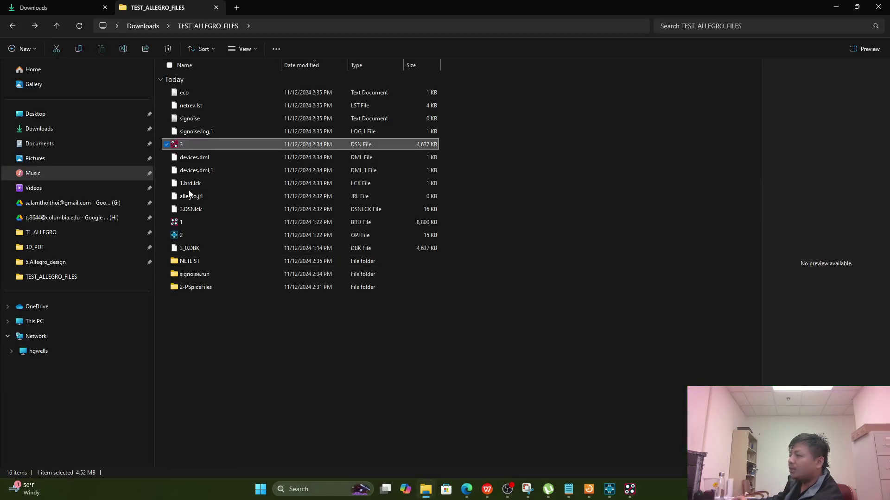
pyautogui.keyDown('ctrl'); pyautogui.click(188, 224); pyautogui.keyUp('ctrl')
pyautogui.keyDown('ctrl'); pyautogui.click(186, 235); pyautogui.keyUp('ctrl')
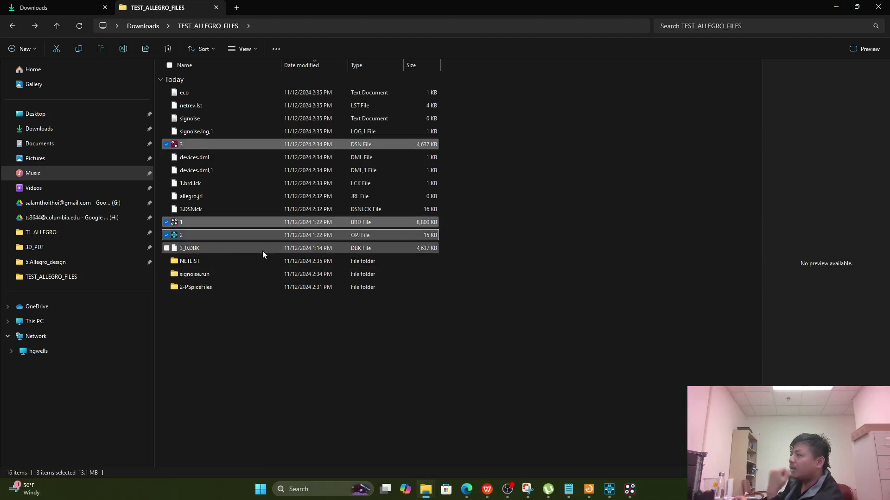
# Step: Switch to Microsoft Edge, open the AMD Versal AI Core Series VCK190 Evaluation Kit page and highlight the board name VCK190
pyautogui.moveTo(475, 486)
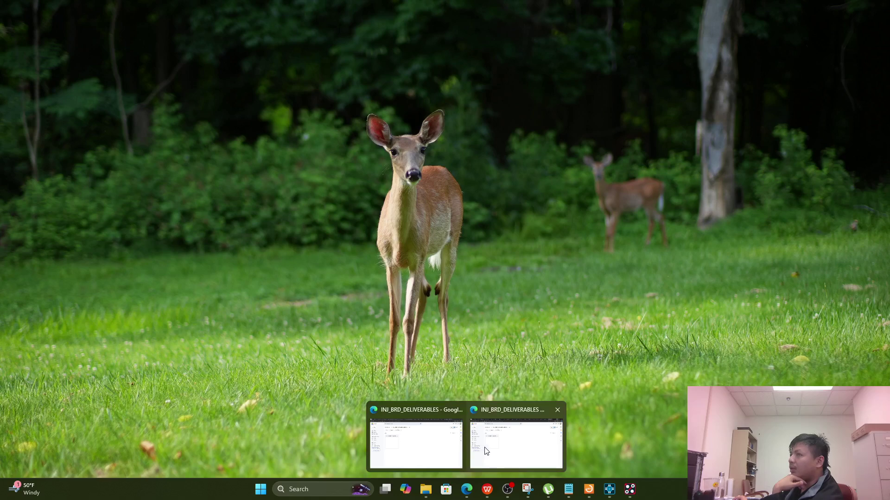
pyautogui.click(486, 450)
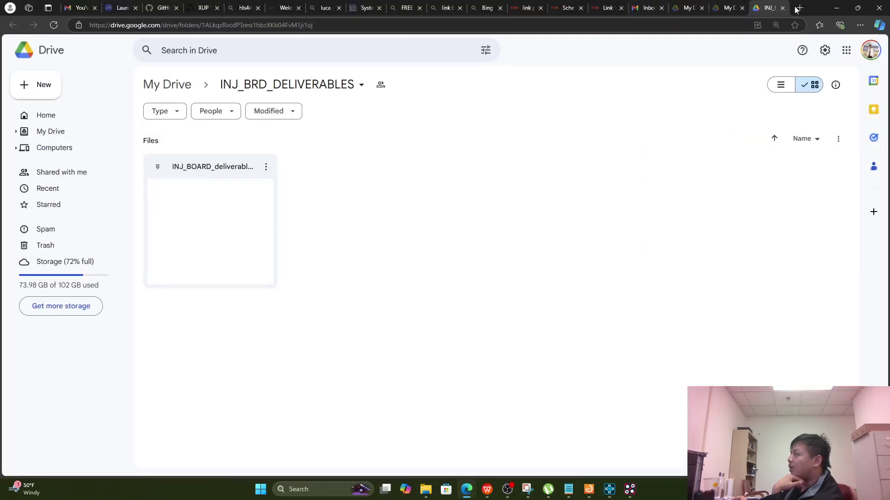
pyautogui.click(798, 8)
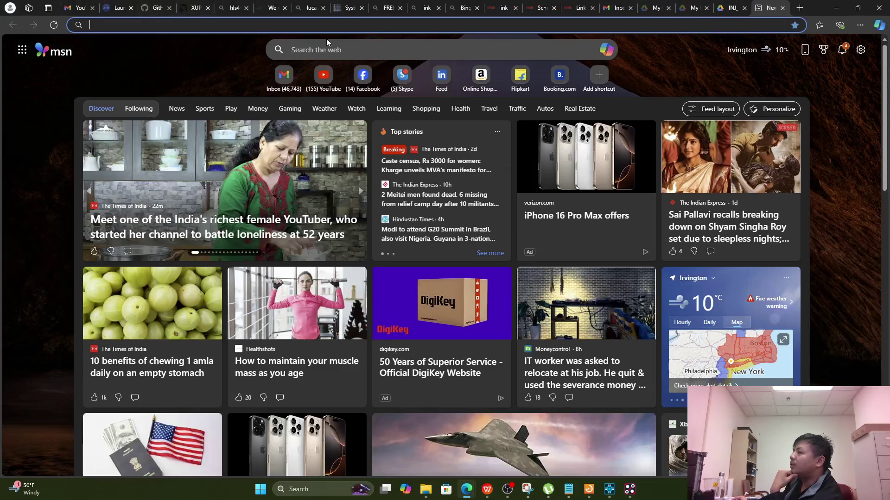
pyautogui.click(344, 23)
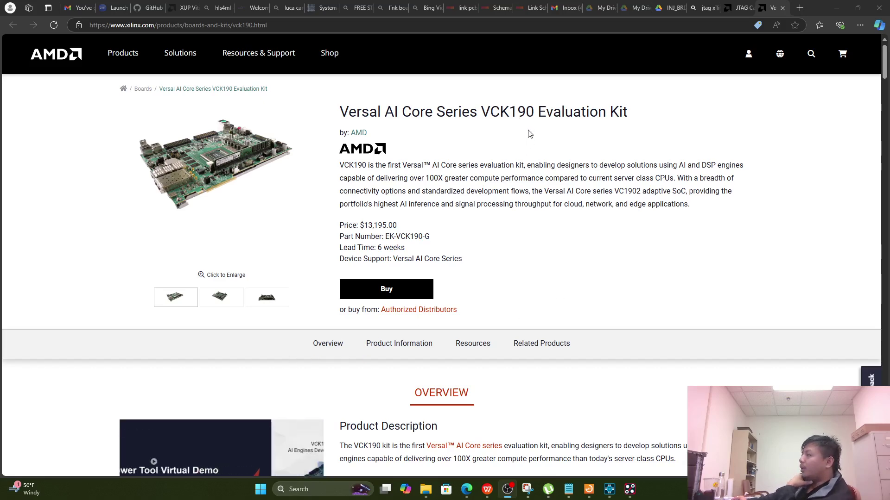
pyautogui.moveTo(477, 112); pyautogui.dragTo(534, 112)
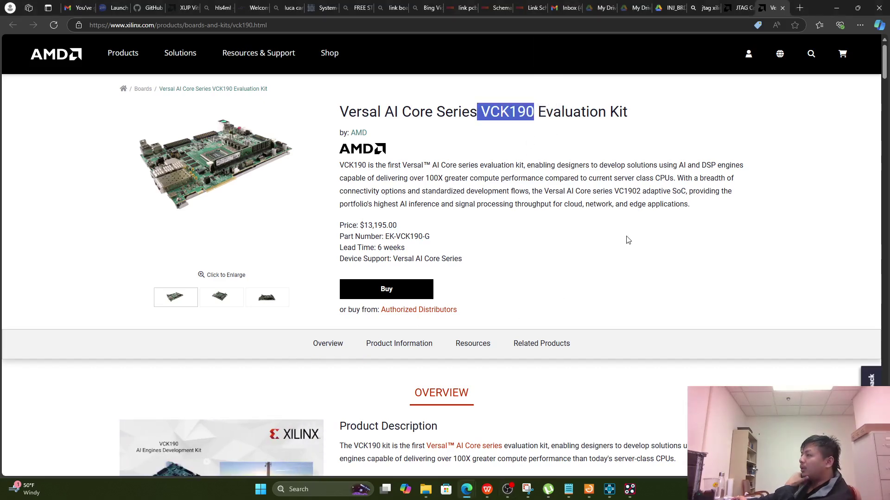
# Step: Find the VCK190 board files in the kit's documentation, open XTP610 - VCK190 Schematics (v1.1) and return to the kit page
pyautogui.scroll(-8, 627, 239)
pyautogui.scroll(-20, 628, 240)
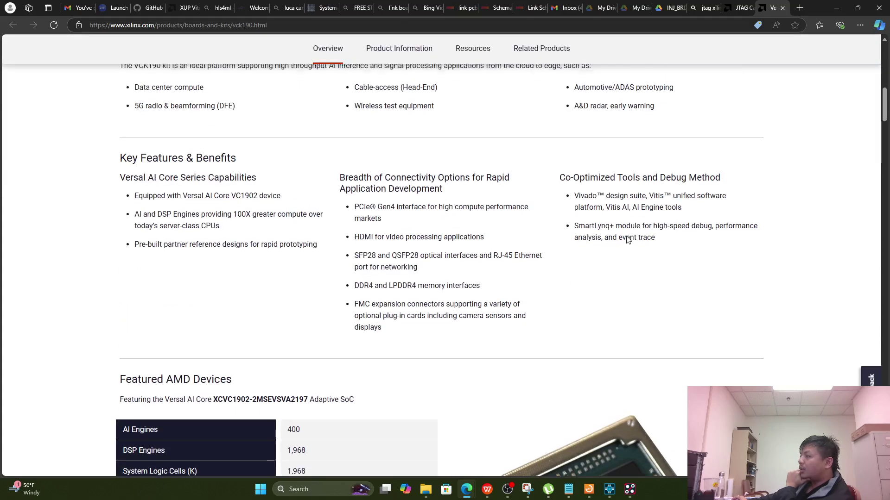
pyautogui.scroll(-20, 627, 240)
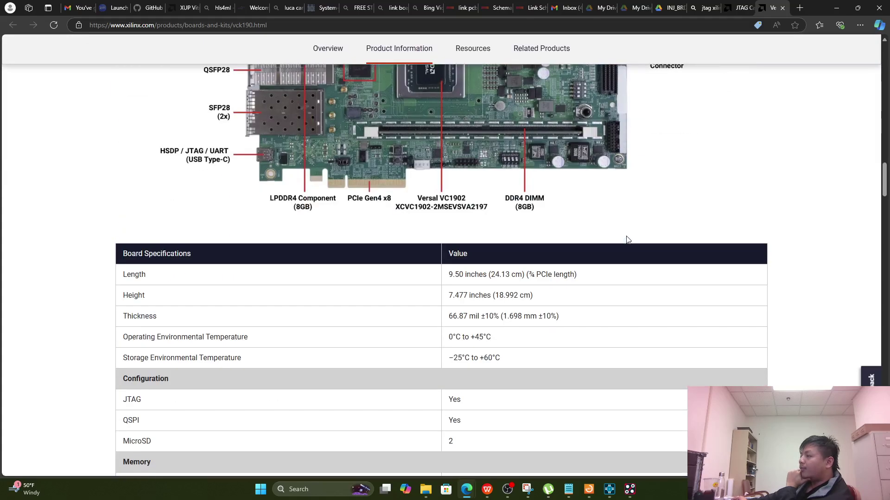
pyautogui.scroll(-6, 628, 240)
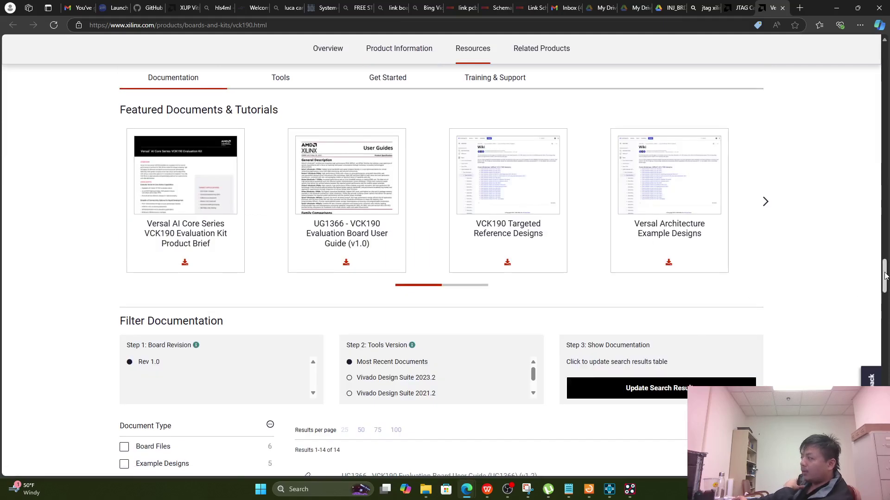
pyautogui.moveTo(884, 276); pyautogui.dragTo(884, 293)
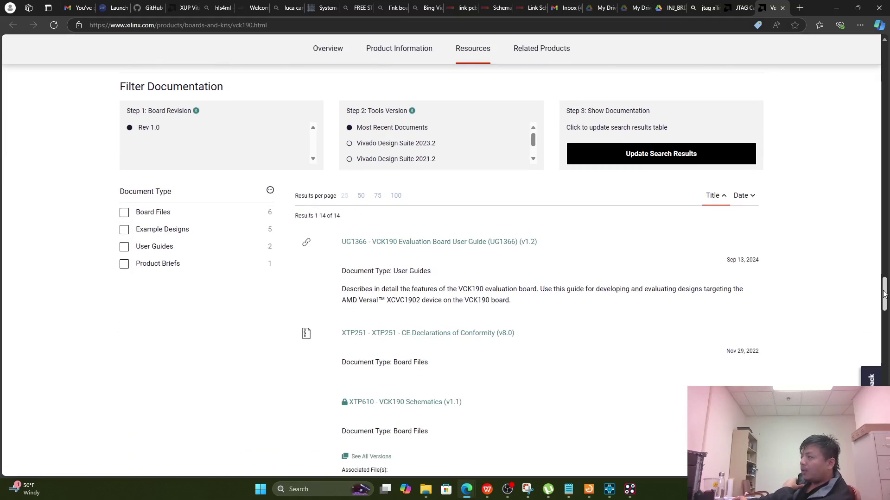
pyautogui.moveTo(884, 293); pyautogui.dragTo(884, 305)
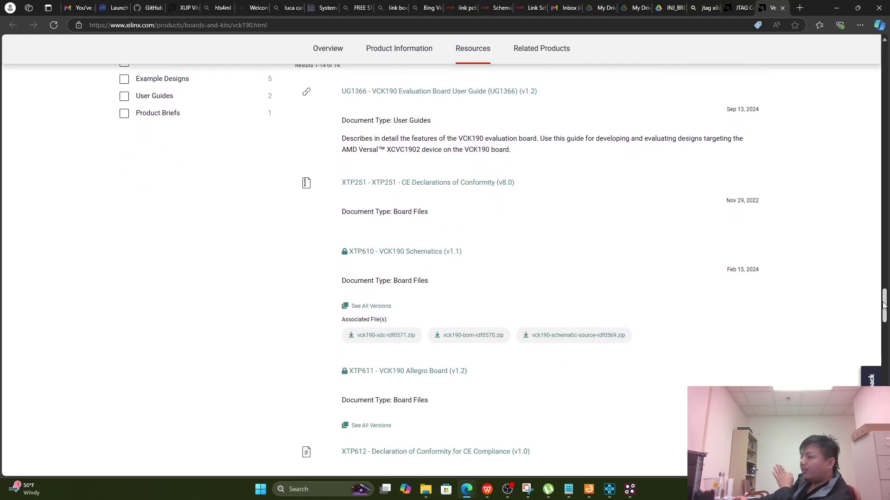
pyautogui.click(429, 253)
pyautogui.click(738, 9)
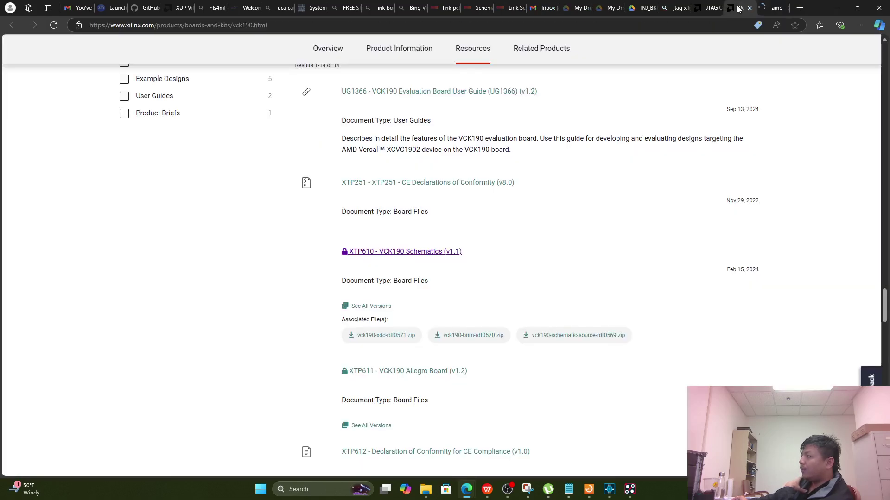
# Step: Sign in to the AMD account with the saved e-mail address and the account password
pyautogui.click(763, 10)
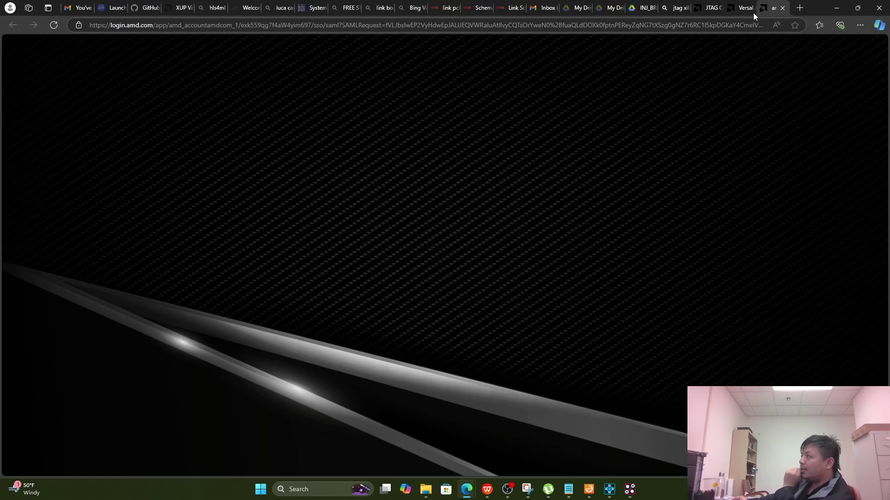
pyautogui.click(436, 187)
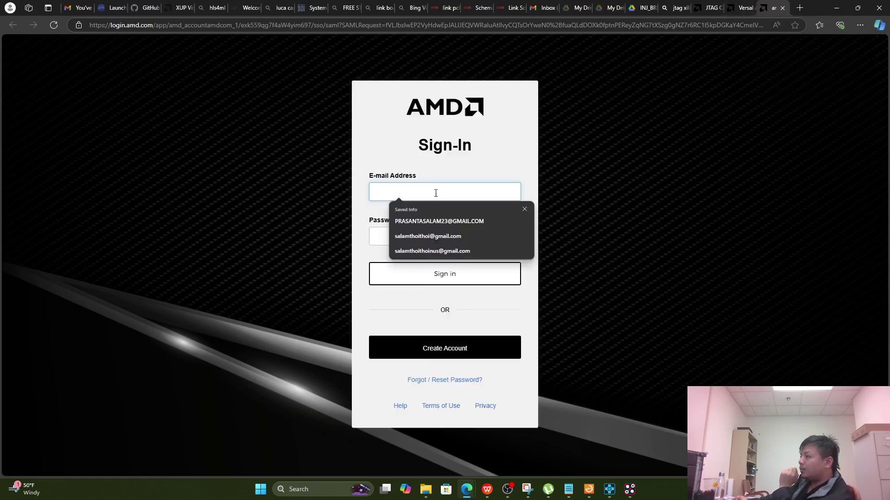
pyautogui.click(432, 238)
pyautogui.click(439, 236)
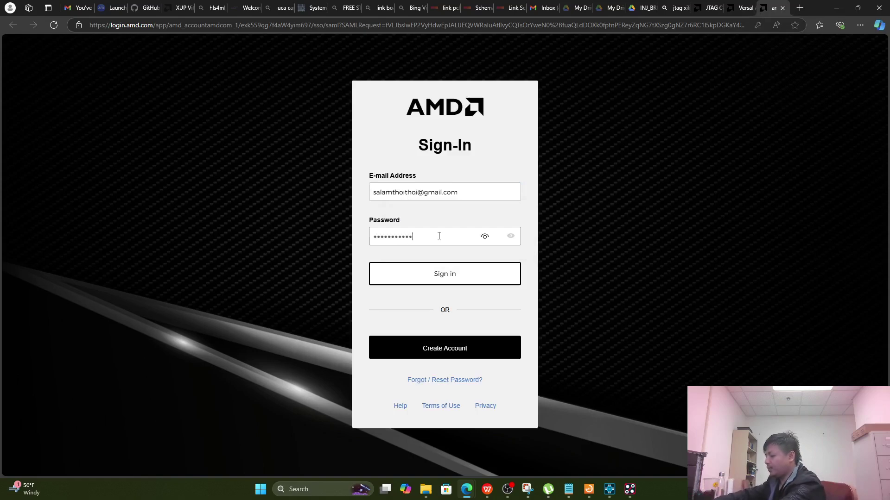
pyautogui.press('Return')
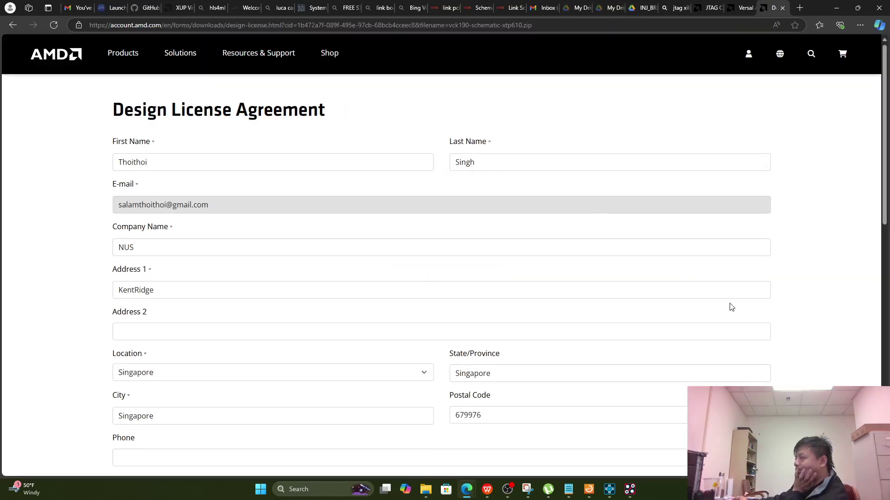
# Step: Sign the Design License Agreement for vck190-schematic-xtp610.zip with the licensee's name and accept it to start the download
pyautogui.scroll(-10, 736, 304)
pyautogui.scroll(4, 288, 206)
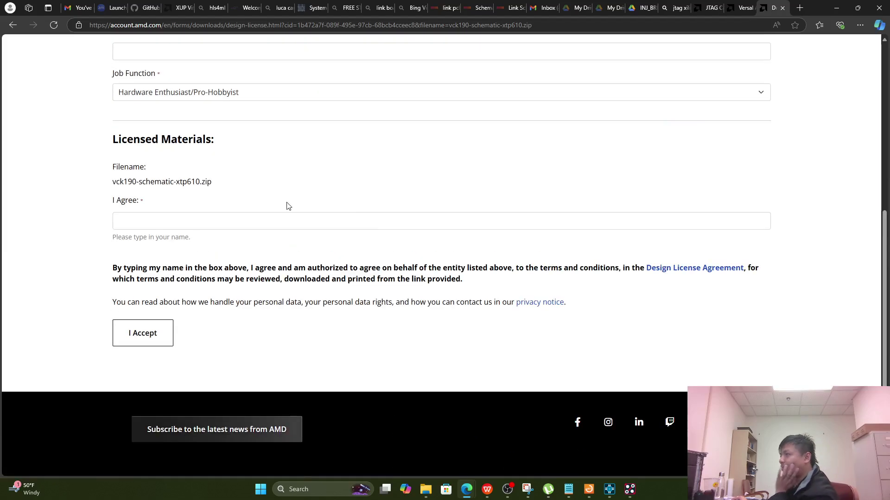
pyautogui.click(266, 219)
pyautogui.press('Tab')
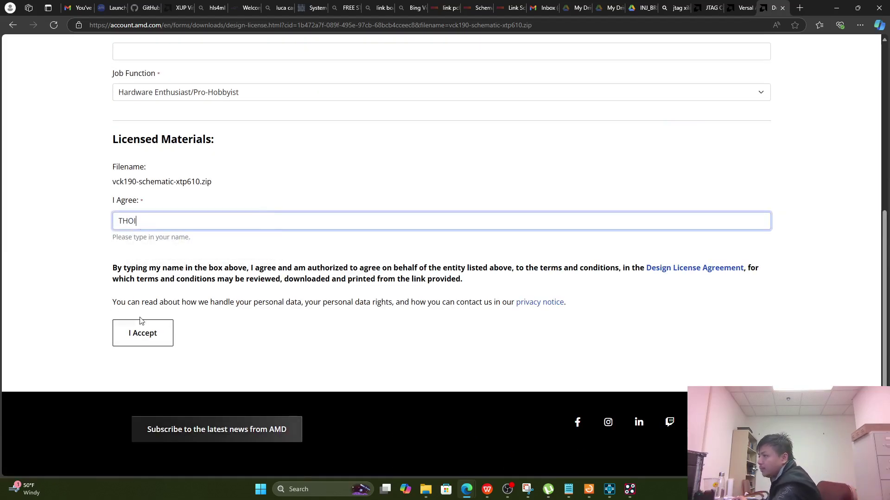
pyautogui.click(143, 333)
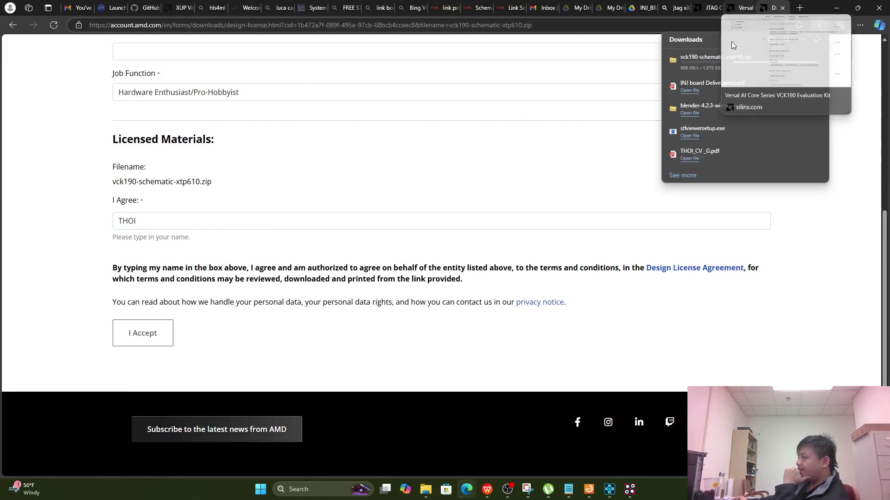
# Step: Request XTP611 - VCK190 Allegro Board (v1.2) from the kit page, sign its license agreement with the licensee's name and accept it
pyautogui.click(741, 8)
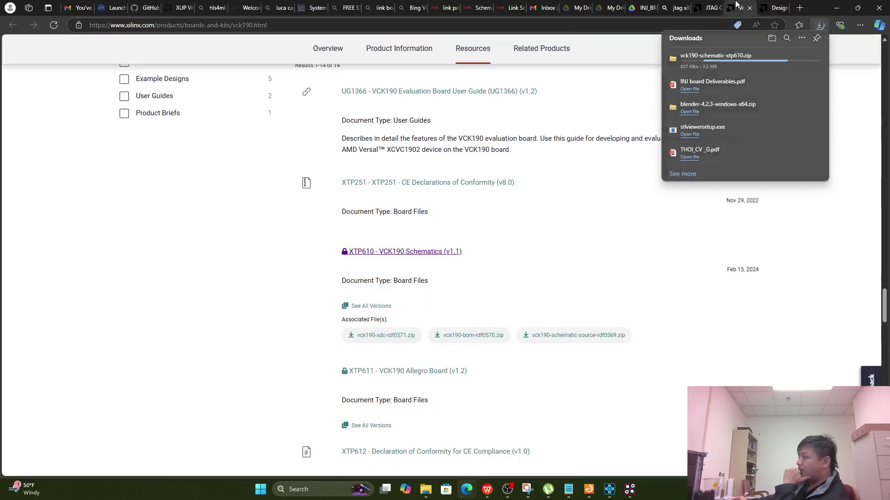
pyautogui.click(446, 371)
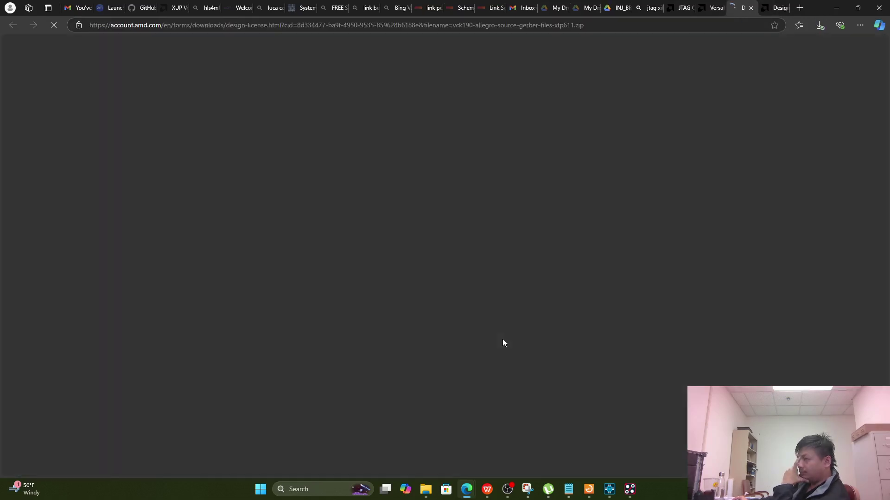
pyautogui.scroll(-15, 532, 312)
pyautogui.scroll(-2, 532, 312)
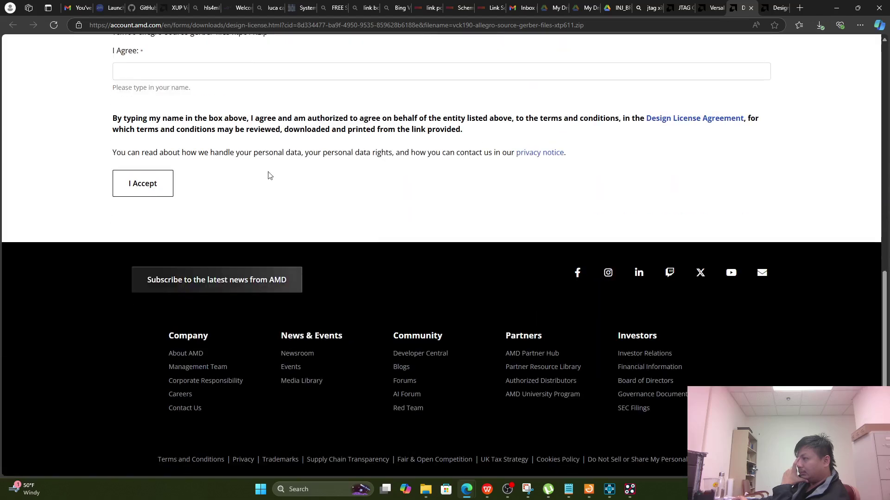
pyautogui.click(224, 74)
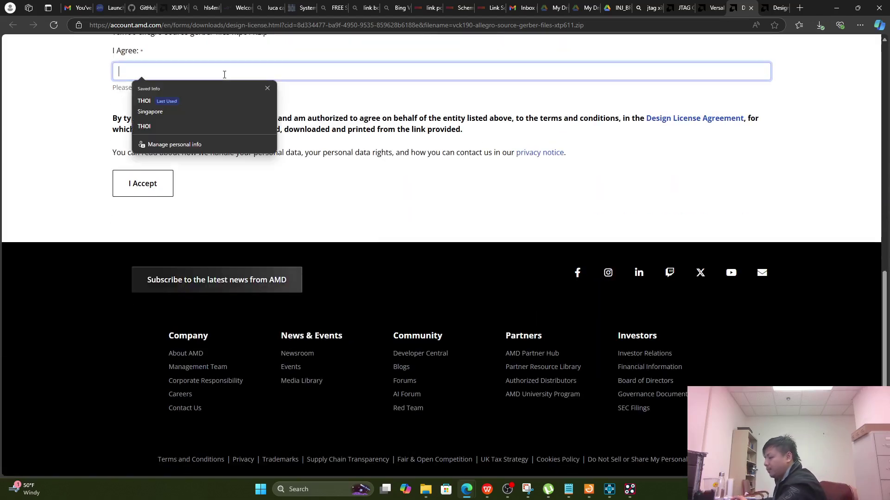
pyautogui.press('Tab')
pyautogui.click(159, 184)
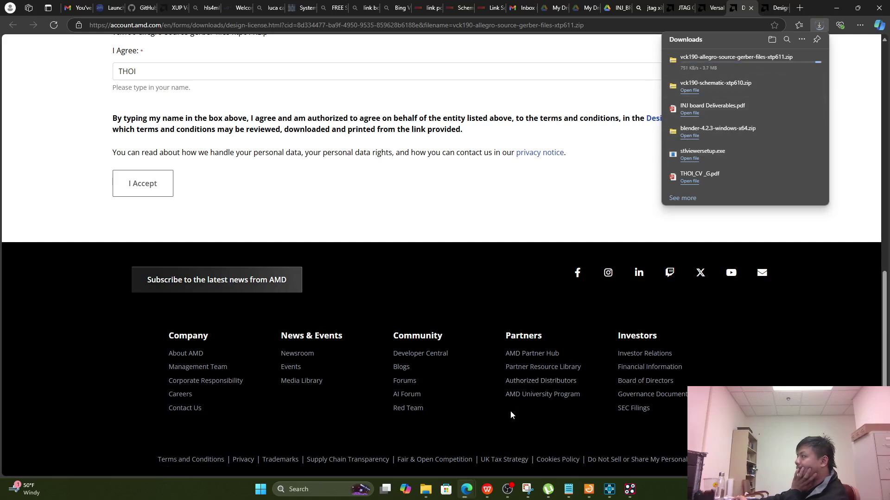
# Step: Switch to File Explorer, create a folder named VCK190 inside Downloads > VLSI and open it
pyautogui.moveTo(431, 489)
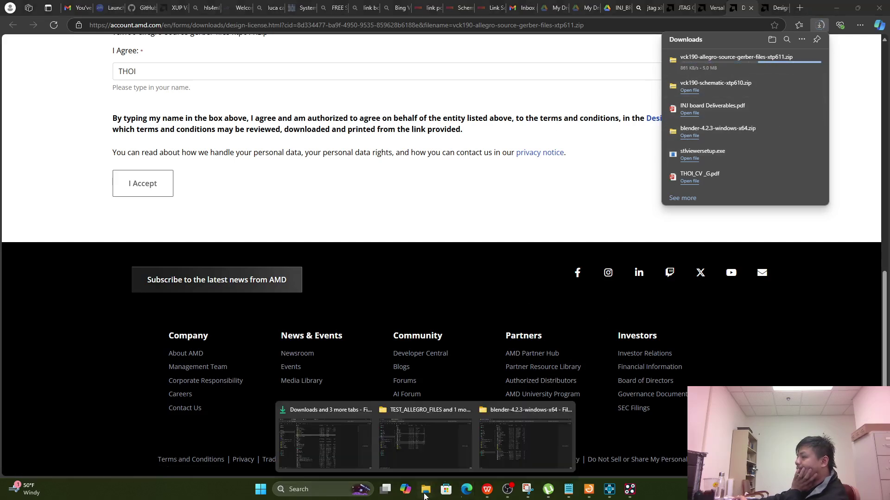
pyautogui.click(301, 422)
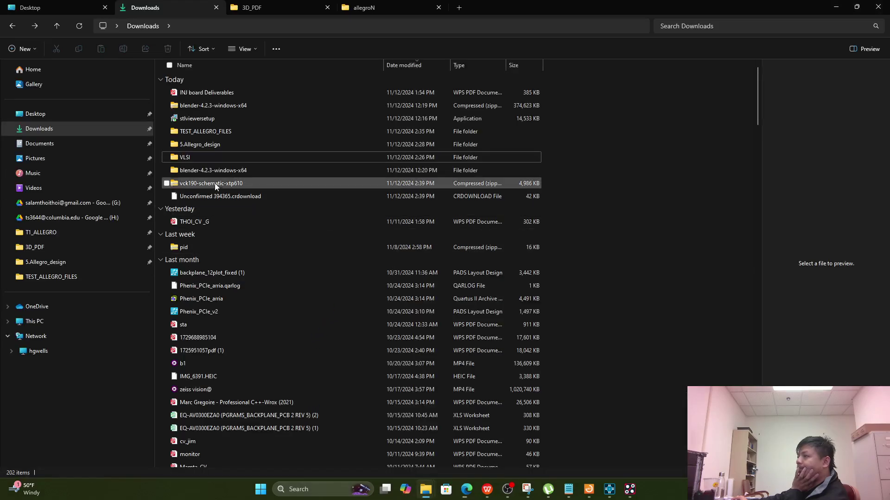
pyautogui.click(201, 157)
pyautogui.doubleClick(201, 157)
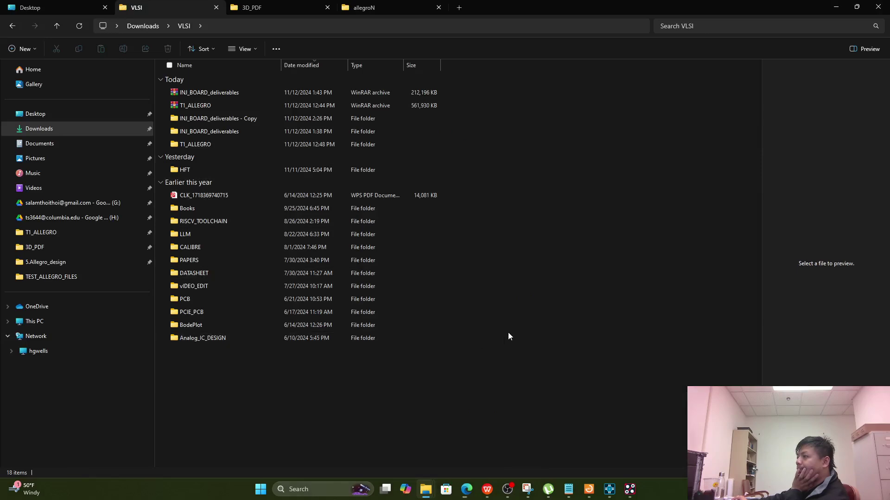
pyautogui.rightClick(518, 319)
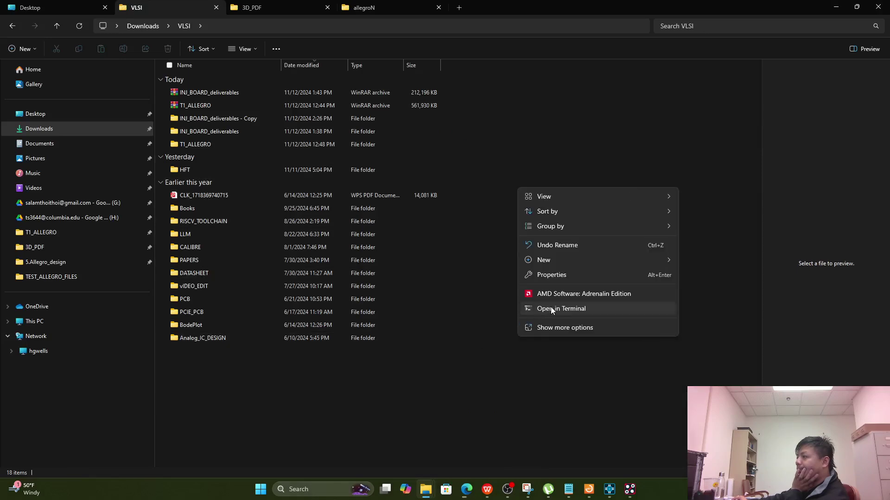
pyautogui.moveTo(600, 263)
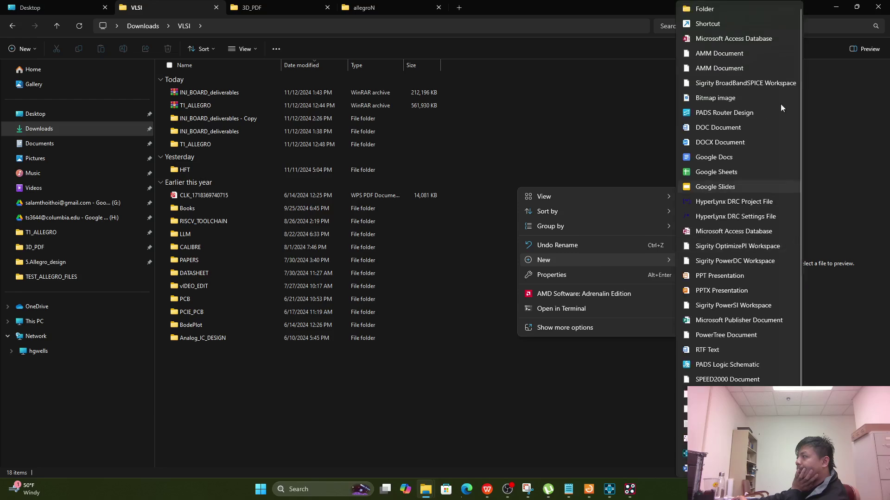
pyautogui.click(723, 13)
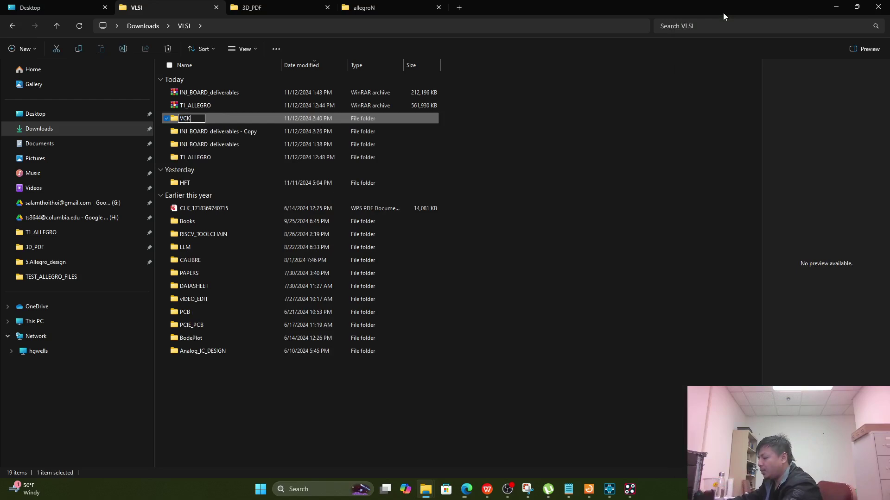
pyautogui.write('VCK190')
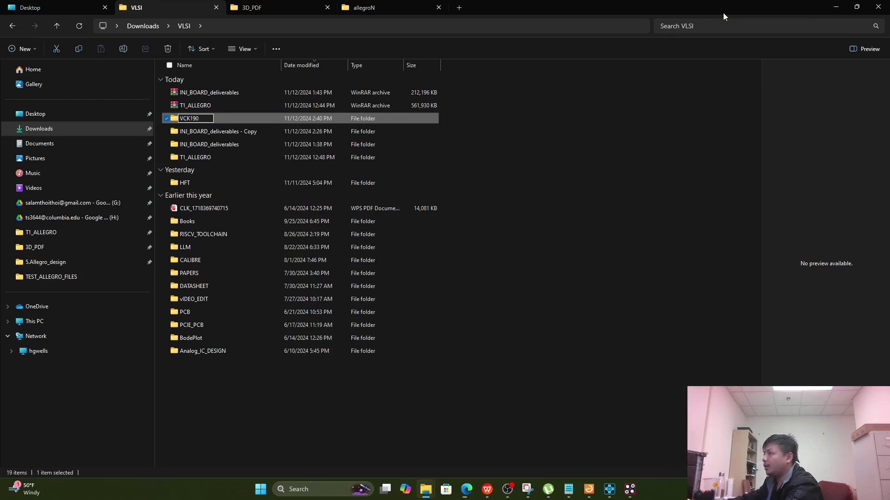
pyautogui.press('Return')
pyautogui.press('Return')
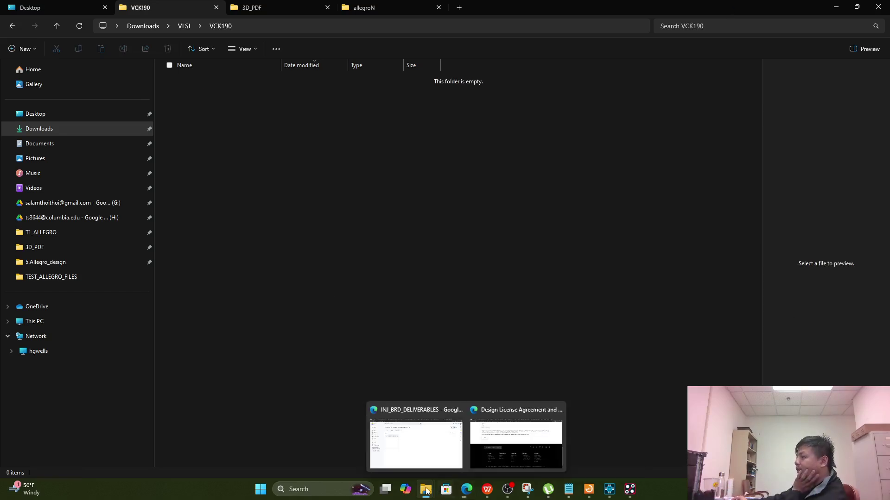
# Step: Switch to Microsoft Edge and check the download progress of vck190-allegro-source-gerber-files-xtp611.zip
pyautogui.click(467, 492)
pyautogui.click(519, 419)
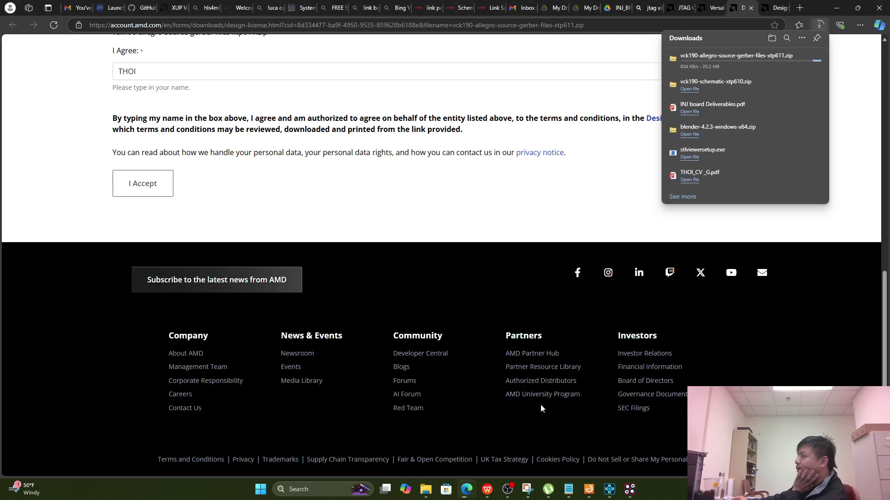
pyautogui.click(817, 26)
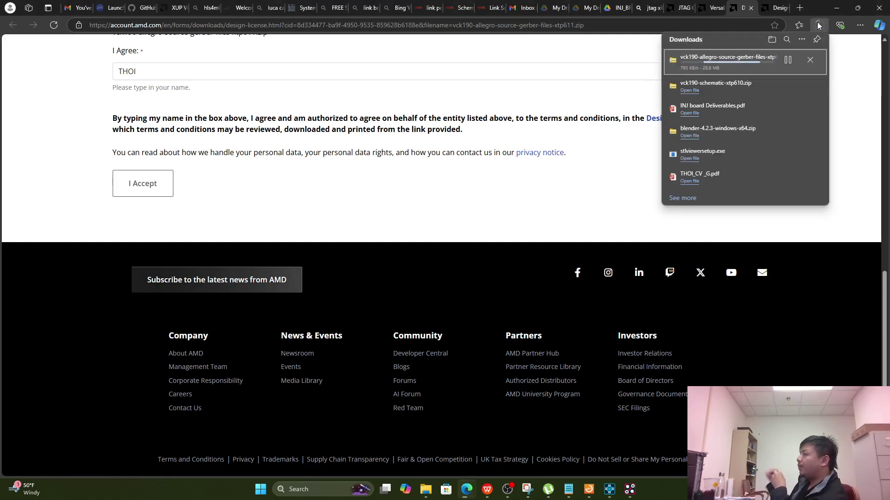
# Step: Switch to File Explorer and move the vck190-schematic-xtp610 archive from Downloads into the VLSI > VCK190 folder
pyautogui.moveTo(426, 489)
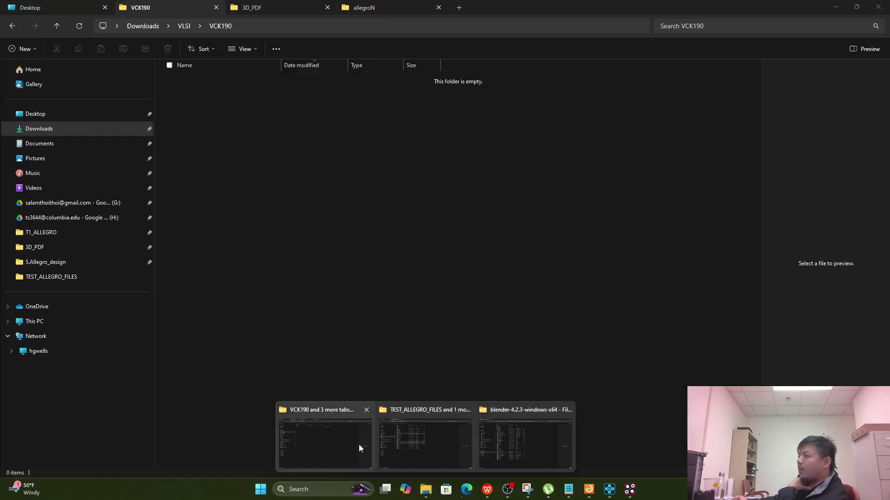
pyautogui.click(358, 444)
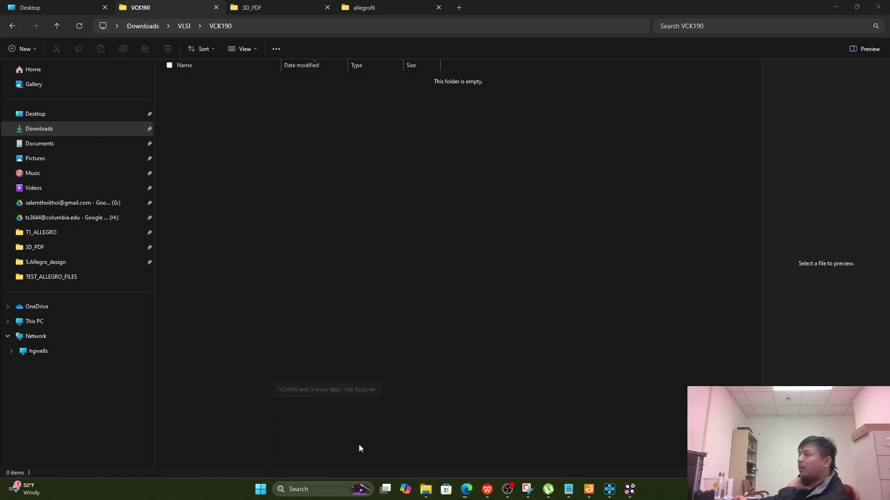
pyautogui.click(340, 9)
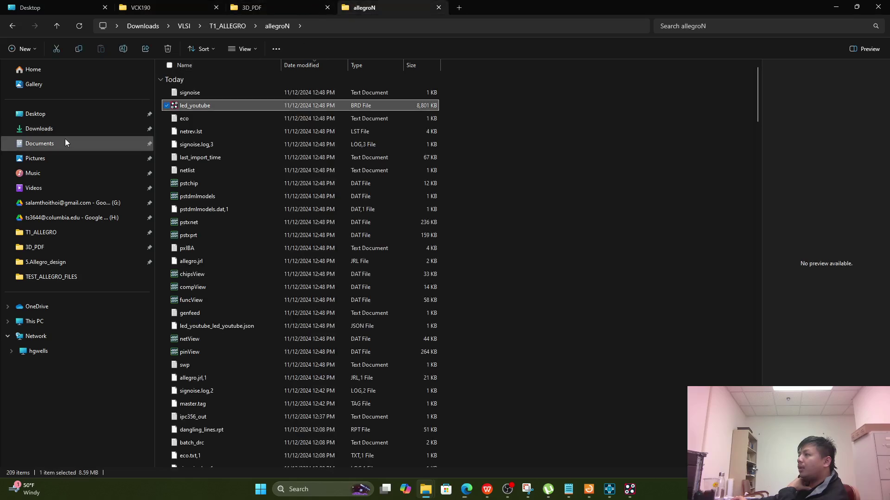
pyautogui.click(65, 129)
pyautogui.click(227, 106)
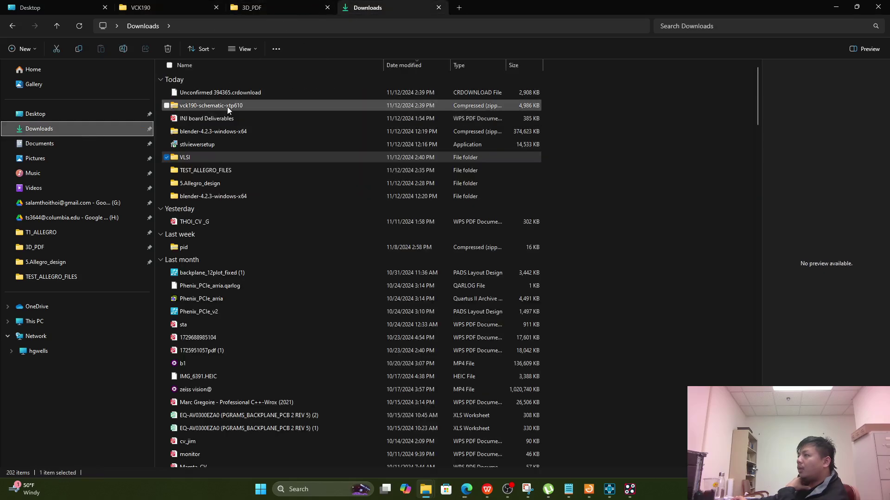
pyautogui.click(141, 7)
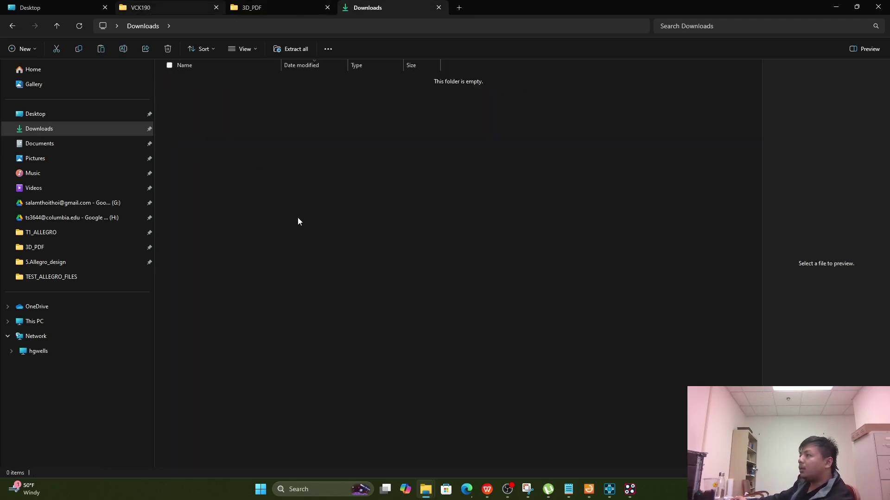
pyautogui.hotkey('ctrl', 'v')
# Step: Extract the vck190-schematic-xtp610 archive into its own folder with WinRAR and open the extracted folder
pyautogui.rightClick(216, 93)
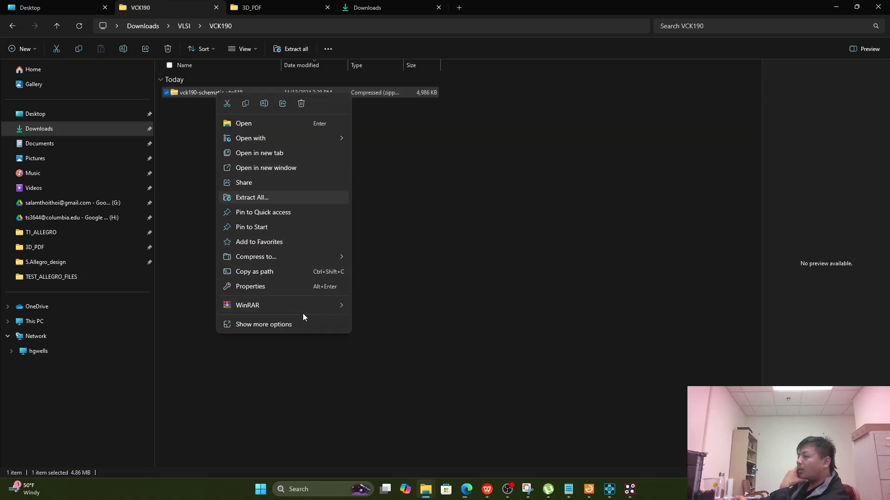
pyautogui.moveTo(315, 305)
pyautogui.click(414, 337)
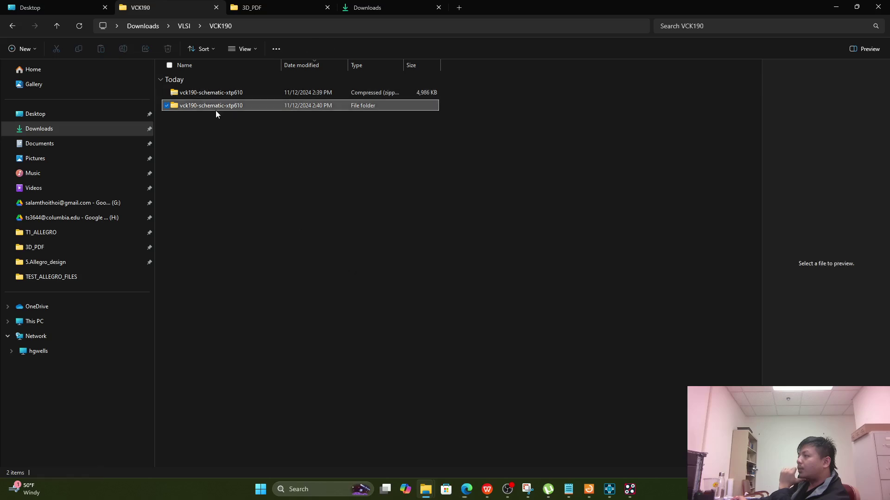
pyautogui.doubleClick(215, 110)
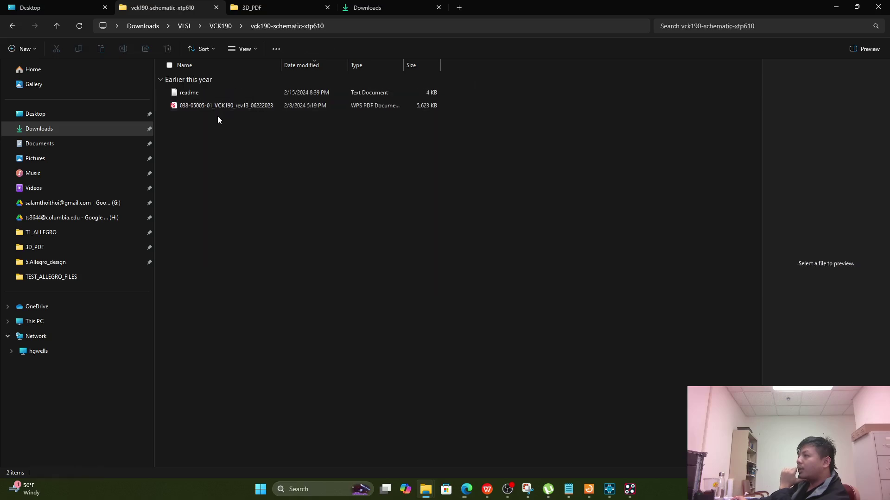
# Step: Switch to Microsoft Edge, return to the VCK190 kit page and check the Allegro source archive's download progress
pyautogui.moveTo(487, 491)
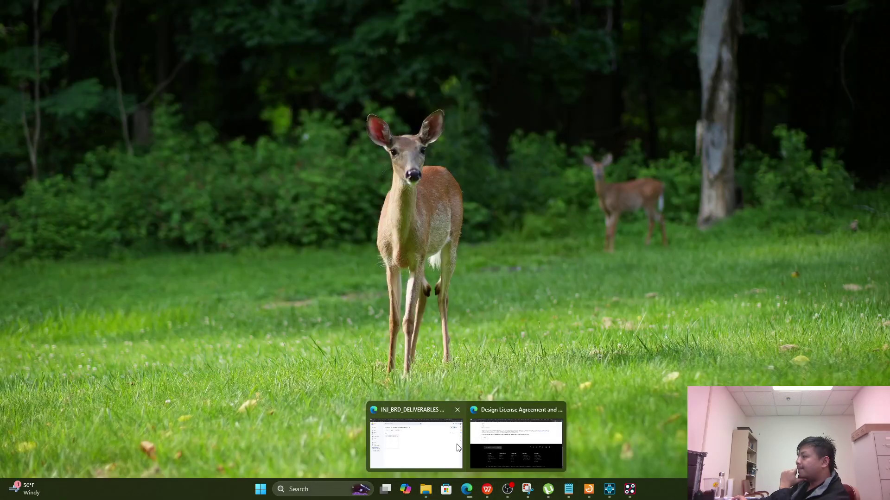
pyautogui.moveTo(492, 446)
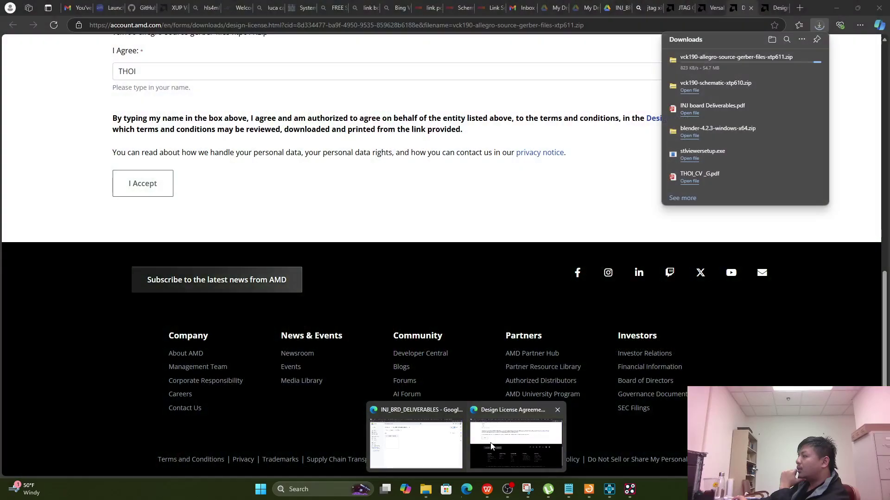
pyautogui.click(509, 444)
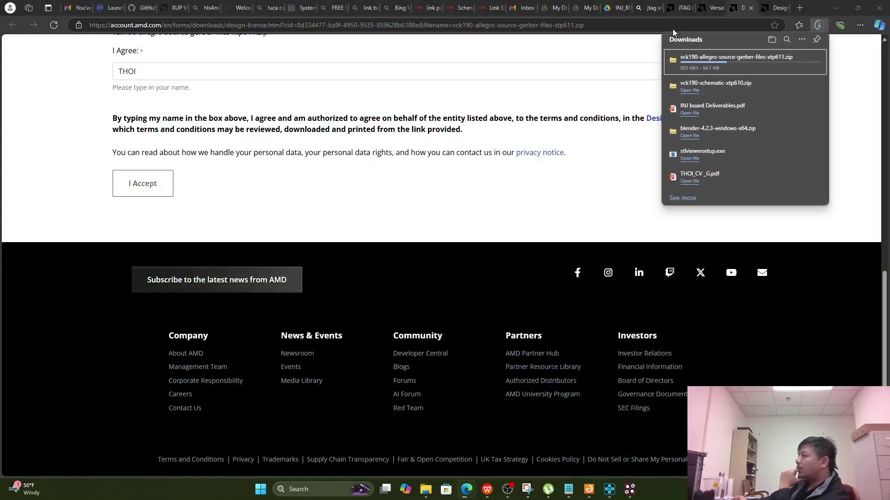
pyautogui.click(705, 5)
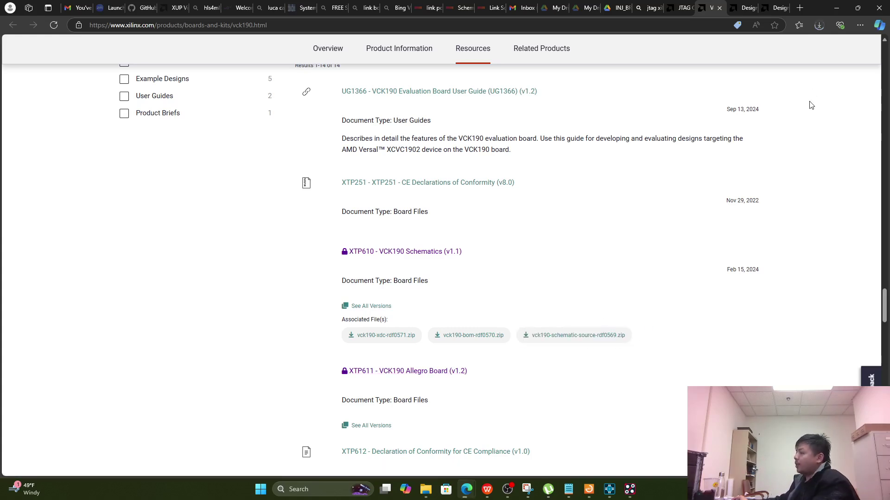
pyautogui.click(819, 25)
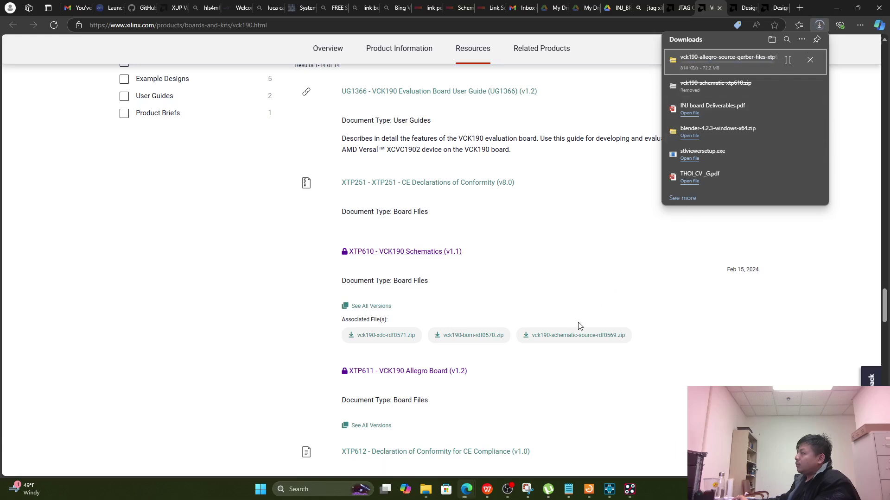
# Step: Download the associated vck190-schematic-source-rdf0569.zip from the VCK190 Schematics entry on the kit page
pyautogui.click(574, 335)
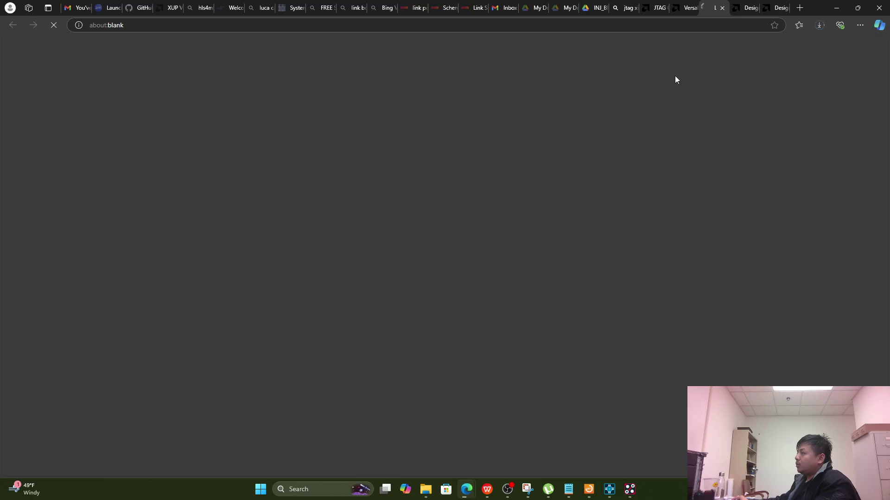
pyautogui.click(688, 9)
pyautogui.click(713, 10)
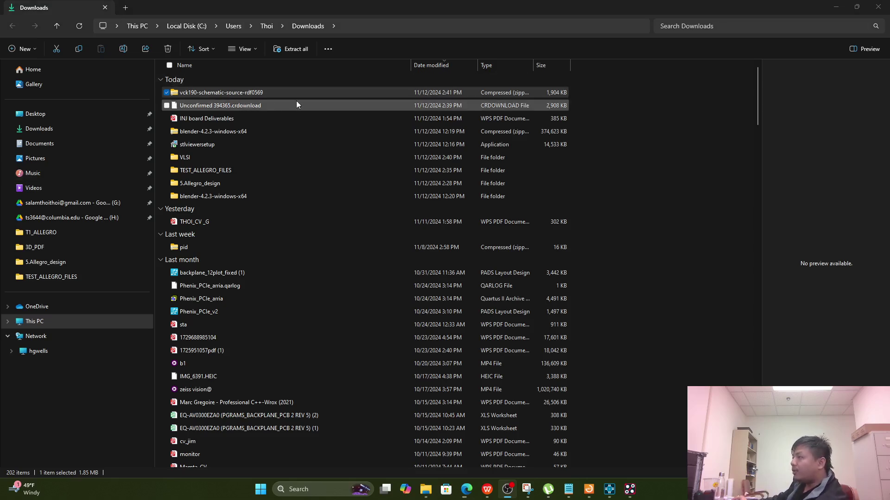
# Step: Switch to the Downloads folder in File Explorer and cut the vck190-schematic-source-rdf0569 archive
pyautogui.click(265, 110)
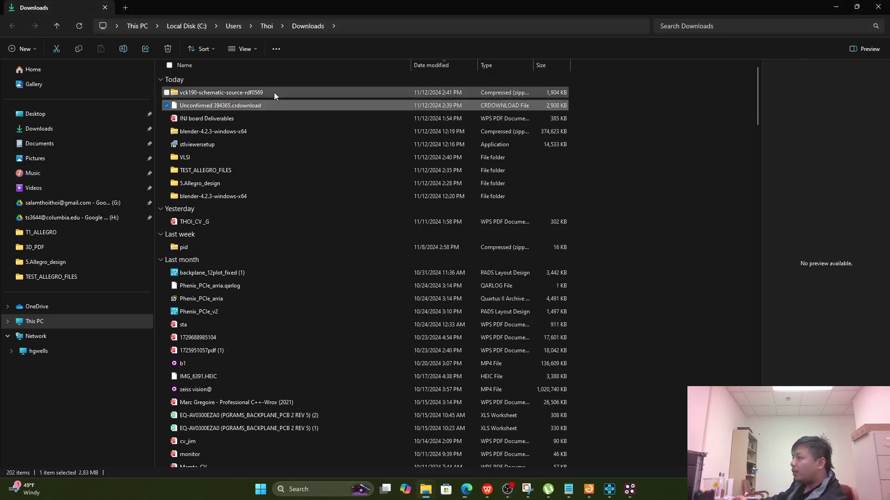
pyautogui.click(274, 93)
pyautogui.hotkey('ctrl', 'x')
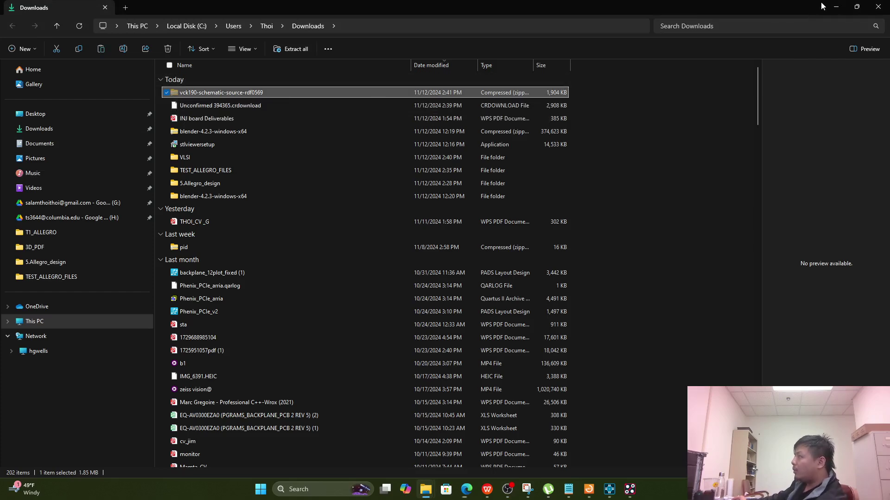
pyautogui.click(835, 8)
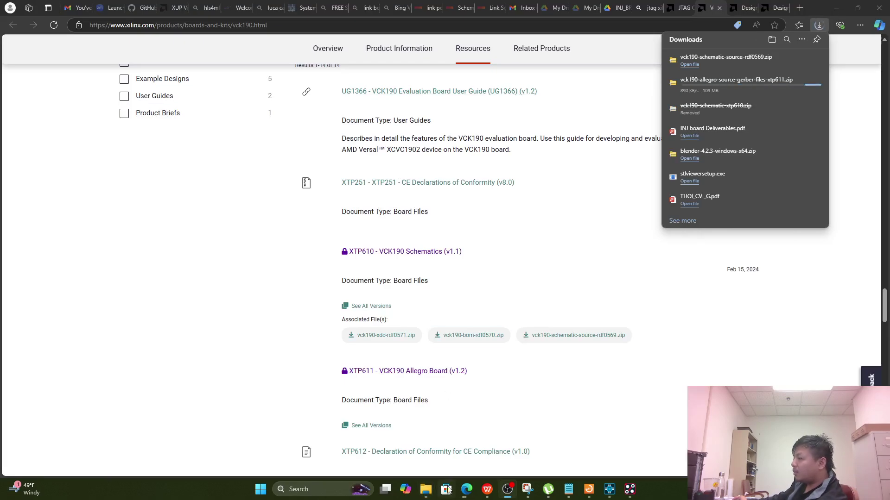
# Step: Delete the vck190-schematic-xtp610 archive and its extracted folder from VLSI > VCK190
pyautogui.moveTo(428, 495)
pyautogui.moveTo(346, 417)
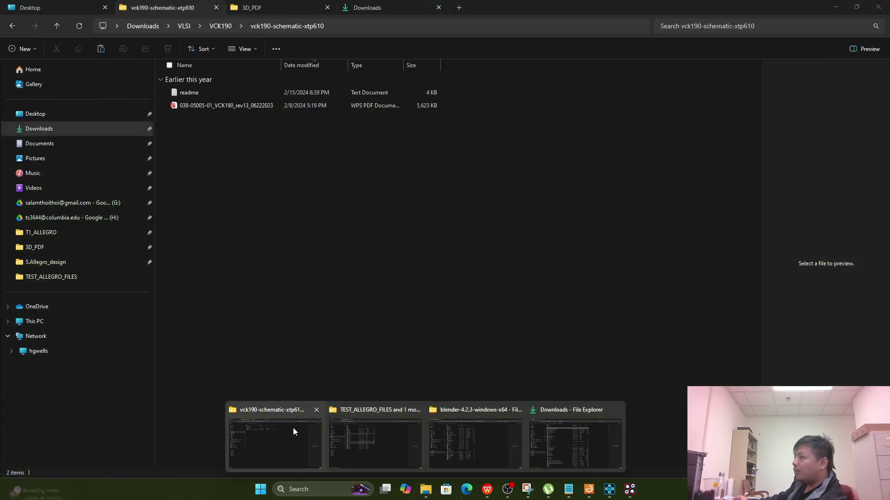
pyautogui.click(293, 427)
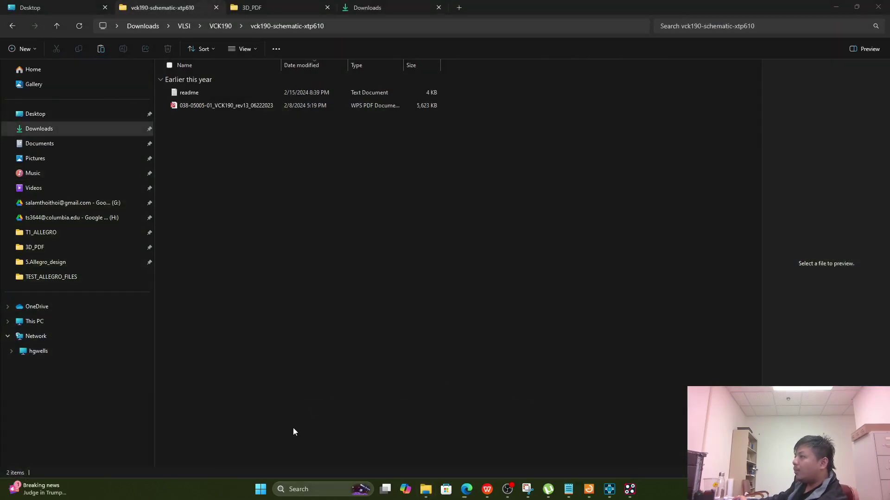
pyautogui.click(216, 25)
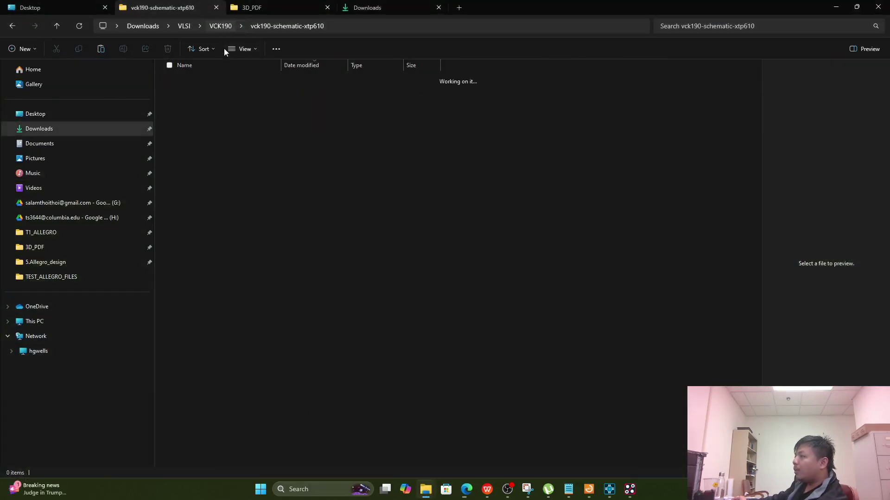
pyautogui.moveTo(239, 137); pyautogui.dragTo(227, 92)
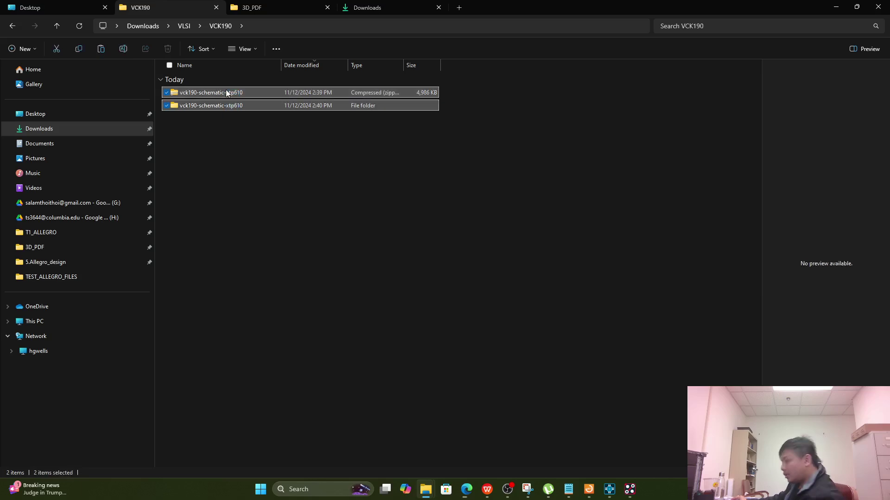
pyautogui.press('Delete')
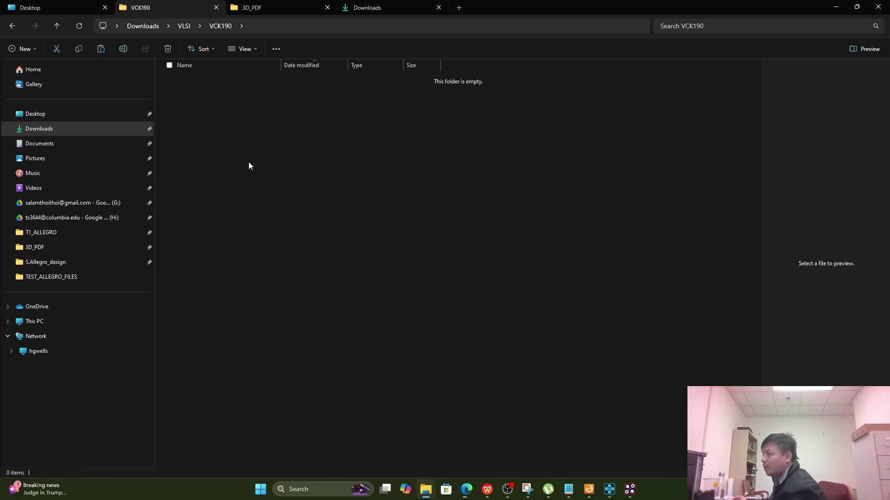
# Step: Paste the vck190-schematic-source-rdf0569 archive into VCK190 and extract it to its own folder with WinRAR
pyautogui.hotkey('ctrl', 'v')
pyautogui.rightClick(218, 96)
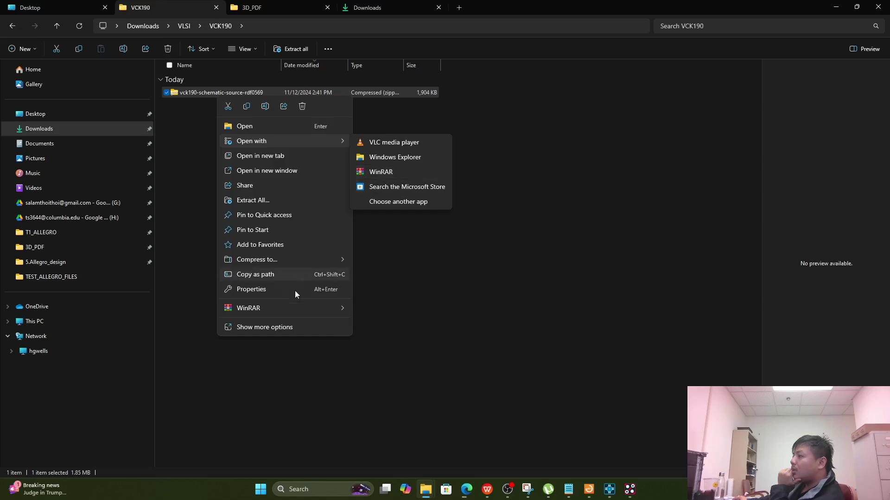
pyautogui.moveTo(303, 308)
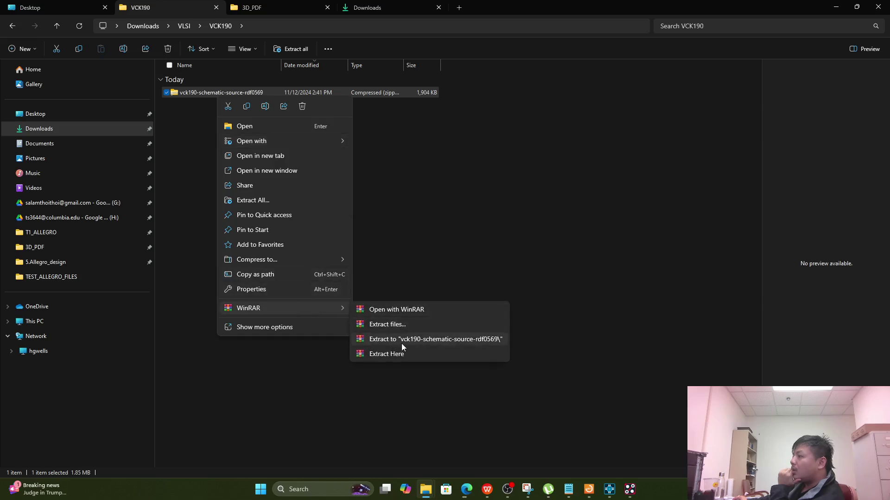
pyautogui.click(405, 343)
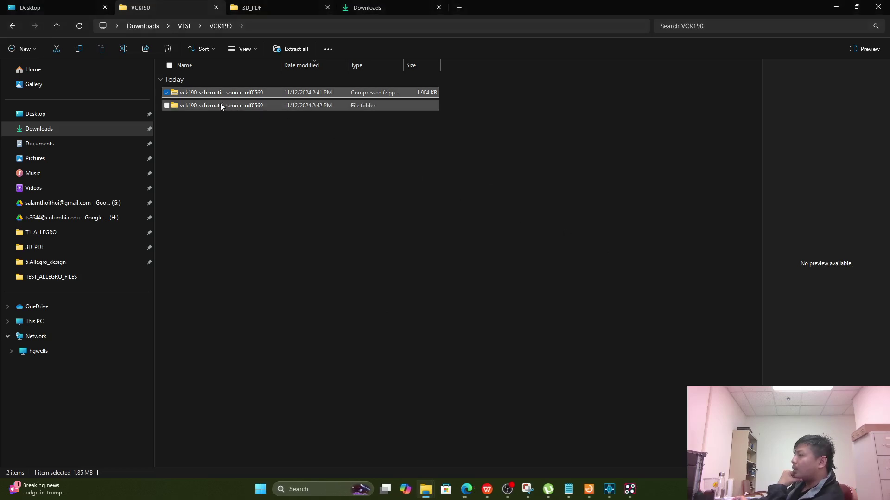
# Step: Extract the nested DTB-05005-01_VC-E-A2197-00_REV13_06222023 archive into its own folder with WinRAR and open its inner project folder
pyautogui.click(221, 106)
pyautogui.doubleClick(221, 106)
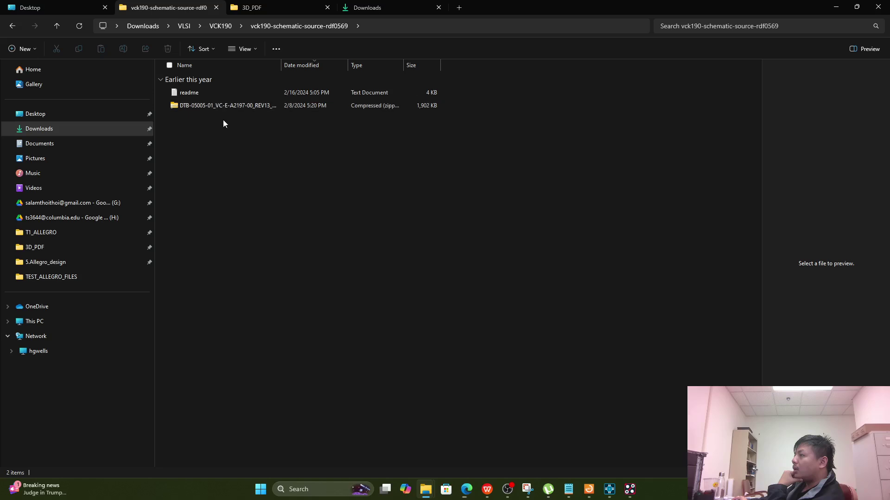
pyautogui.rightClick(240, 108)
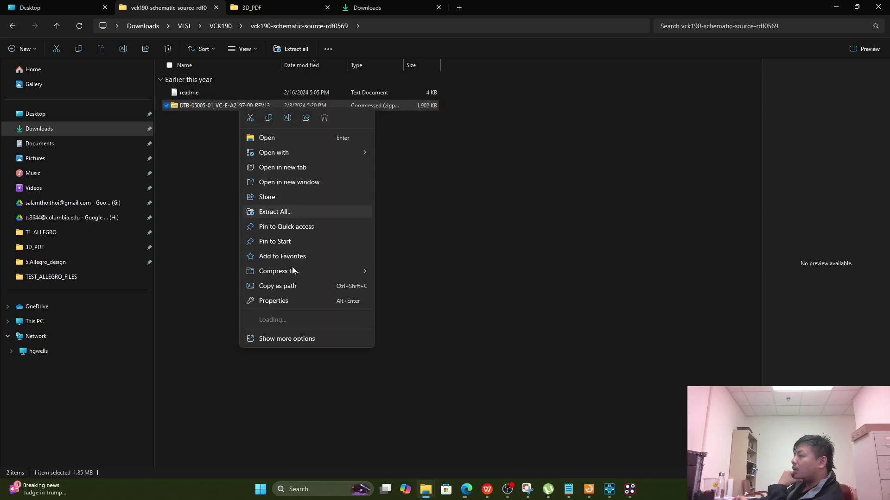
pyautogui.moveTo(318, 317)
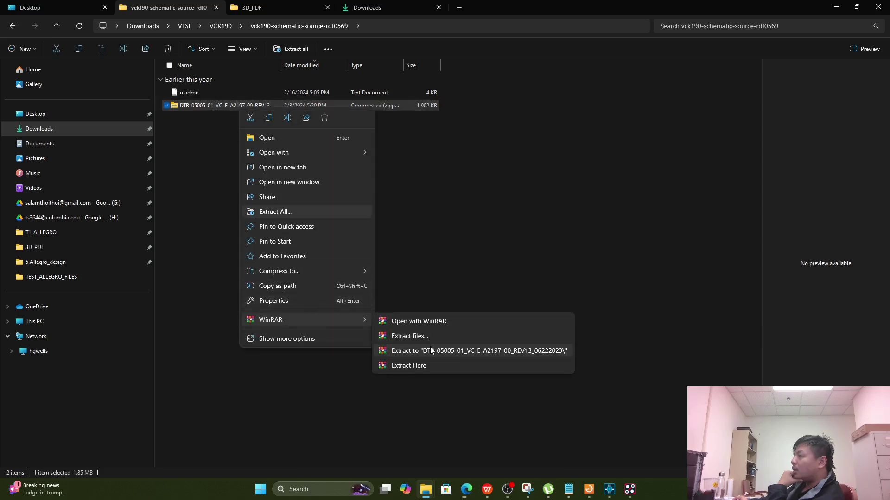
pyautogui.click(429, 351)
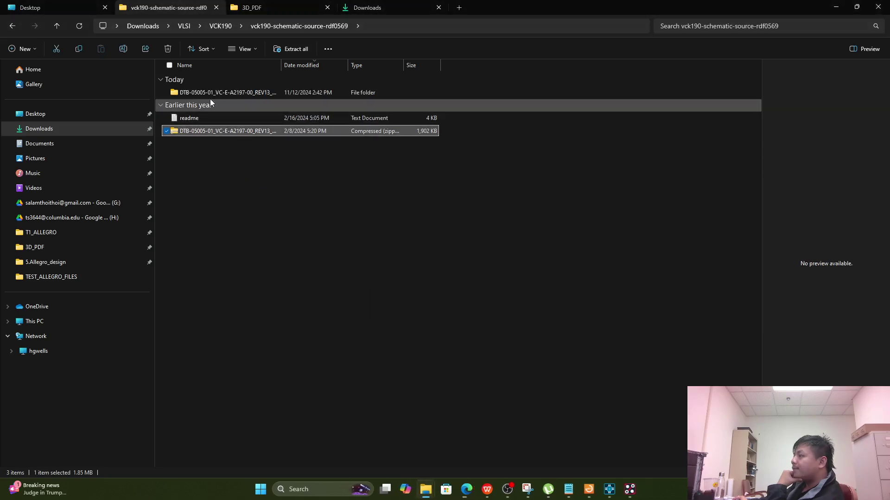
pyautogui.doubleClick(216, 92)
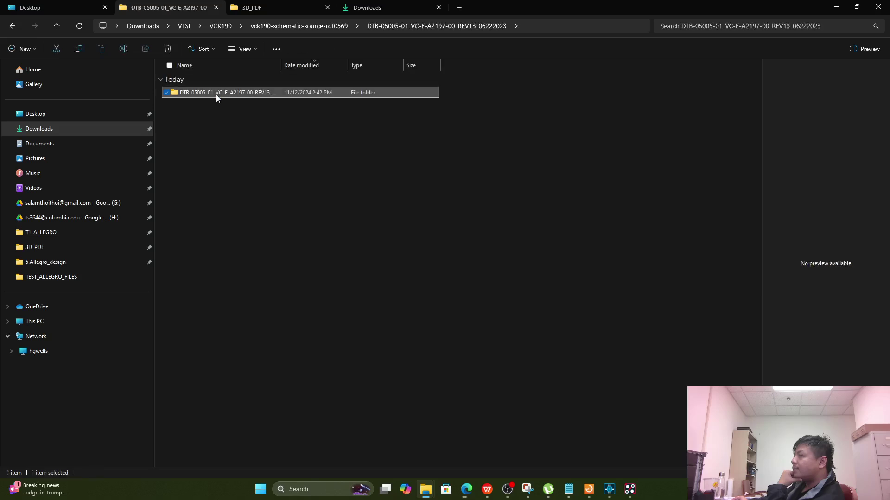
pyautogui.doubleClick(216, 93)
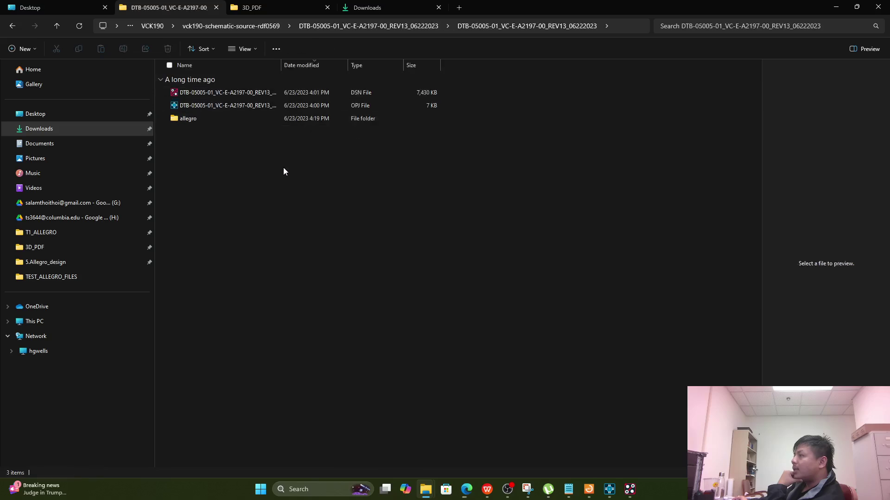
# Step: Examine the extracted schematic source's DSN and OPJ files and the contents of its allegro folder
pyautogui.click(260, 106)
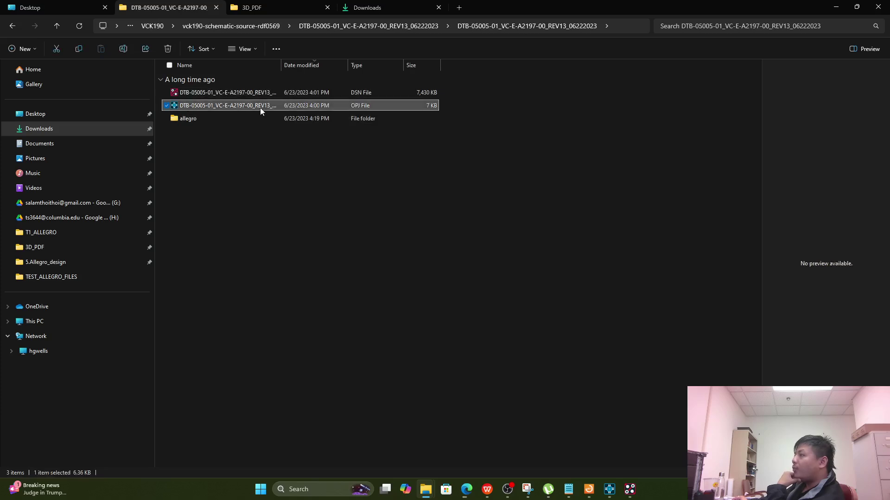
pyautogui.click(261, 96)
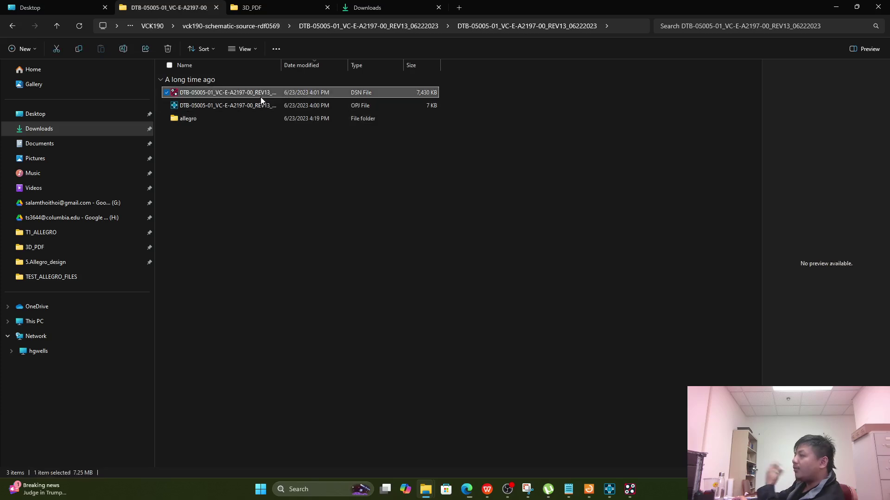
pyautogui.doubleClick(229, 118)
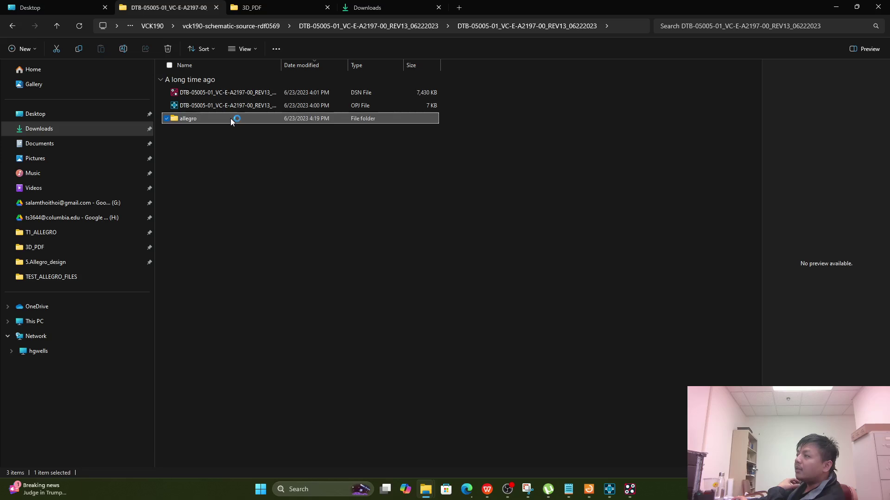
pyautogui.click(15, 27)
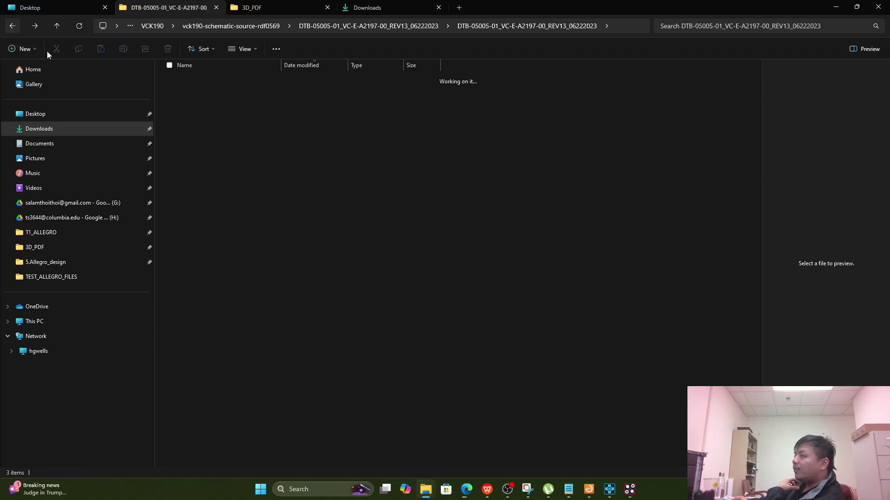
pyautogui.click(206, 92)
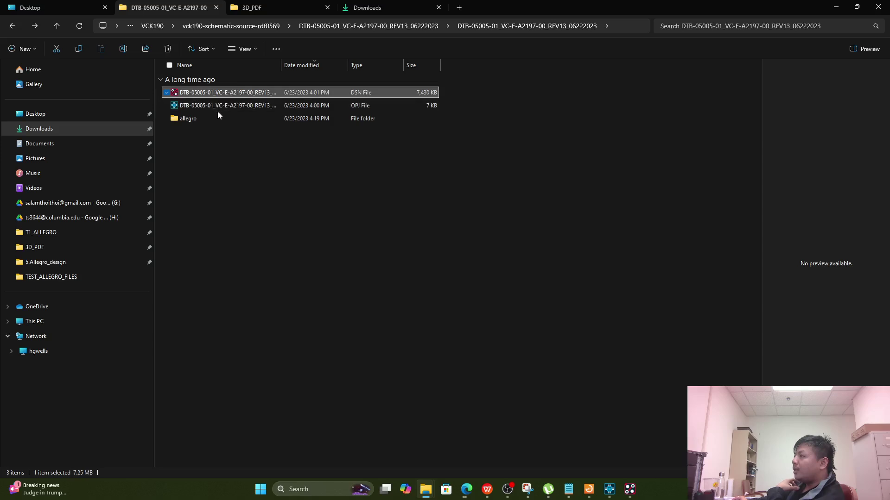
pyautogui.click(254, 119)
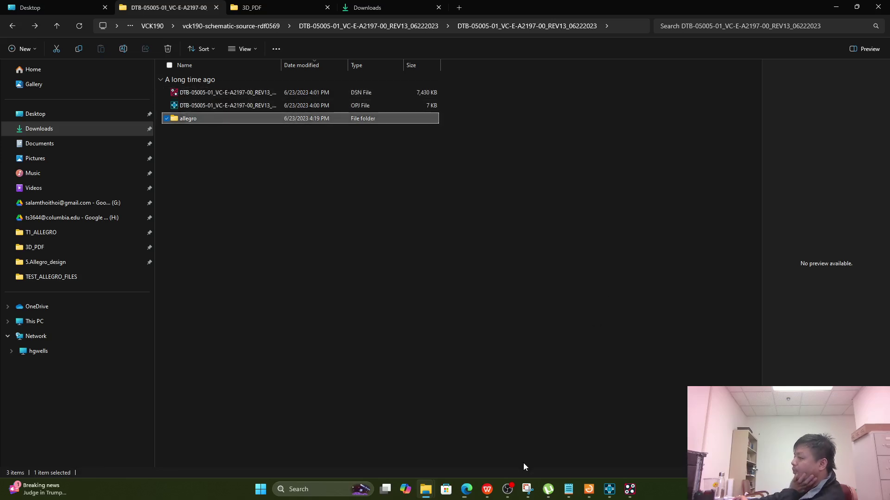
pyautogui.click(469, 491)
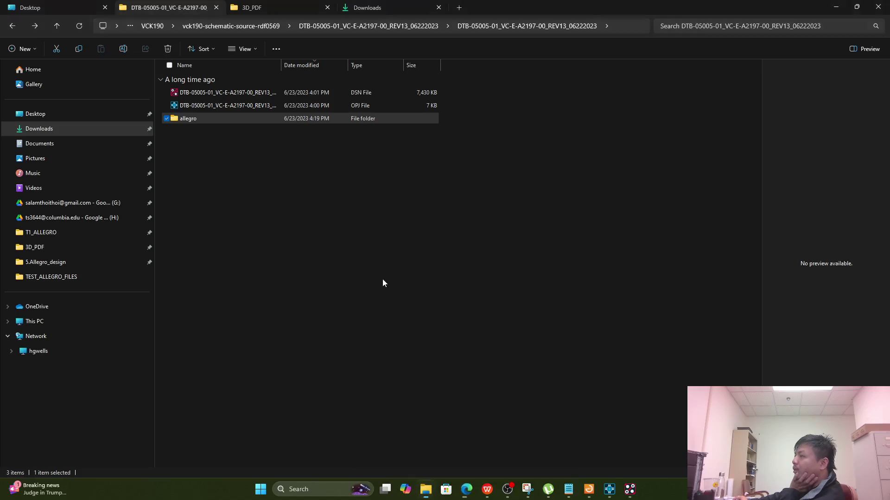
pyautogui.click(260, 93)
pyautogui.click(261, 105)
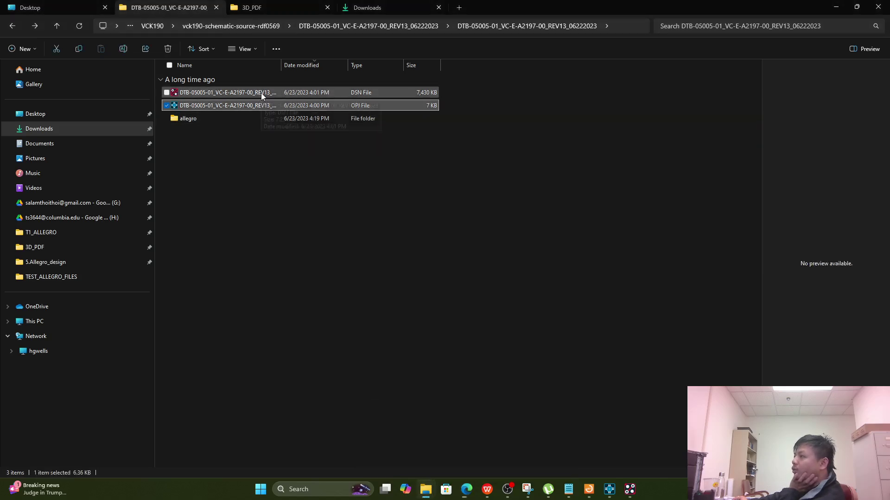
pyautogui.click(210, 122)
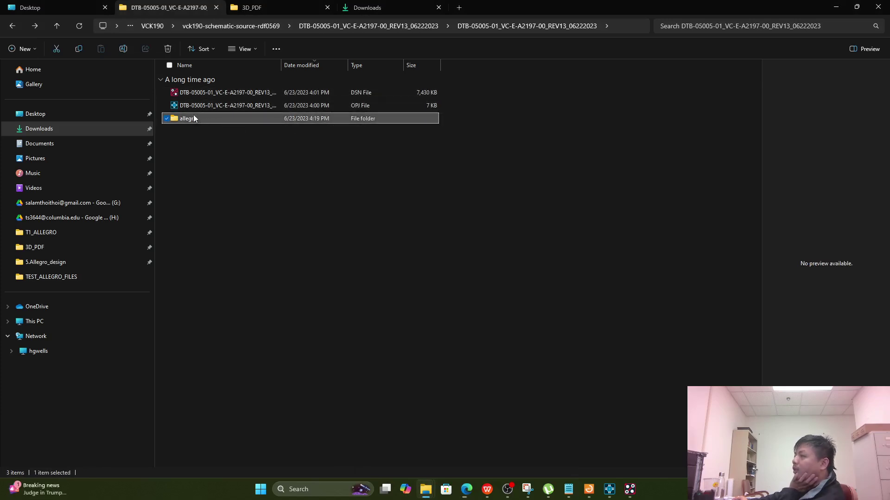
pyautogui.doubleClick(201, 119)
pyautogui.click(15, 29)
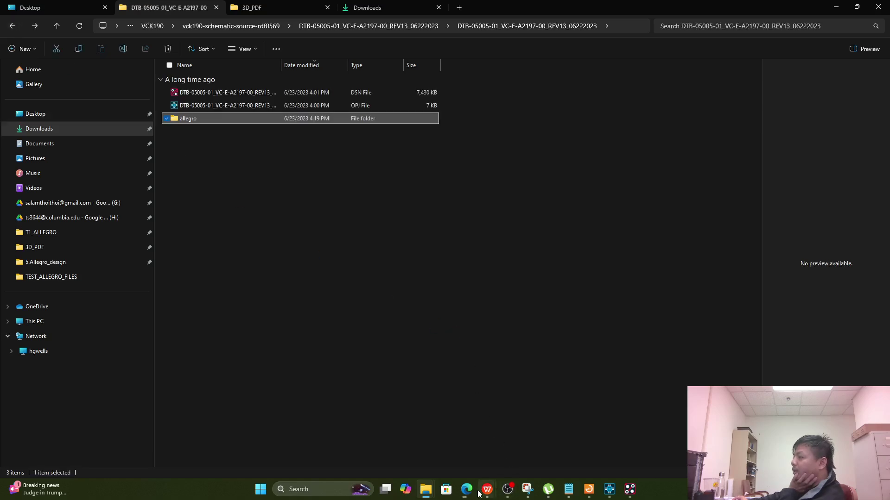
# Step: Switch to Microsoft Edge and monitor the vck190-allegro-source-gerber-files-xtp611.zip download until it completes
pyautogui.moveTo(466, 489)
pyautogui.click(413, 442)
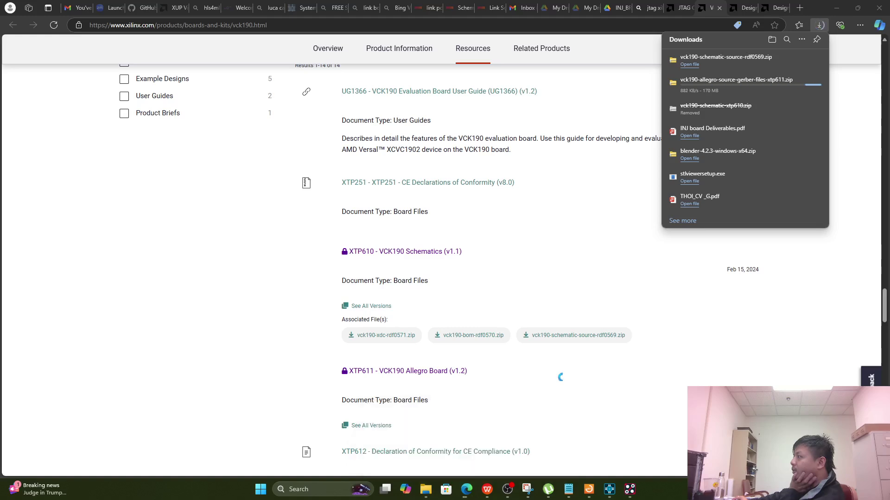
pyautogui.moveTo(764, 91)
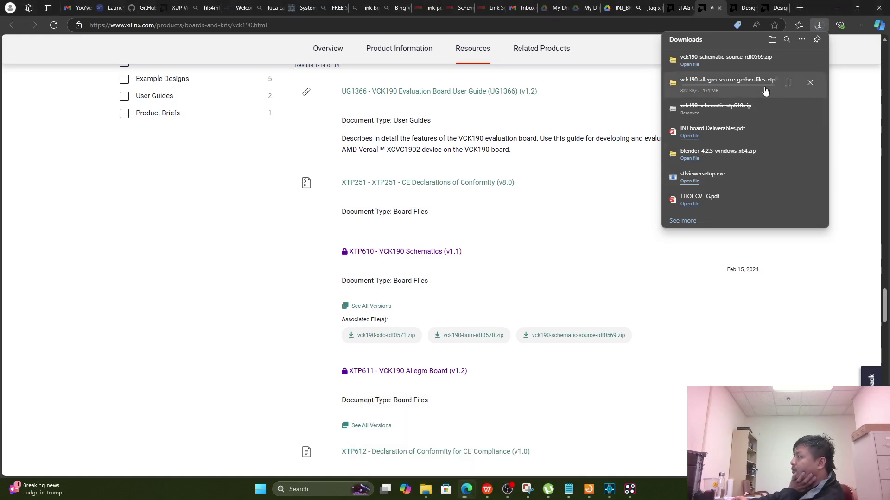
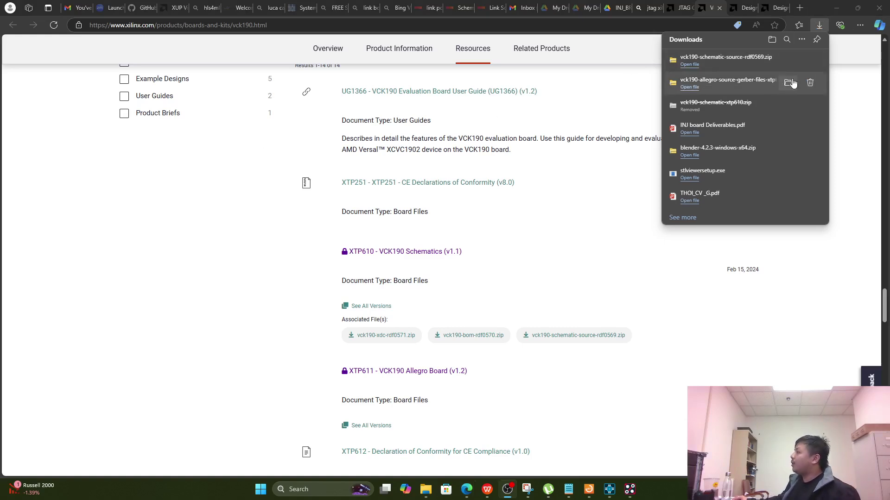
# Step: Move the vck190-allegro-source-gerber-files-xtp611 archive from Downloads into the inner DTB-05005-01_VC-E-A2197-00_REV13_06222023 folder beside the DSN and OPJ files
pyautogui.click(794, 85)
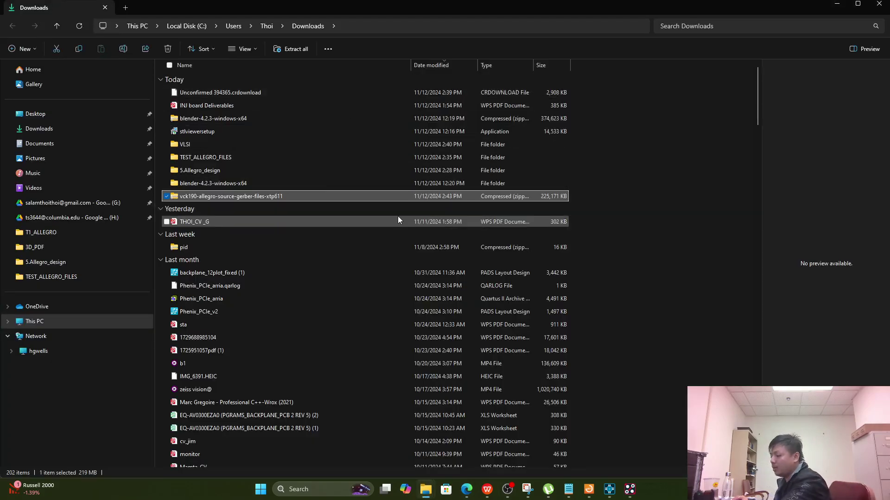
pyautogui.hotkey('ctrl', 'x')
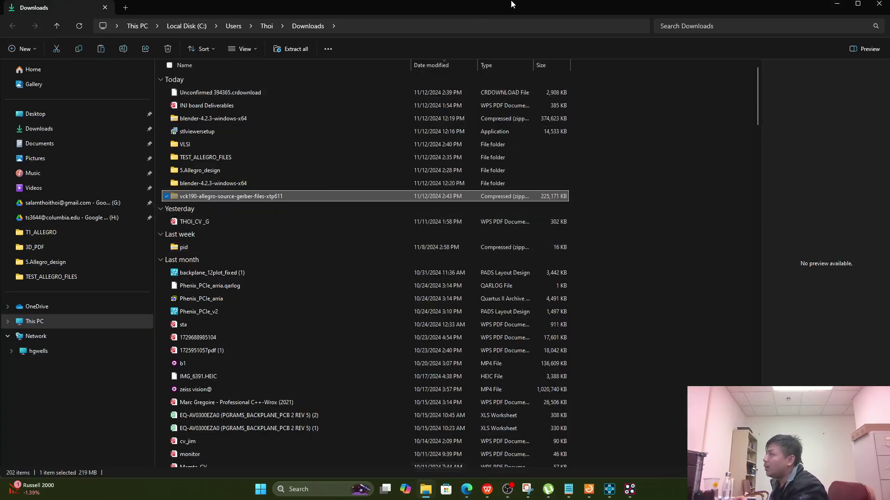
pyautogui.moveTo(511, 4); pyautogui.dragTo(597, 1)
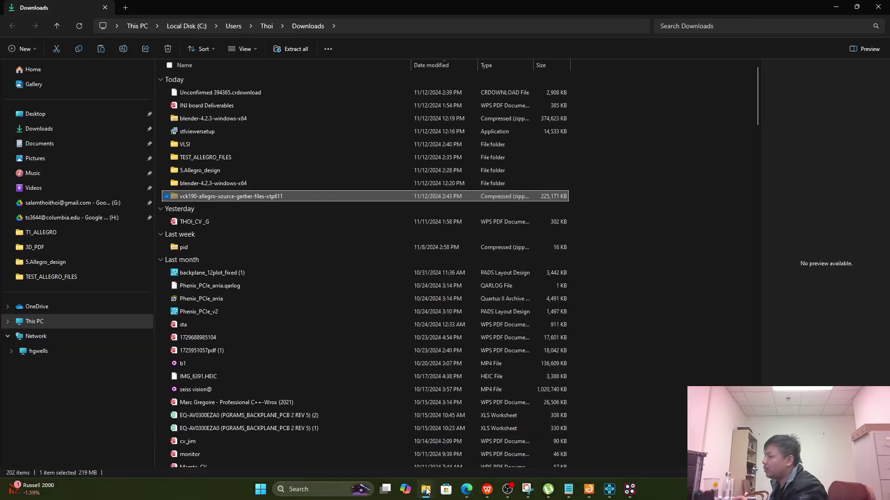
pyautogui.moveTo(427, 490)
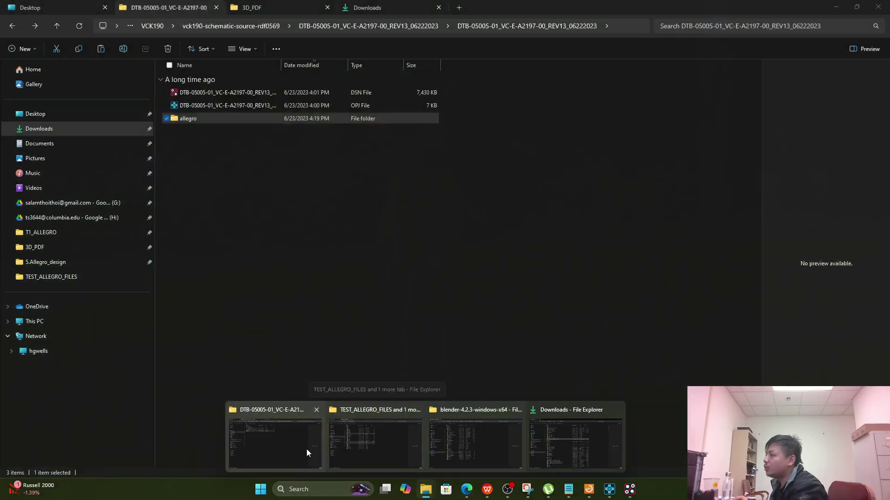
pyautogui.click(300, 448)
pyautogui.click(335, 313)
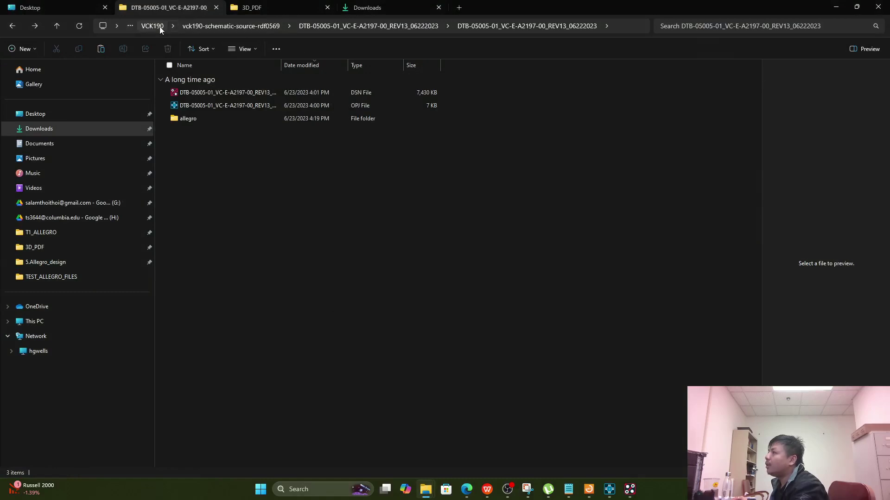
pyautogui.rightClick(231, 188)
pyautogui.click(240, 199)
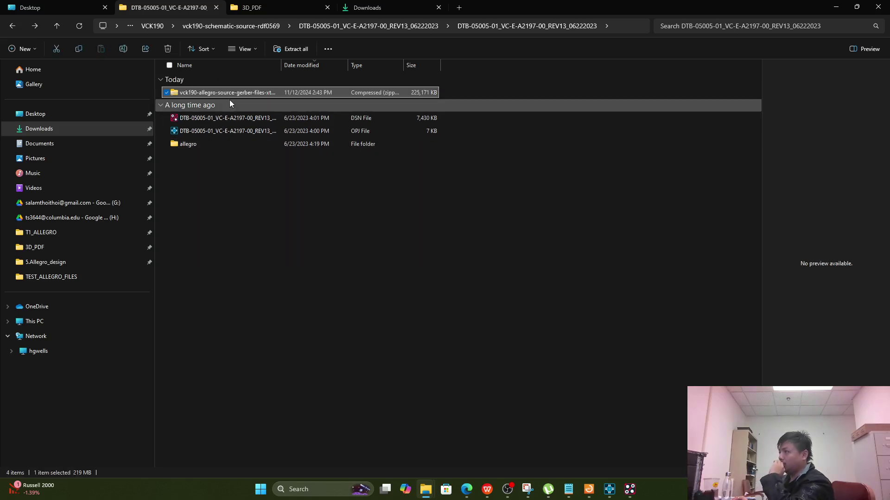
# Step: Look inside the vck190-allegro-source-gerber-files-xtp611 archive and its nested BRD-05005-01_050321 archive without extracting them
pyautogui.rightClick(232, 92)
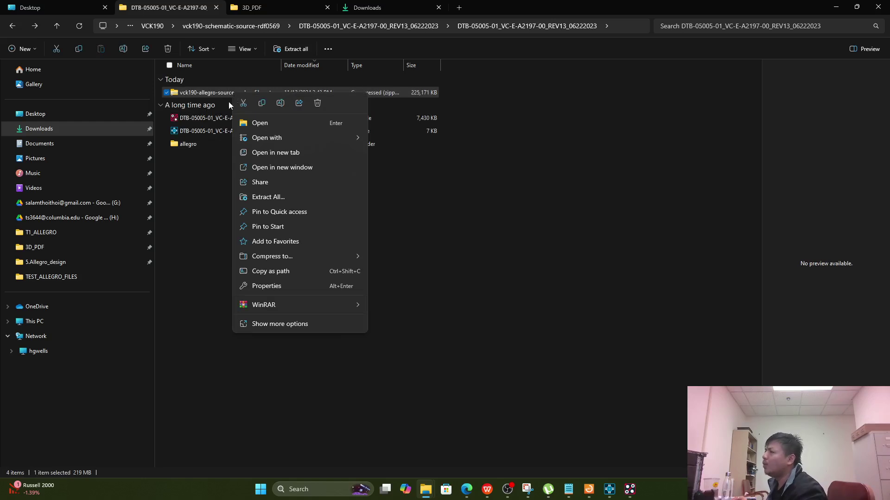
pyautogui.press('Escape')
pyautogui.doubleClick(256, 96)
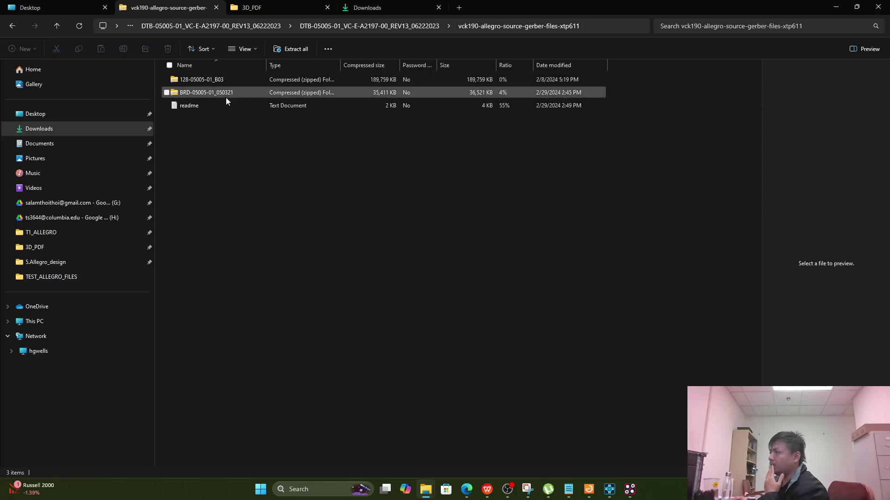
pyautogui.doubleClick(227, 94)
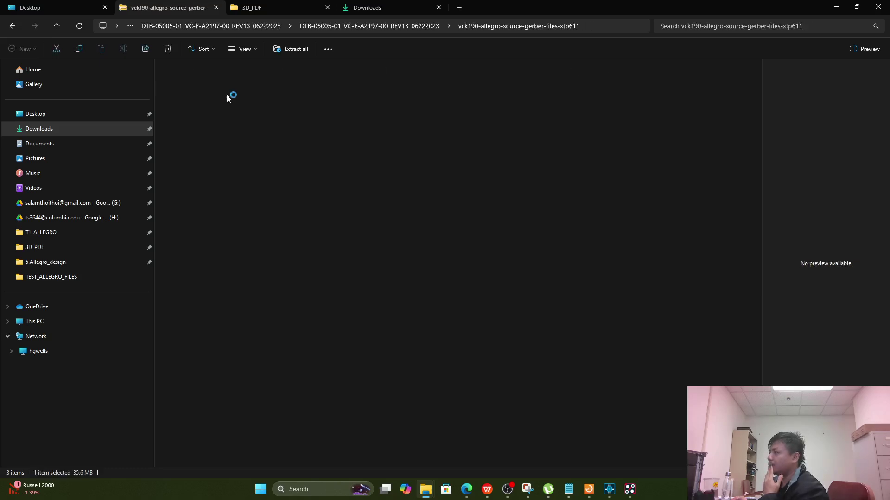
pyautogui.click(15, 26)
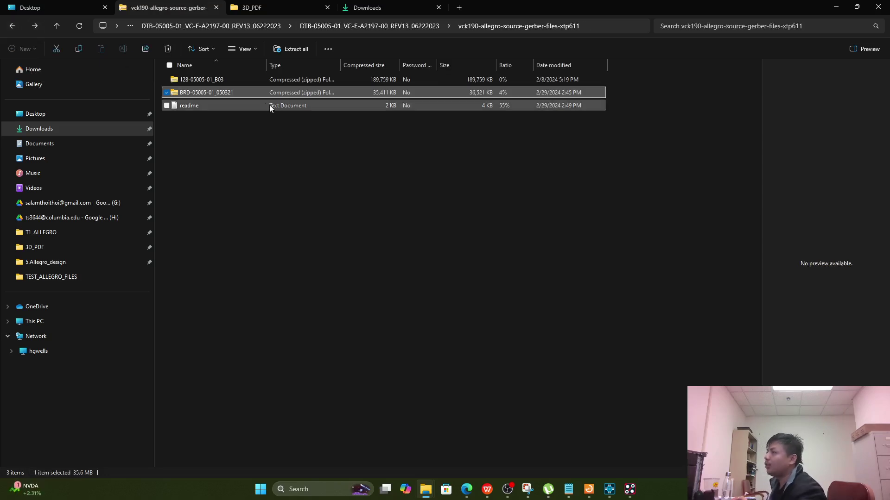
pyautogui.doubleClick(228, 92)
pyautogui.click(229, 81)
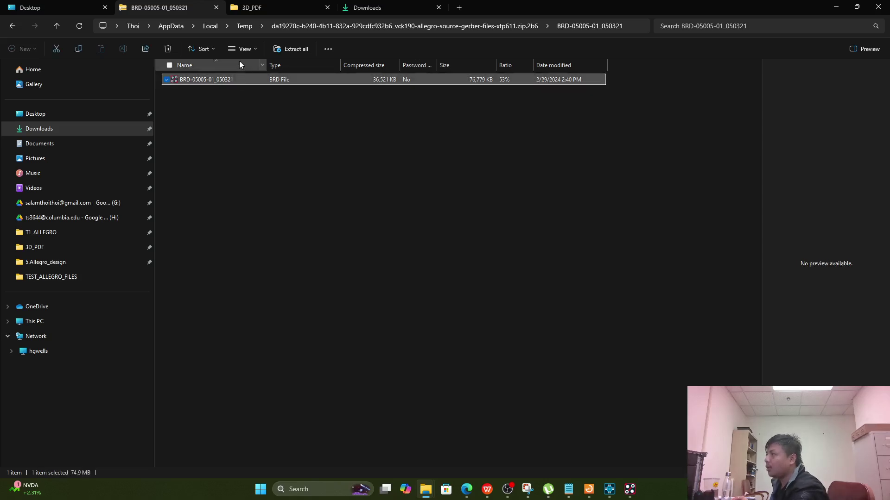
pyautogui.click(242, 26)
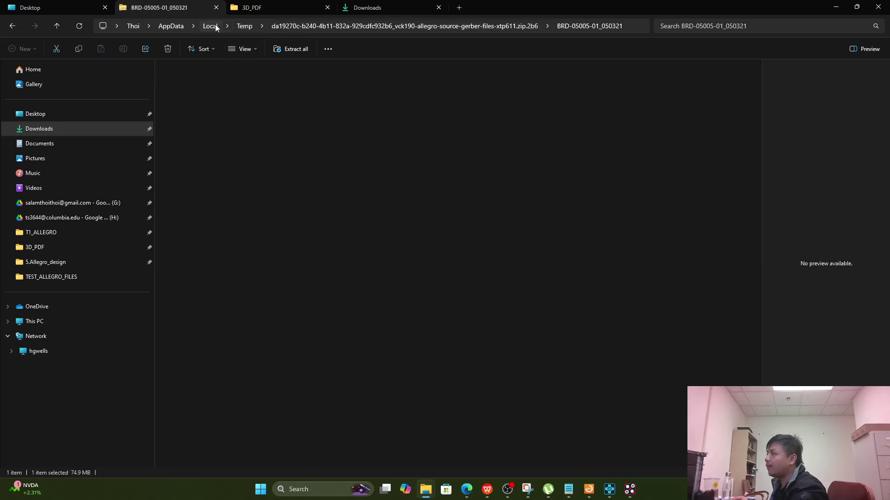
pyautogui.click(212, 27)
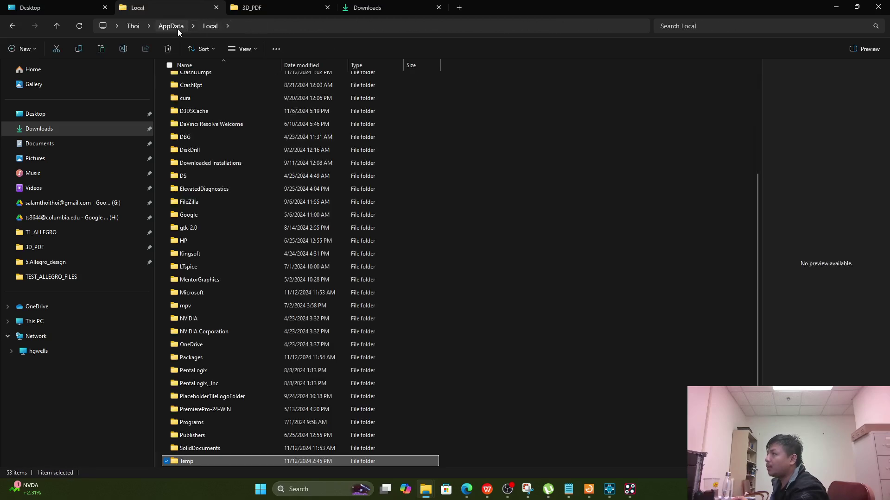
pyautogui.click(14, 28)
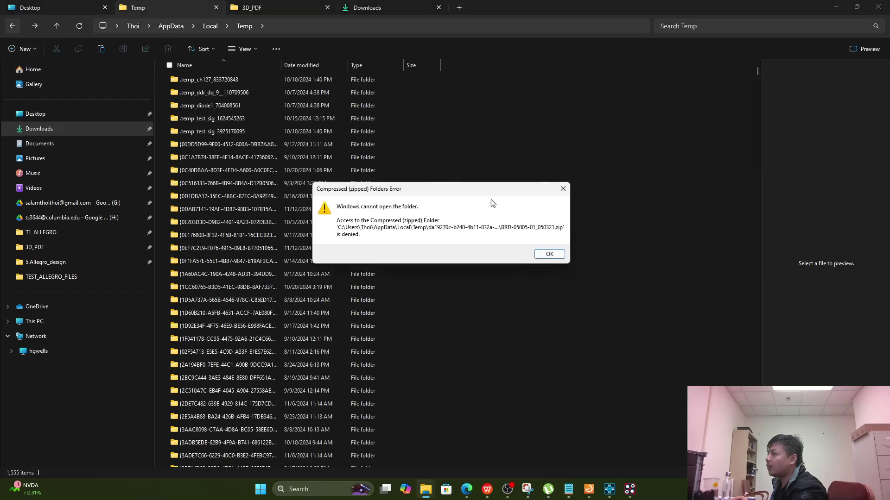
pyautogui.click(549, 254)
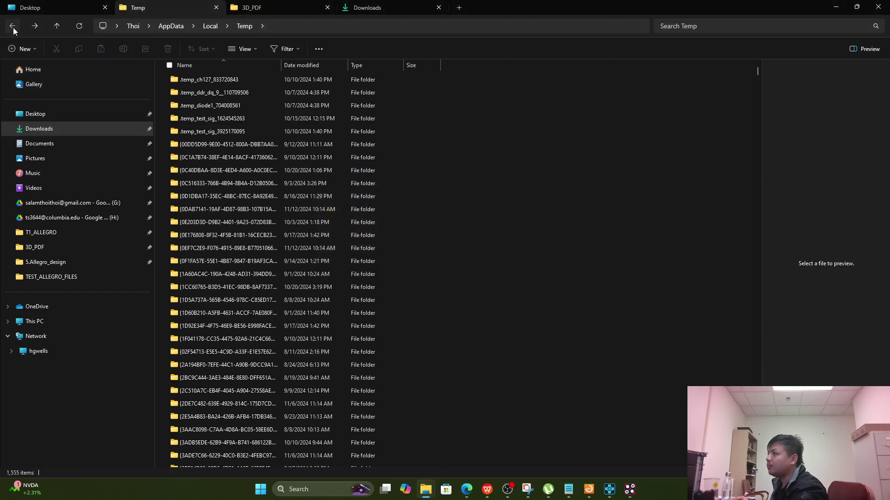
pyautogui.click(549, 254)
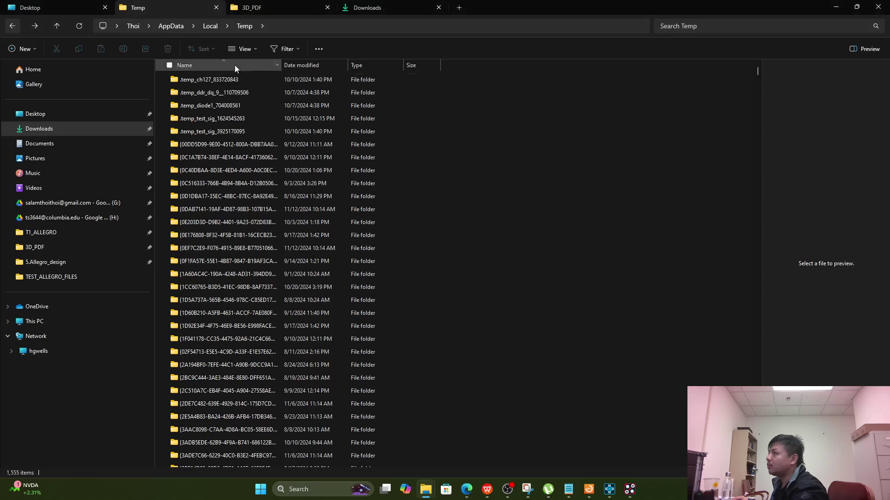
pyautogui.click(171, 27)
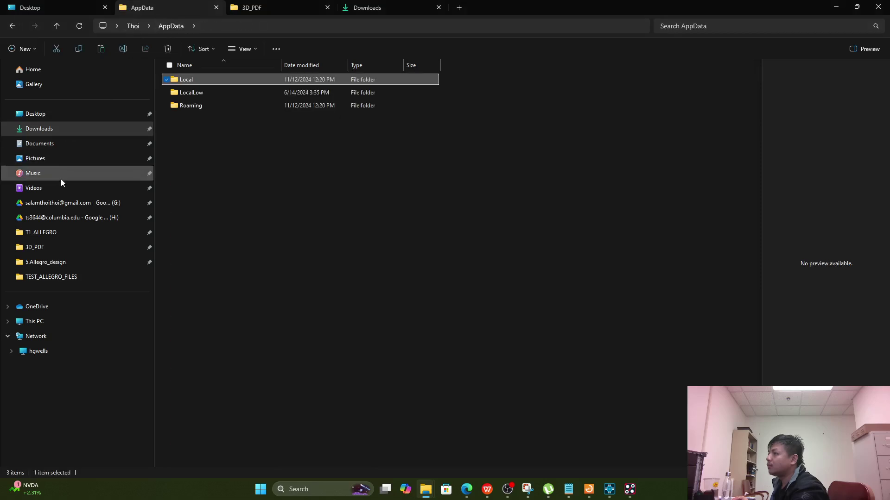
# Step: Return to the inner DTB-05005-01_VC-E-A2197-00_REV13_06222023 folder through Downloads, VLSI, VCK190 and the extracted schematic source
pyautogui.click(39, 128)
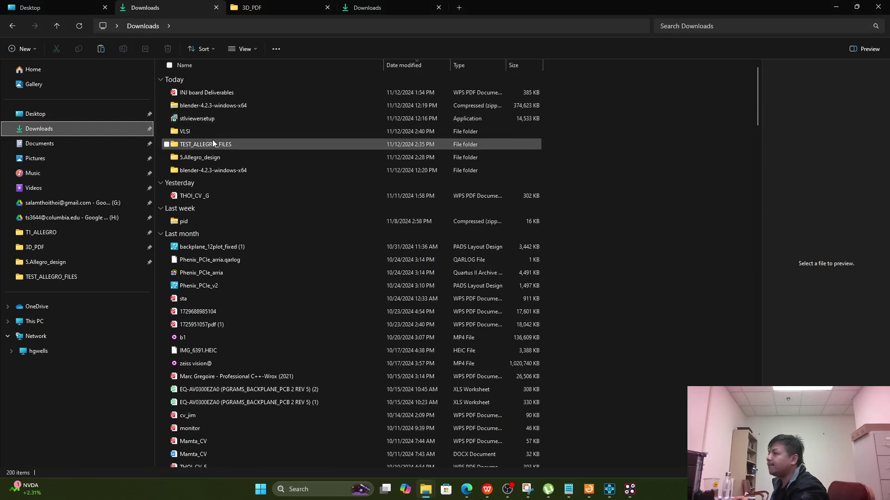
pyautogui.doubleClick(212, 140)
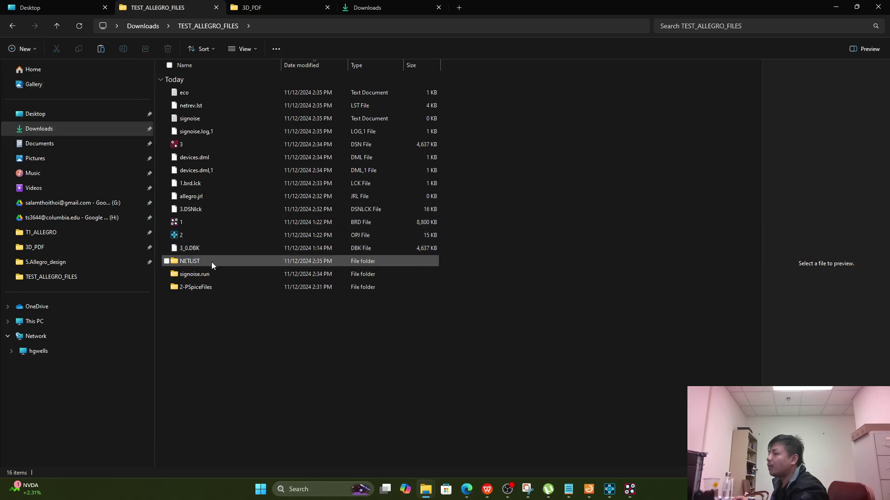
pyautogui.click(12, 26)
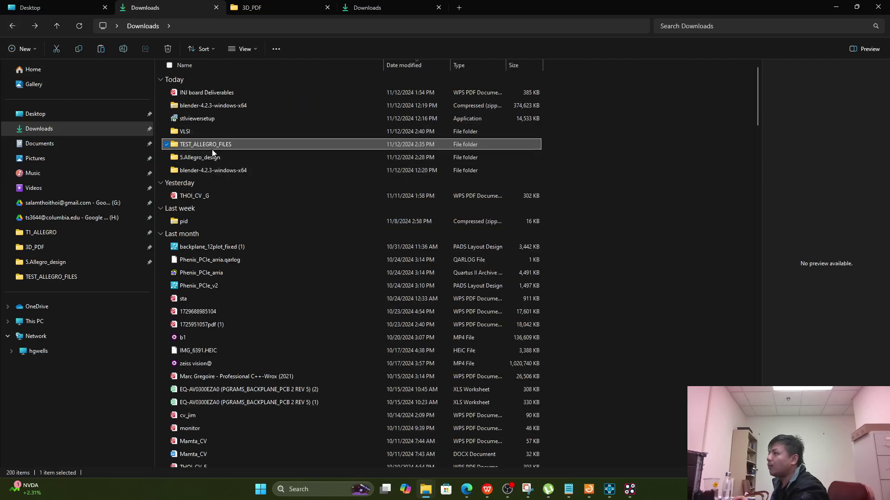
pyautogui.doubleClick(205, 131)
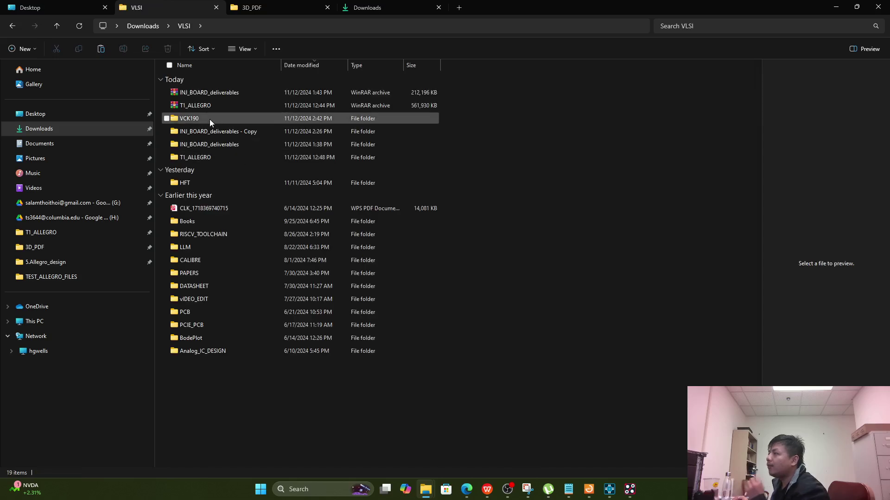
pyautogui.doubleClick(210, 118)
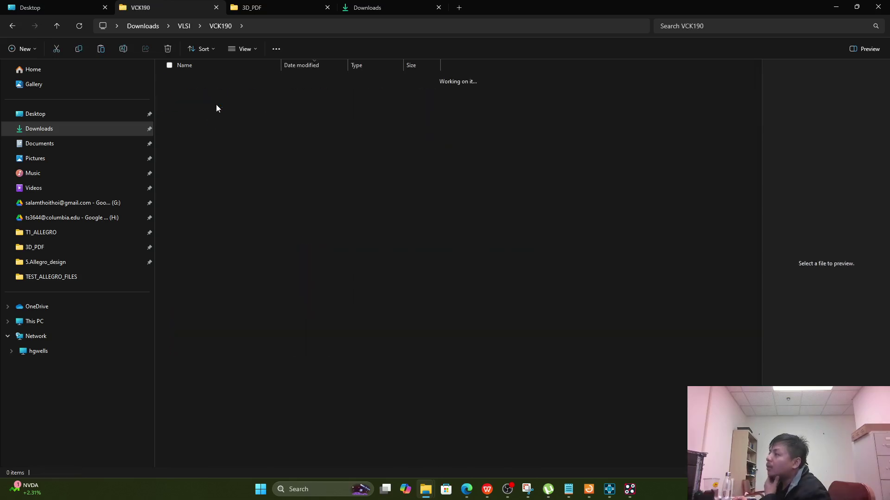
pyautogui.doubleClick(216, 104)
pyautogui.doubleClick(224, 94)
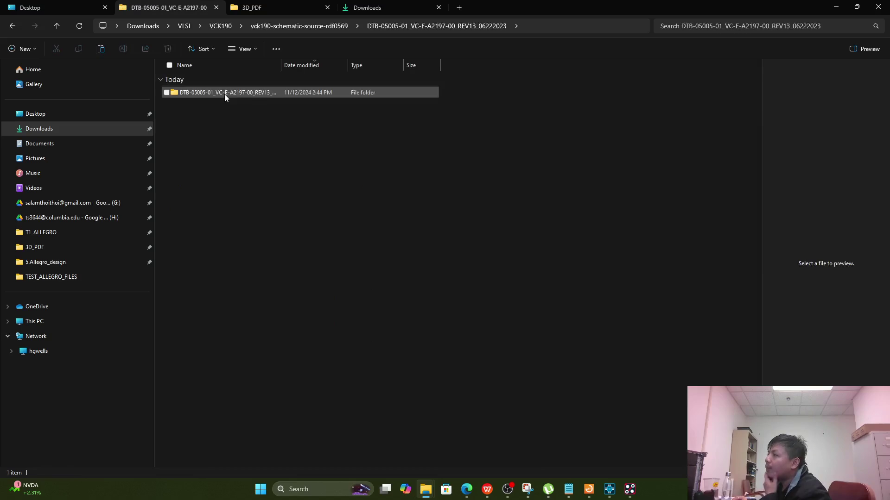
pyautogui.doubleClick(224, 94)
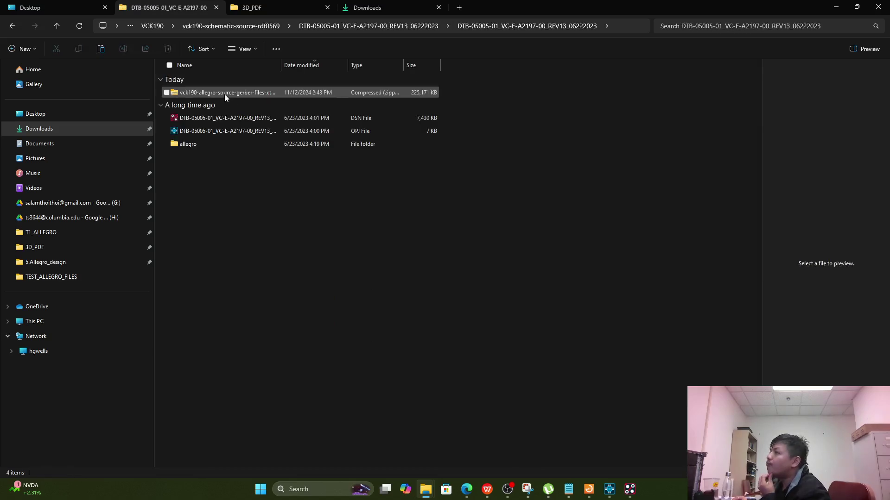
# Step: Extract the vck190-allegro-source-gerber-files-xtp611 archive into its own folder with WinRAR and open that folder
pyautogui.click(227, 94)
pyautogui.rightClick(227, 94)
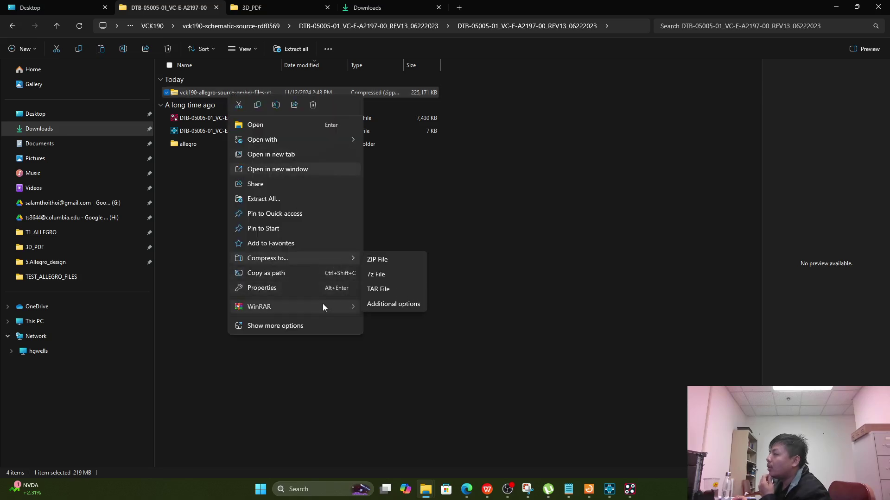
pyautogui.moveTo(322, 305)
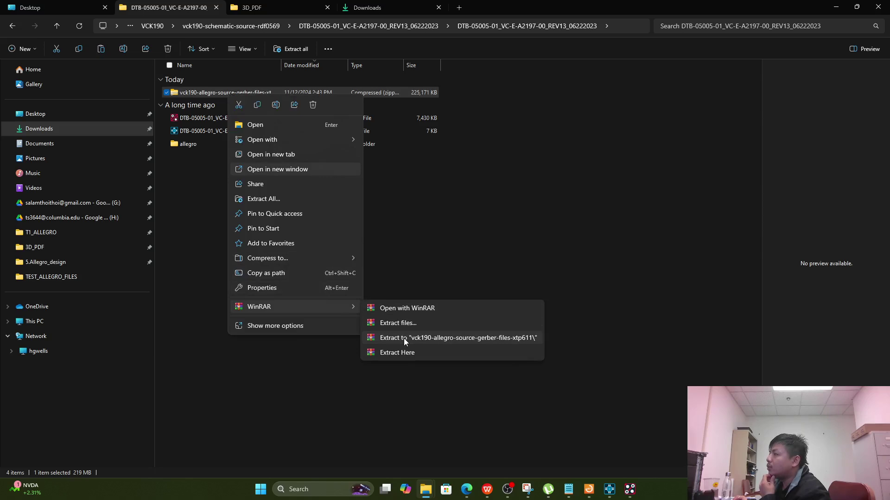
pyautogui.click(404, 338)
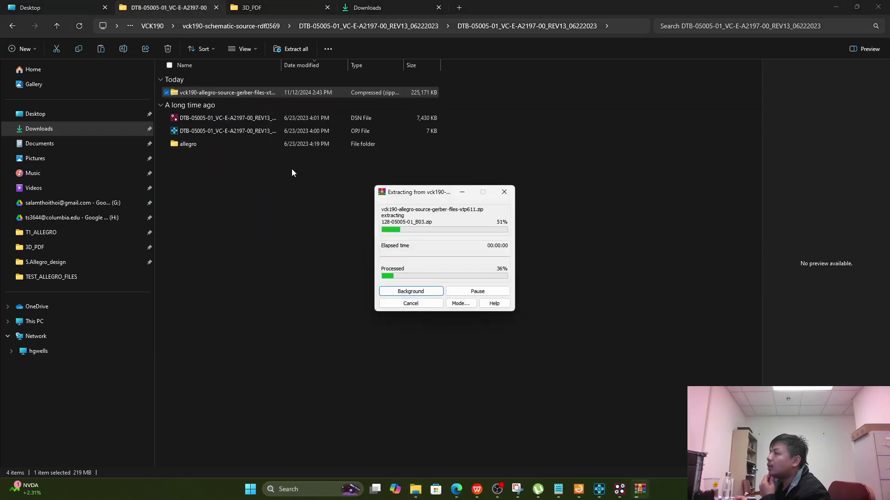
pyautogui.click(225, 107)
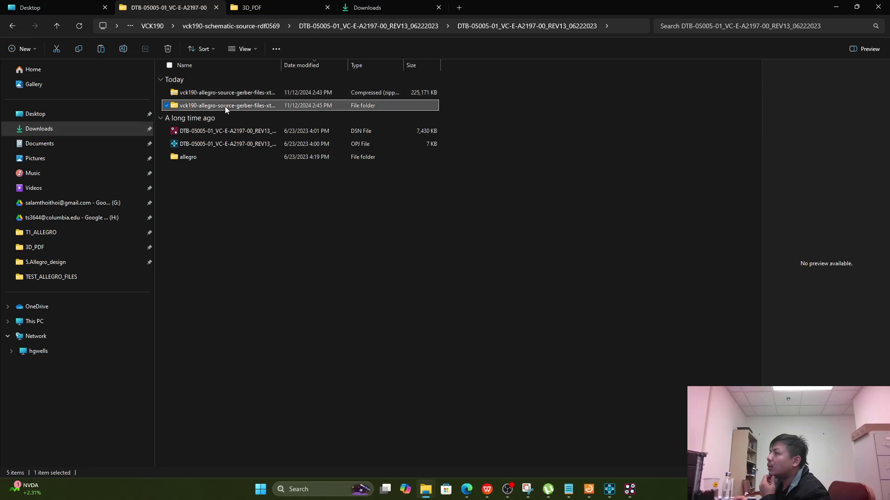
pyautogui.doubleClick(225, 106)
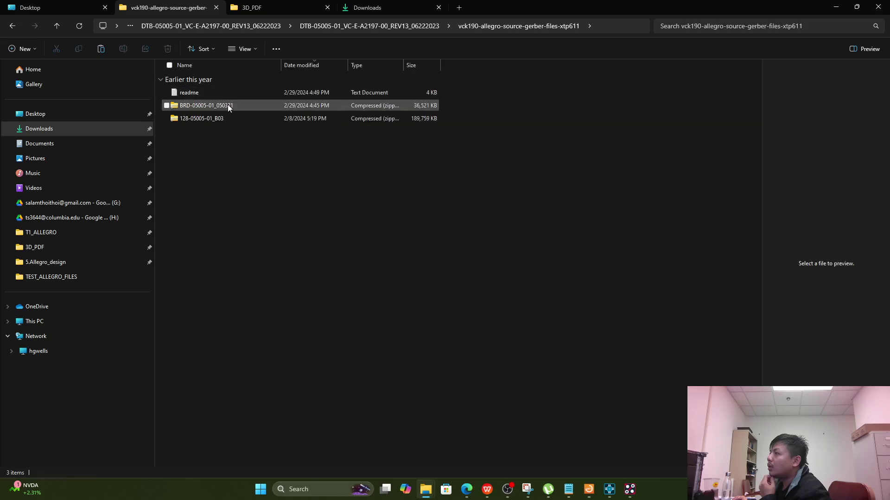
# Step: Extract the nested BRD-05005-01_050321 archive directly into the current folder with WinRAR
pyautogui.rightClick(228, 107)
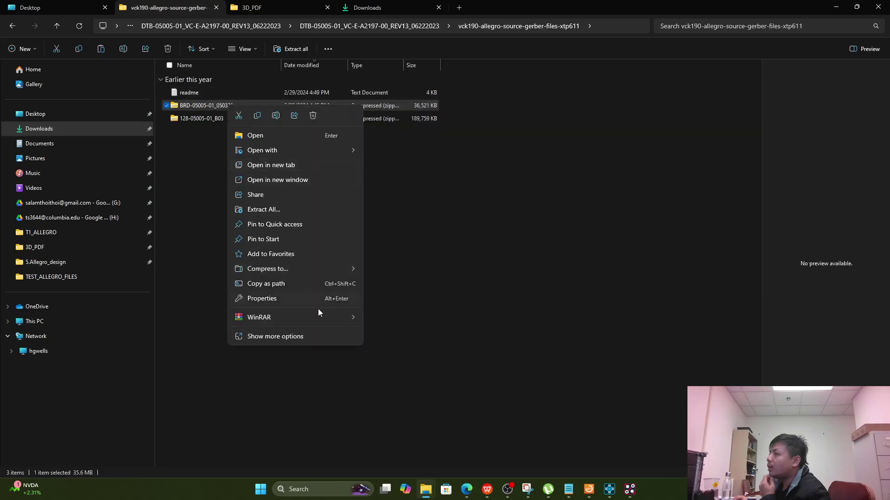
pyautogui.moveTo(320, 317)
pyautogui.click(394, 364)
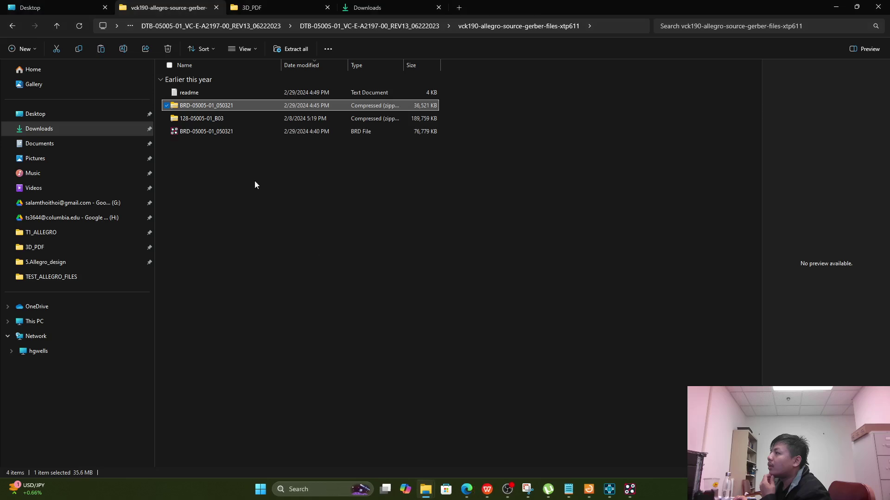
# Step: Copy the extracted BRD-05005-01_050321 board file into the allegro folder inside the inner DTB-05005-01_VC-E-A2197-00_REV13_06222023 folder
pyautogui.click(220, 132)
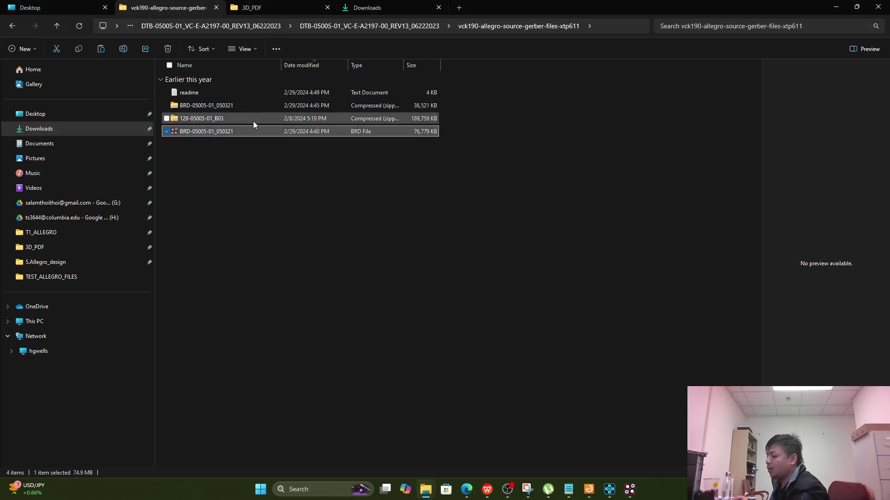
pyautogui.click(14, 27)
pyautogui.click(14, 27)
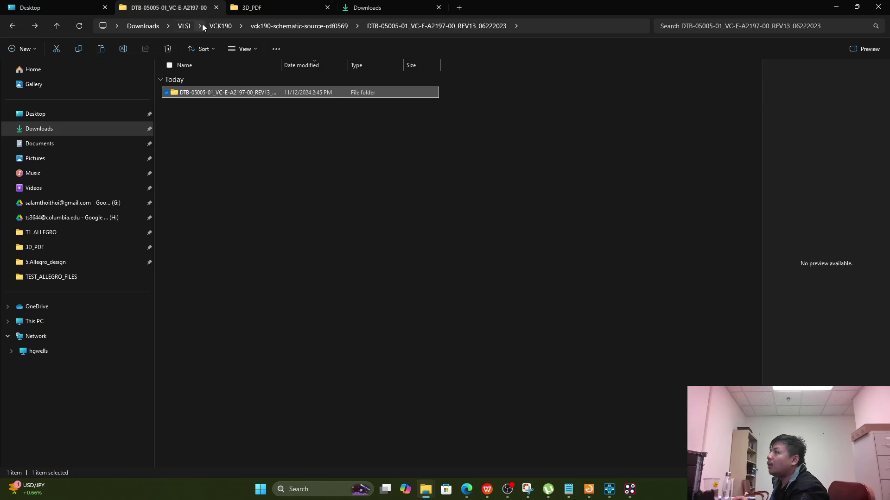
pyautogui.click(215, 24)
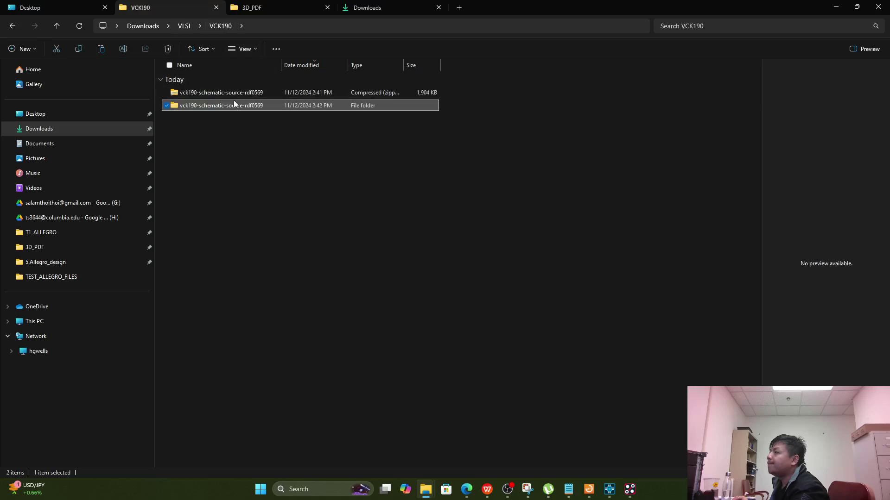
pyautogui.doubleClick(240, 106)
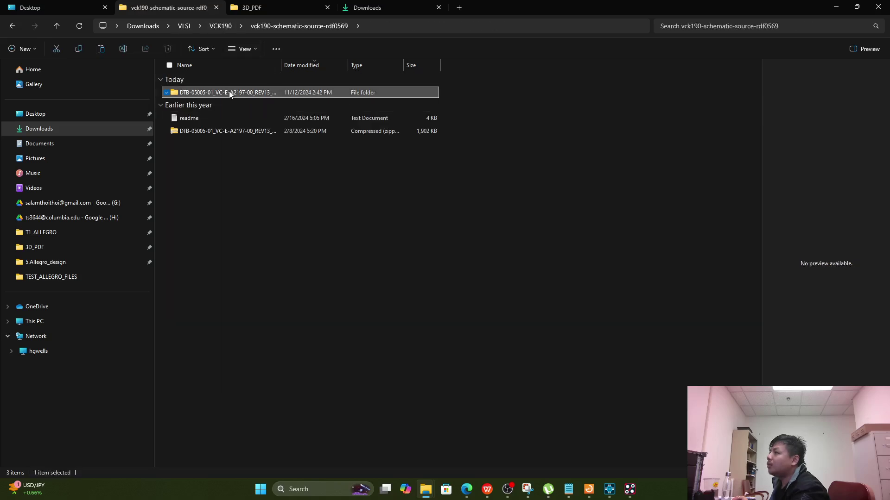
pyautogui.doubleClick(229, 91)
pyautogui.doubleClick(229, 92)
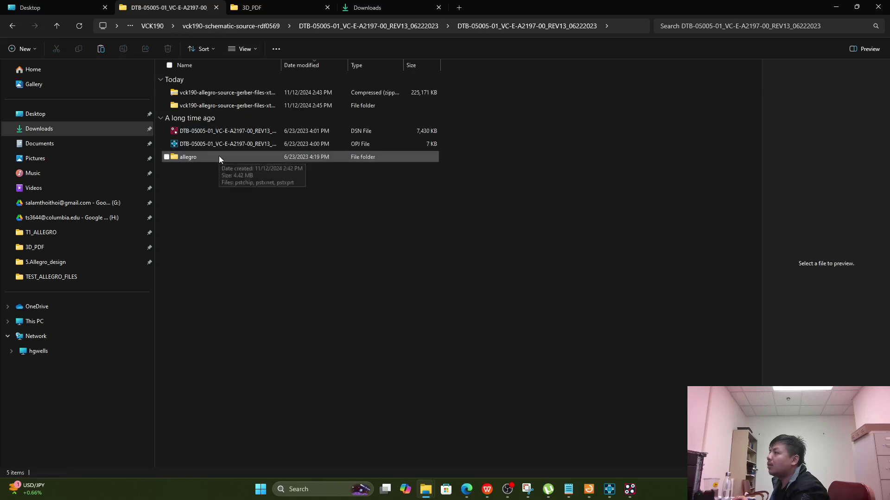
pyautogui.doubleClick(219, 157)
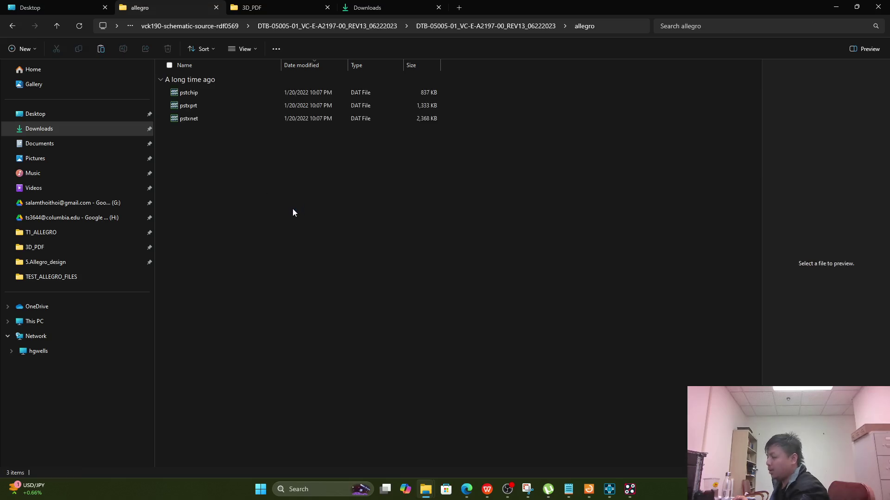
pyautogui.hotkey('ctrl', 'v')
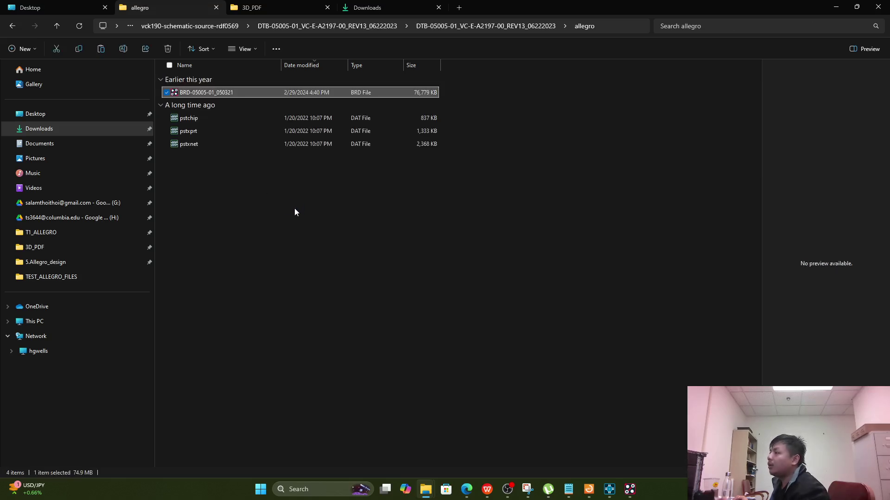
pyautogui.click(293, 209)
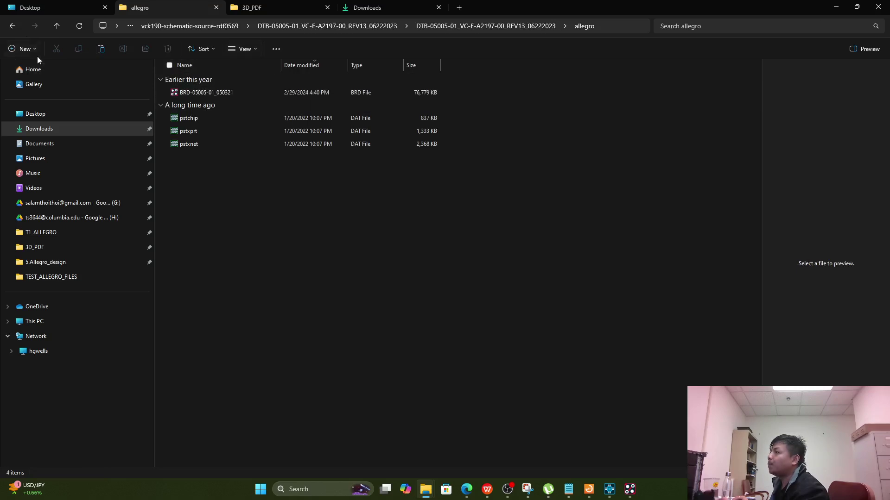
# Step: Open the DTB-05005-01_VC-E-A2197-00_REV13_06222023 OPJ project in OrCAD Capture from the folder containing the allegro folder
pyautogui.click(10, 24)
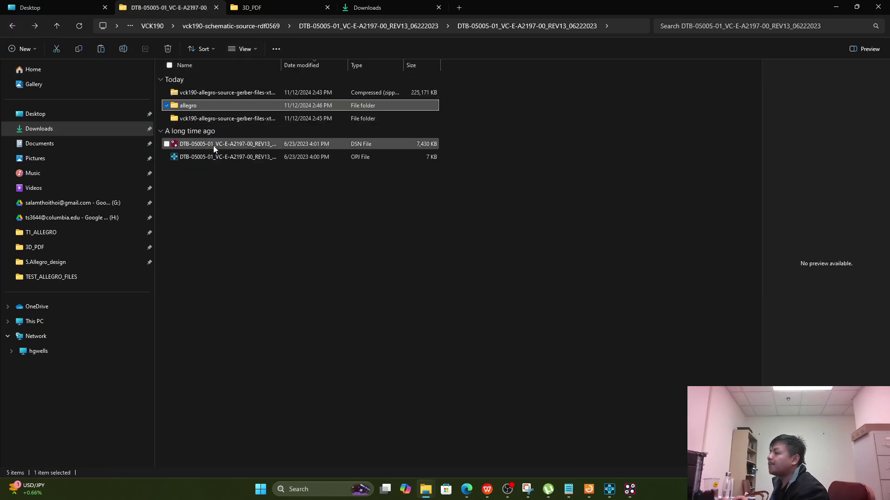
pyautogui.click(247, 157)
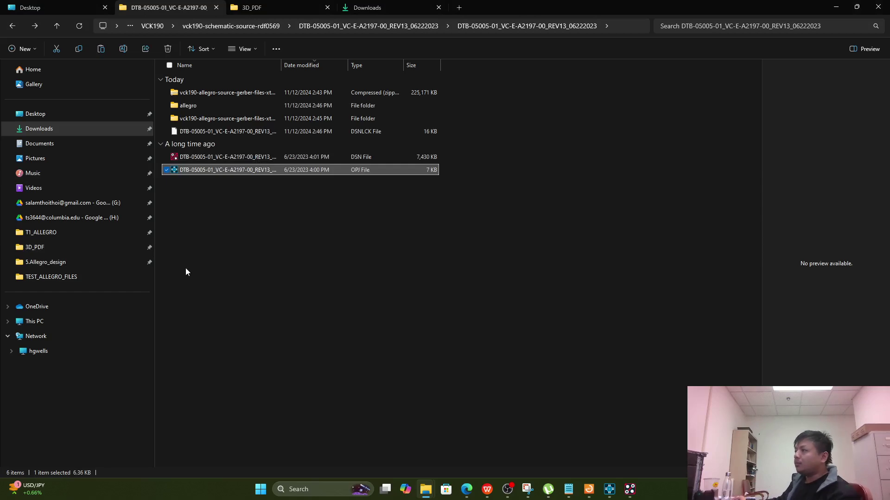
pyautogui.click(240, 186)
pyautogui.doubleClick(245, 171)
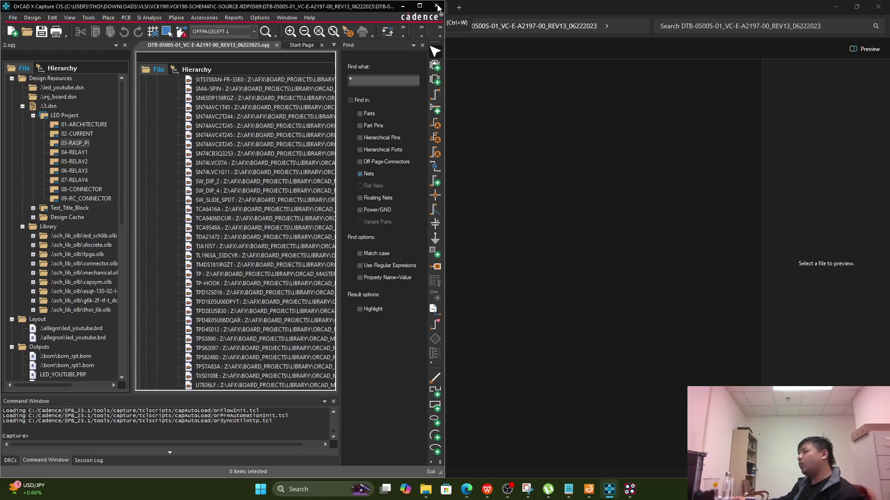
# Step: Close OrCAD Capture and save the changes to all open project files
pyautogui.click(437, 6)
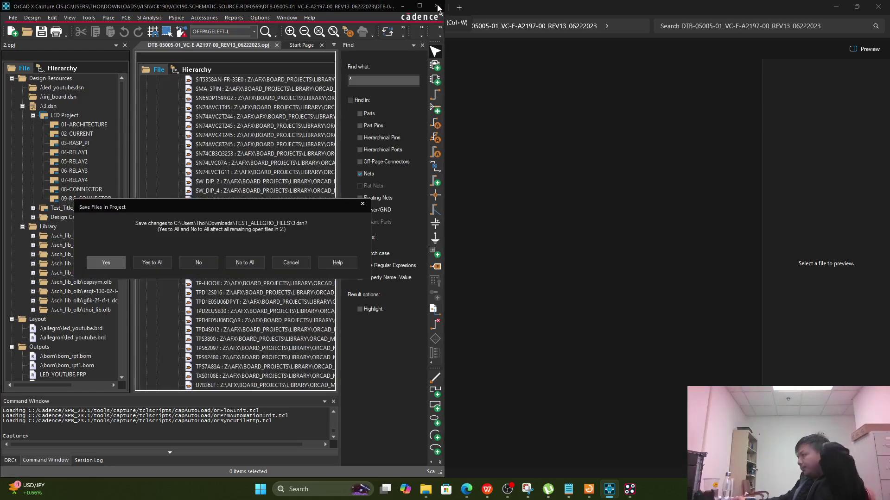
pyautogui.click(157, 263)
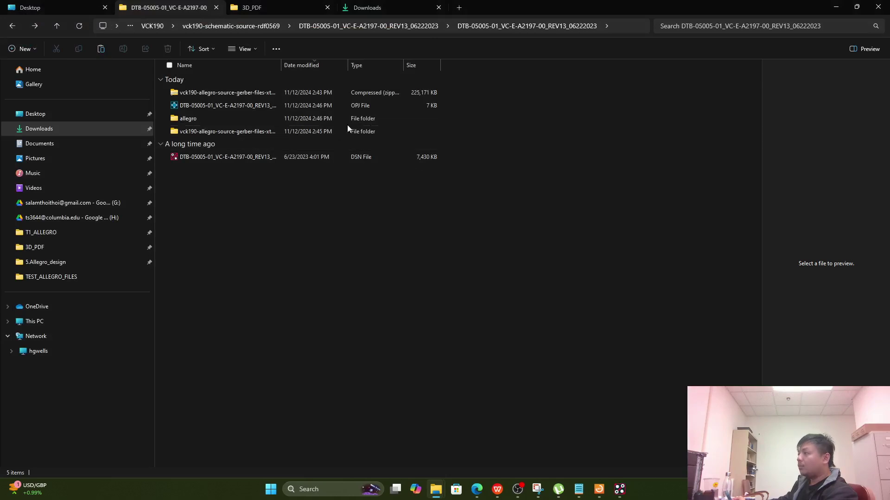
pyautogui.doubleClick(233, 109)
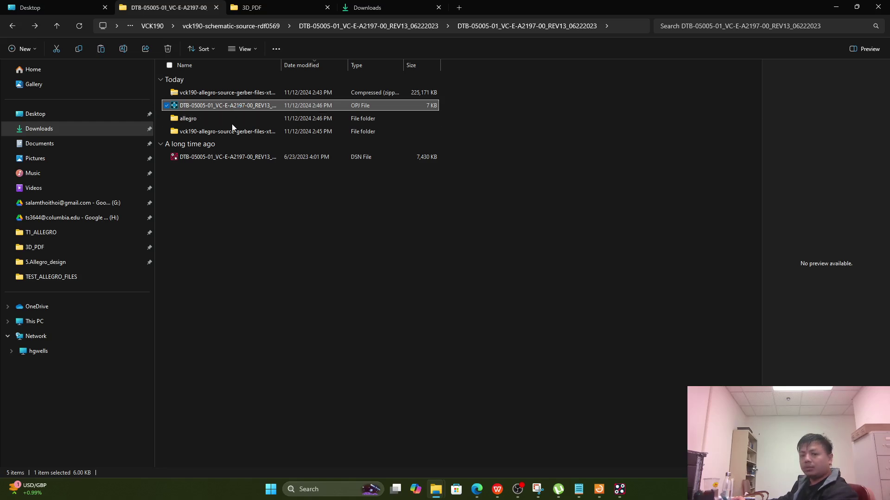
pyautogui.click(249, 212)
pyautogui.click(210, 105)
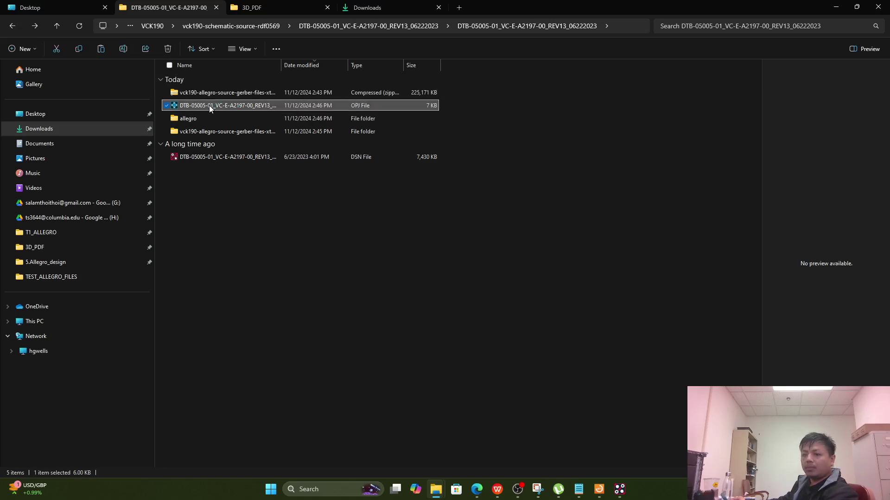
pyautogui.click(258, 249)
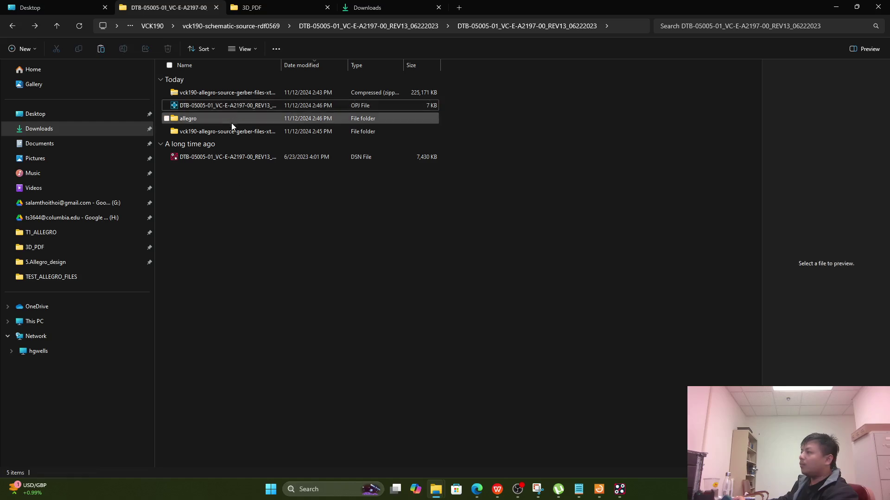
pyautogui.click(223, 106)
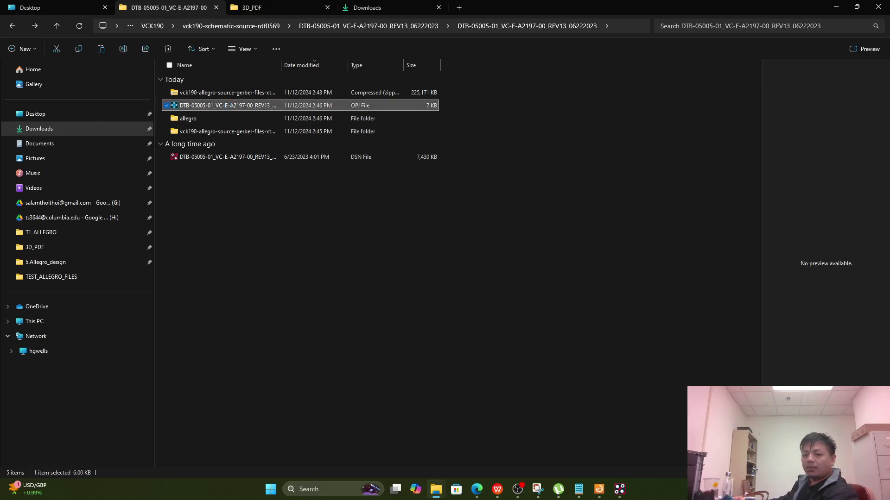
# Step: Switch to Allegro PCB Designer and close it, saving the changes to 1.brd
pyautogui.click(620, 489)
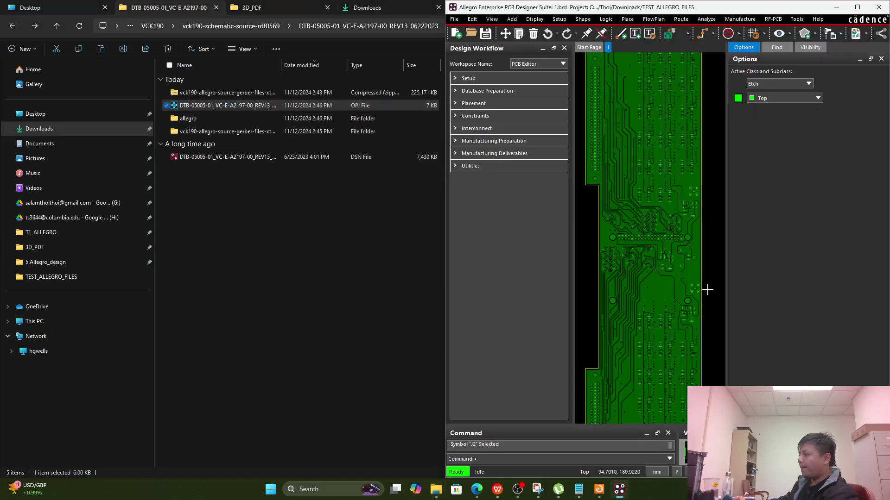
pyautogui.click(878, 7)
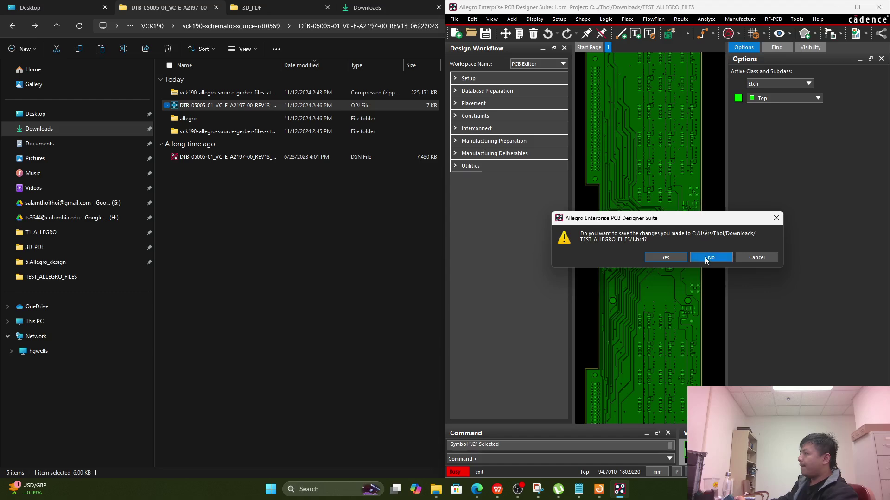
pyautogui.click(664, 257)
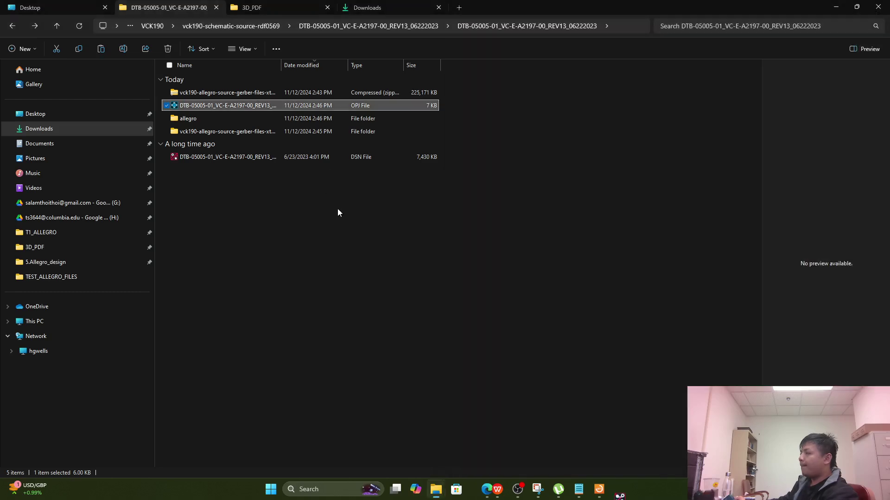
# Step: Open the BRD-05005-01_050321 board file from the allegro folder in Allegro PCB Designer
pyautogui.click(352, 216)
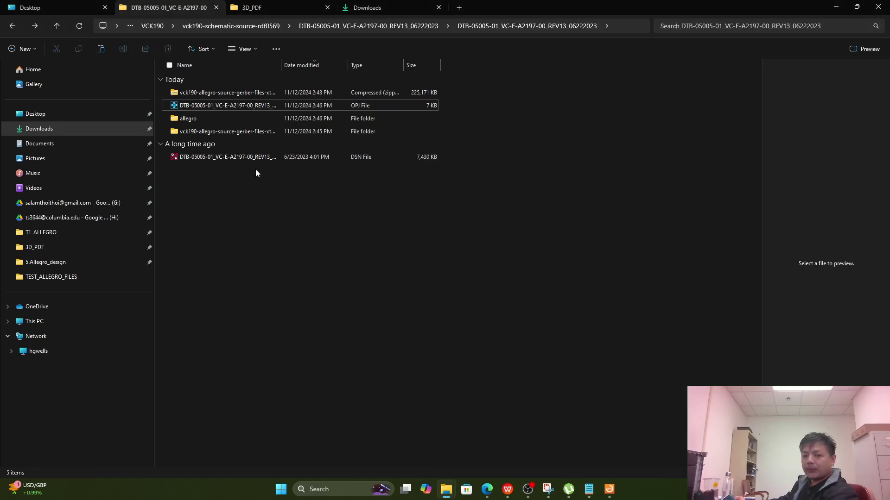
pyautogui.click(220, 106)
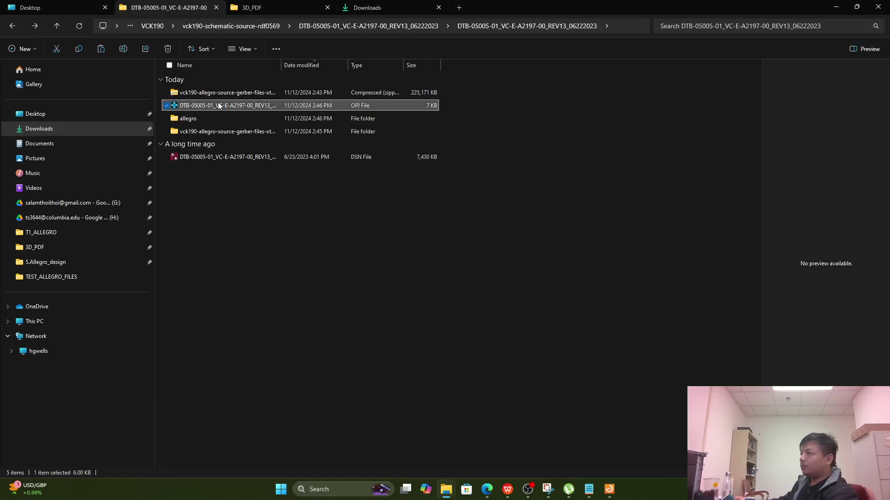
pyautogui.click(537, 90)
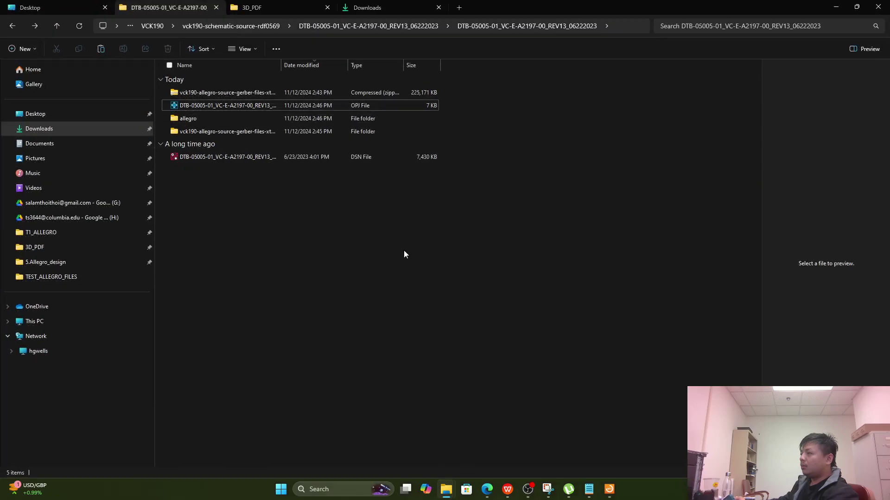
pyautogui.doubleClick(202, 119)
pyautogui.click(214, 97)
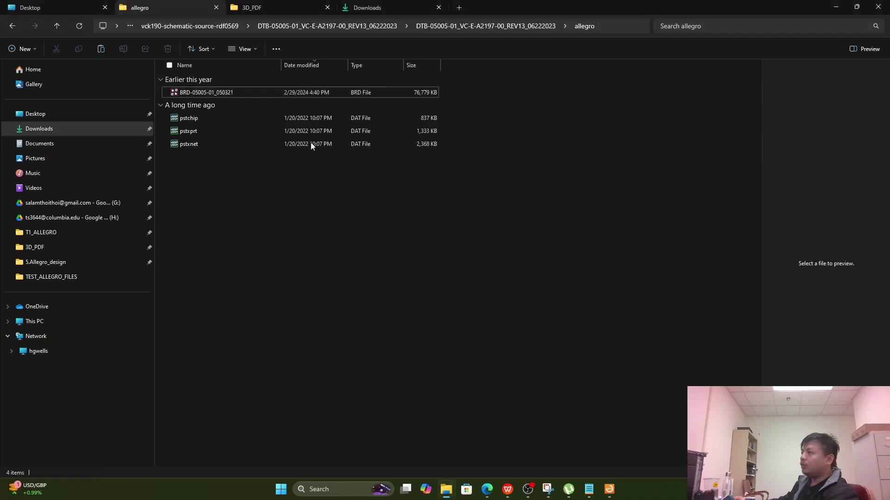
# Step: Return to the inner DTB-05005-01_VC-E-A2197-00_REV13_06222023 folder through VCK190 and vck190-schematic-source-rdf0569, and select its OPJ project file
pyautogui.click(449, 26)
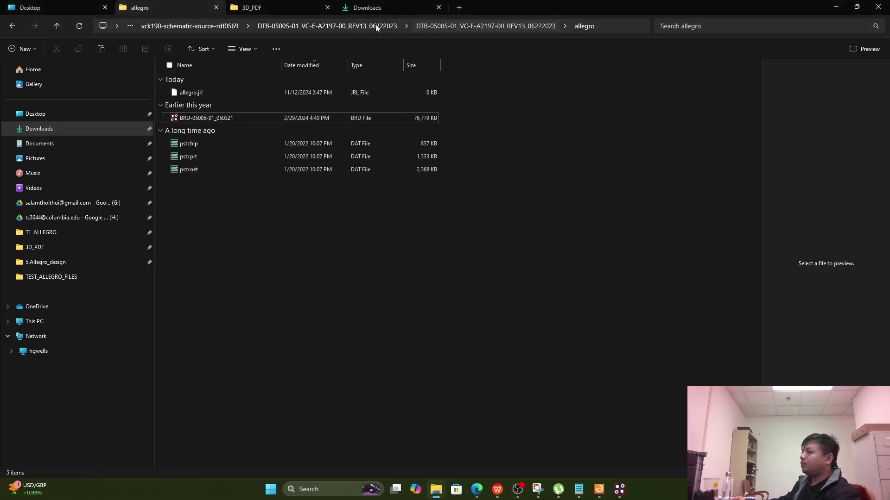
pyautogui.click(346, 25)
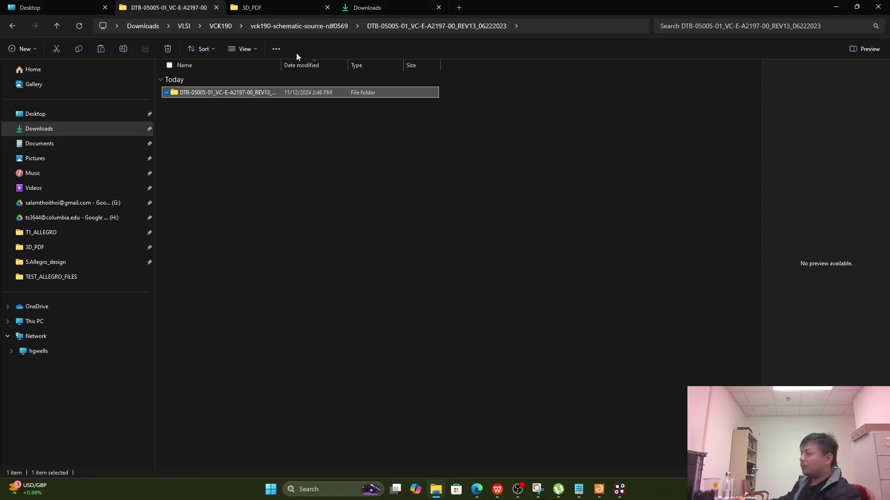
pyautogui.click(222, 27)
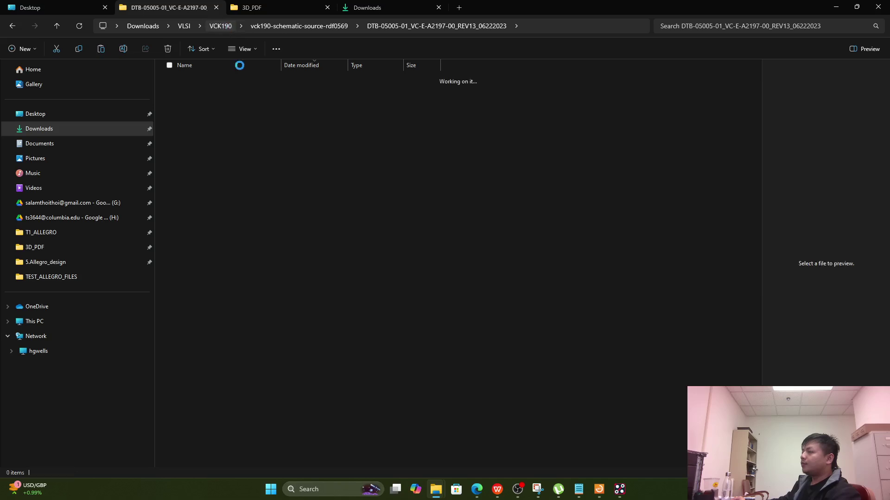
pyautogui.doubleClick(202, 104)
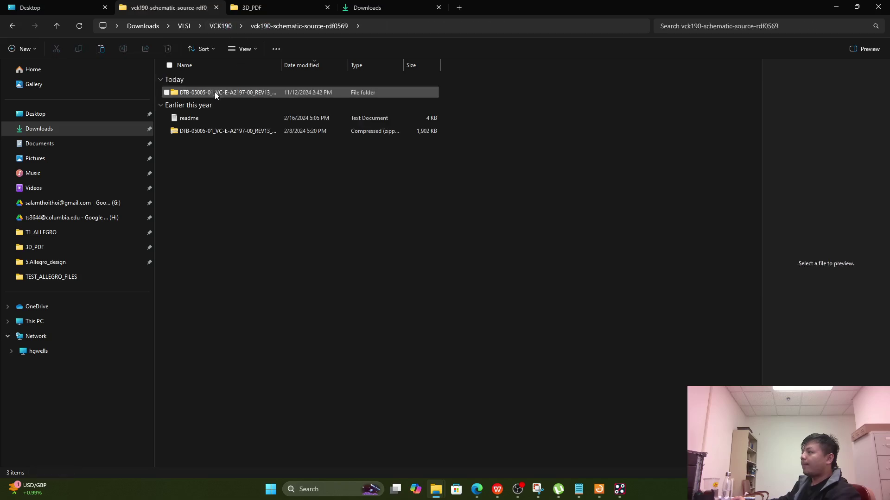
pyautogui.doubleClick(215, 92)
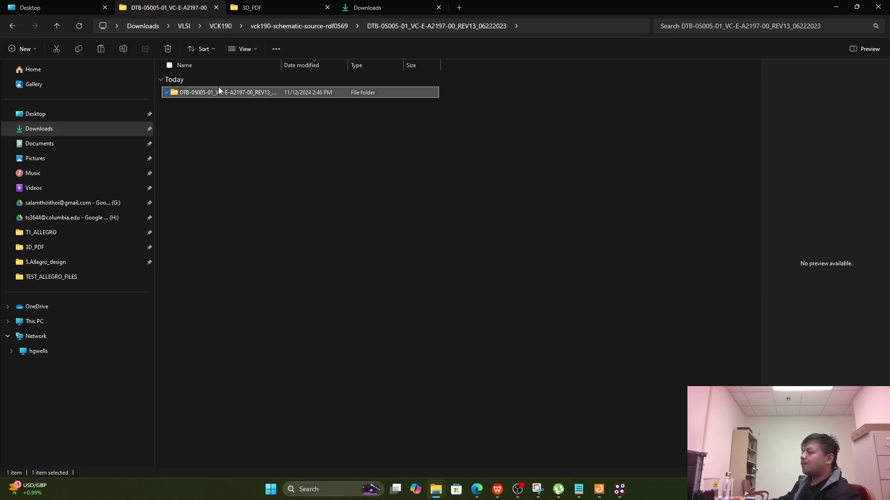
pyautogui.doubleClick(217, 93)
pyautogui.doubleClick(219, 92)
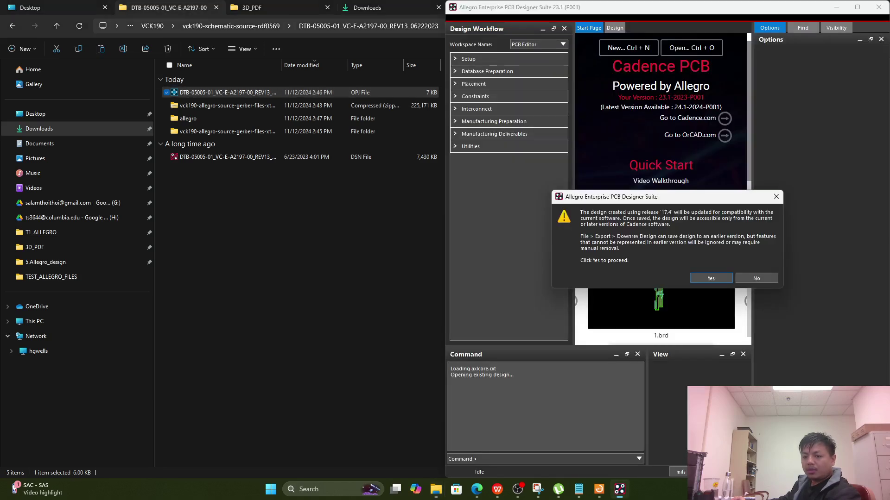
# Step: Accept updating the release 17.4 board design for the current Allegro version and maximize the Allegro window
pyautogui.click(708, 277)
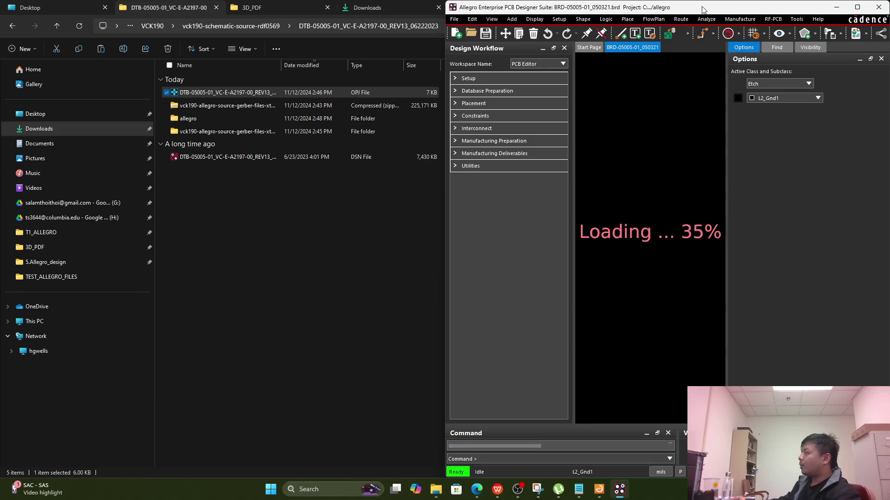
pyautogui.moveTo(702, 10); pyautogui.dragTo(641, 2)
# Step: Hide the Top, L3_Sig1, L5_Sig2, L12_Sig4, L14_Sig5, L16_Sig6 and Bottom layers to isolate the routing on L7_Sig3
pyautogui.scroll(5, 450, 87)
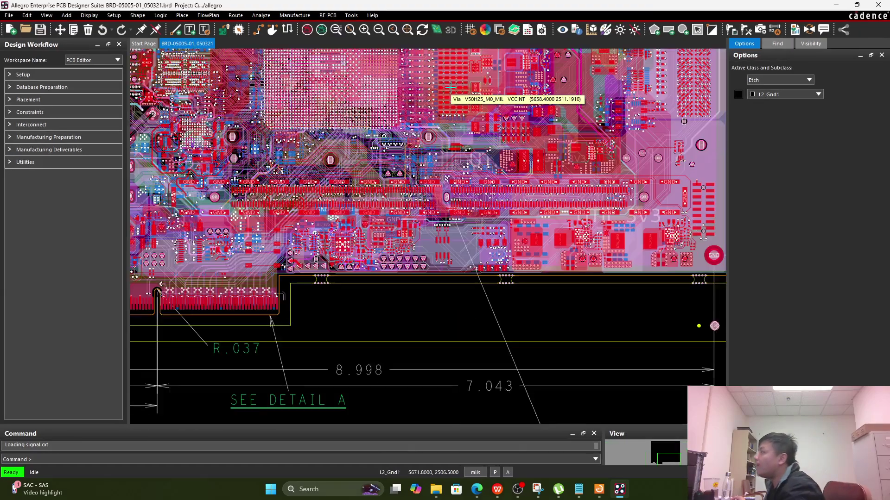
pyautogui.scroll(-5, 451, 87)
pyautogui.moveTo(451, 86); pyautogui.dragTo(517, 178, button='middle')
pyautogui.scroll(4, 425, 99)
pyautogui.scroll(-2, 430, 151)
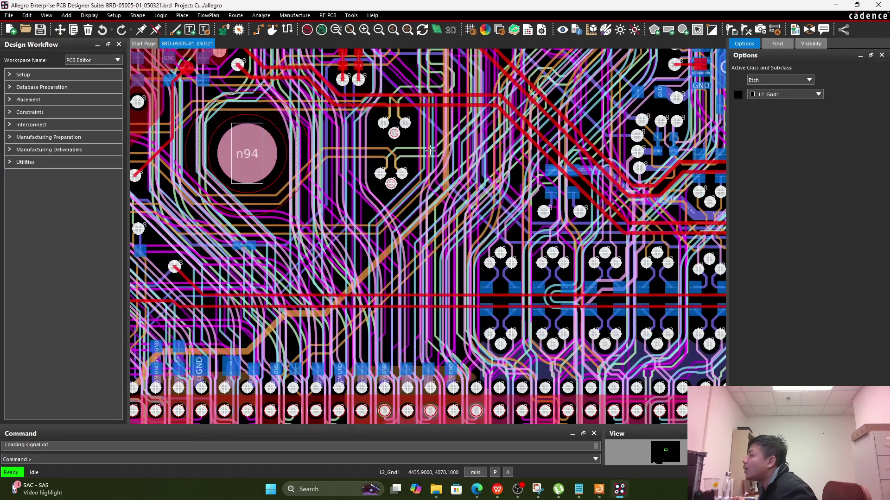
pyautogui.scroll(-2, 435, 153)
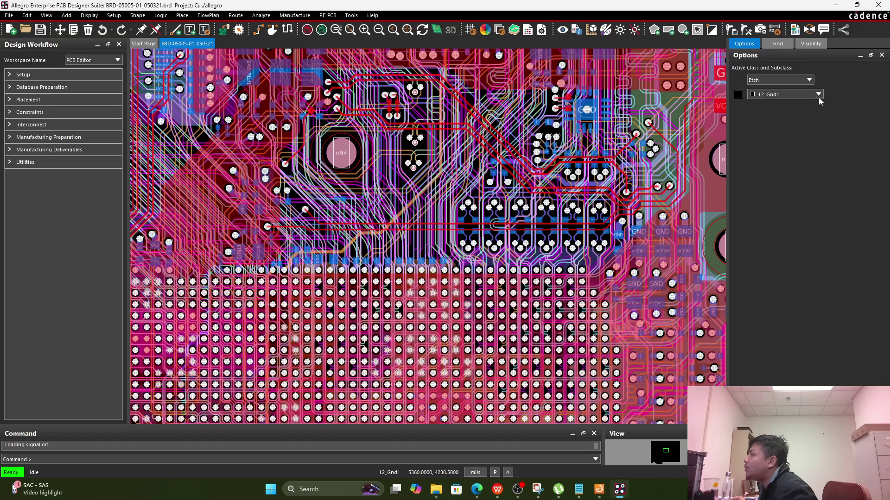
pyautogui.click(810, 43)
pyautogui.click(834, 152)
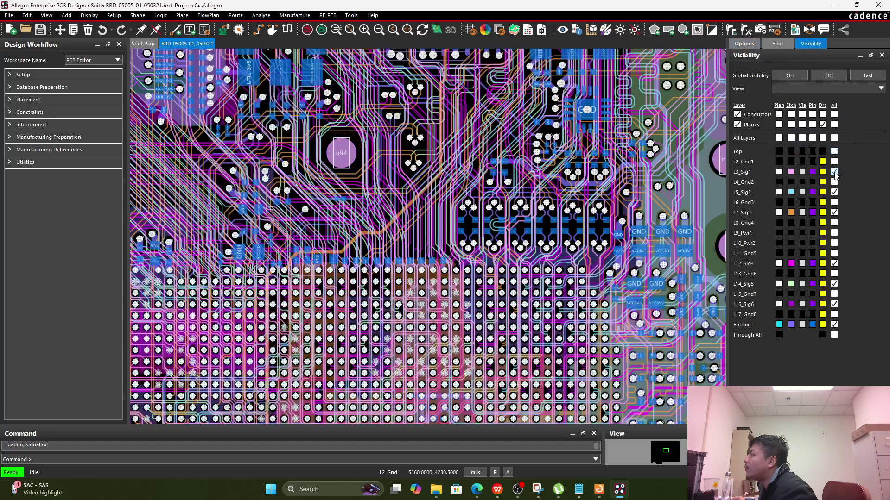
pyautogui.click(834, 172)
pyautogui.click(834, 193)
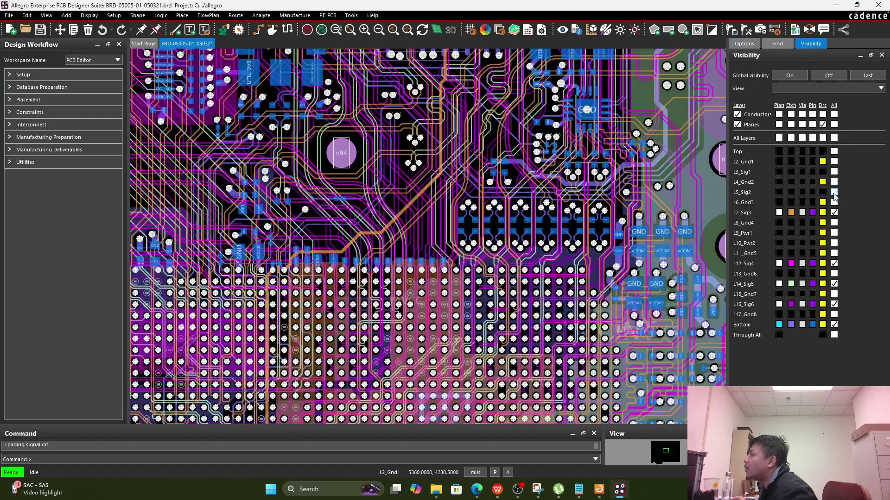
pyautogui.click(834, 284)
pyautogui.click(835, 304)
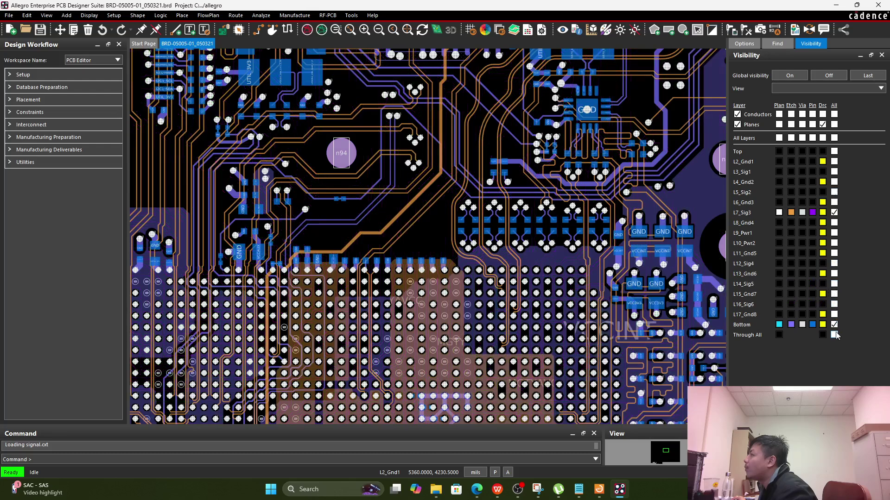
pyautogui.click(834, 325)
pyautogui.scroll(-2, 600, 214)
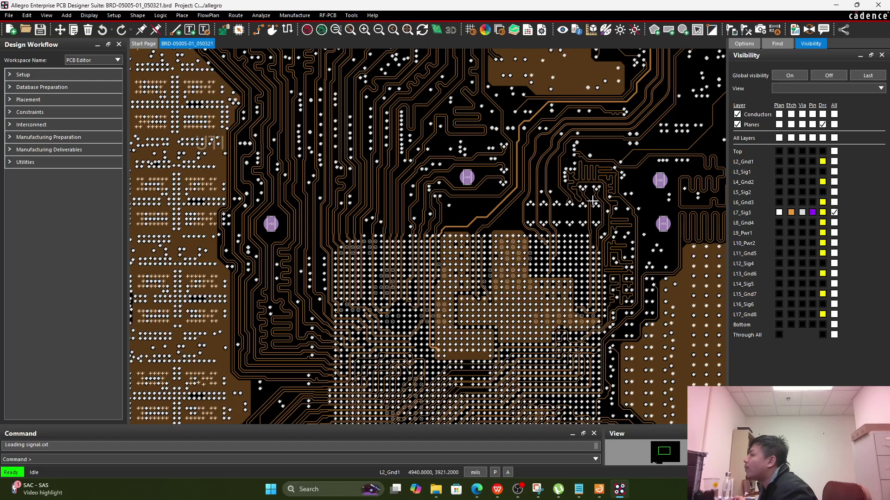
pyautogui.scroll(2, 510, 152)
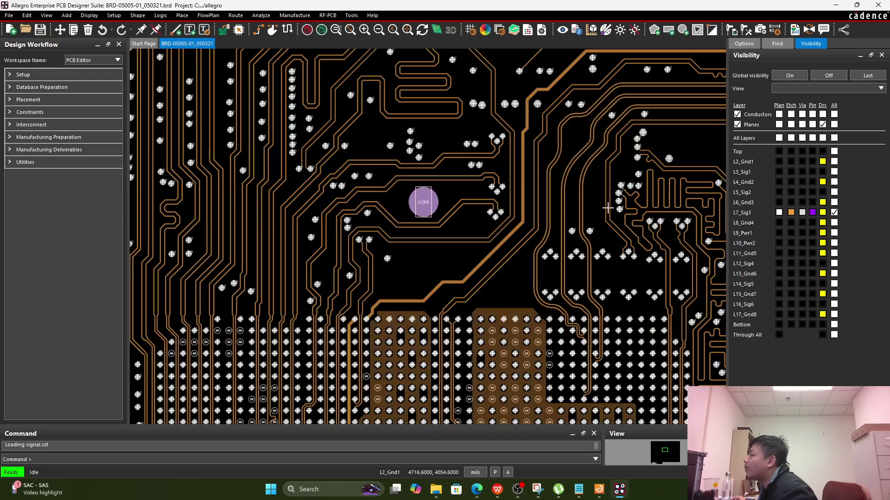
pyautogui.scroll(2, 608, 208)
# Step: Tile the Allegro window beside File Explorer, and try opening the DTB-05005-01_VC-E-A2197-00 DSN design and OPJ project files from the folder
pyautogui.press('super+Right')
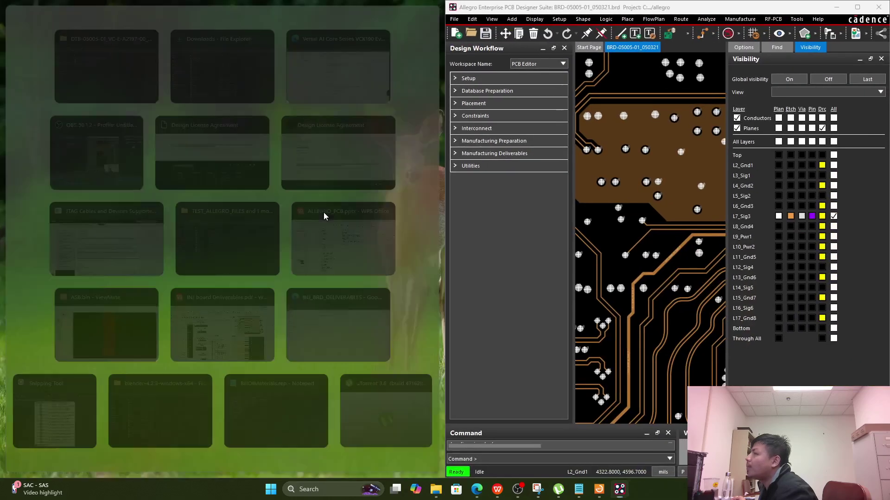
pyautogui.click(324, 215)
pyautogui.hotkey('alt', 'Tab')
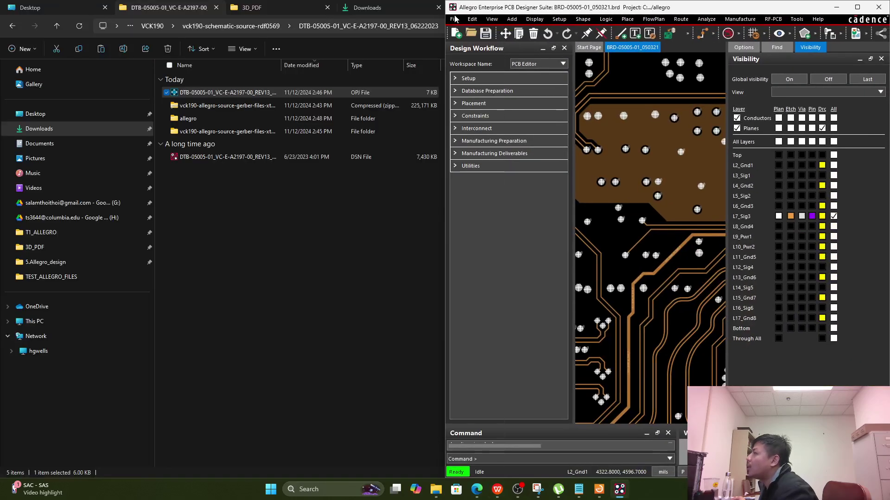
pyautogui.doubleClick(227, 157)
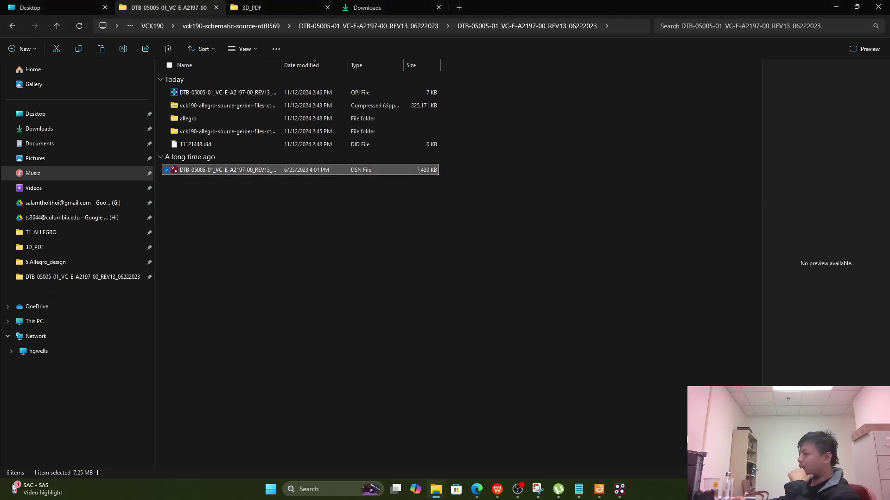
pyautogui.click(219, 95)
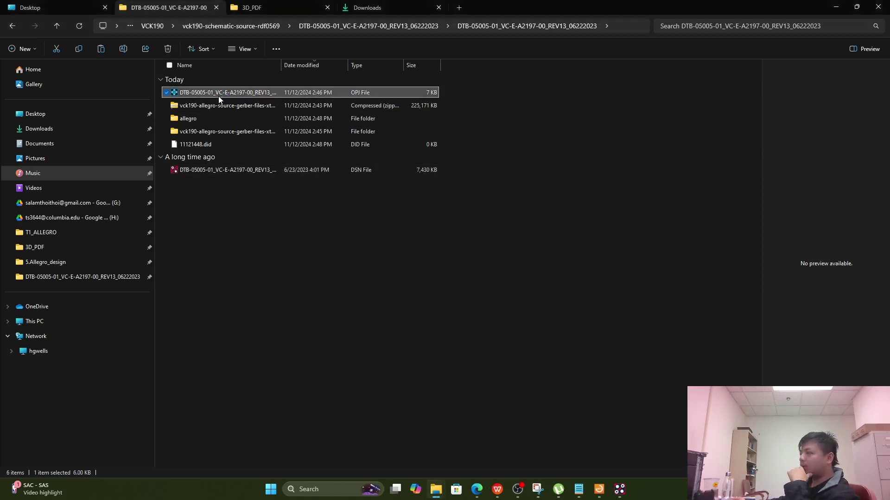
pyautogui.click(171, 334)
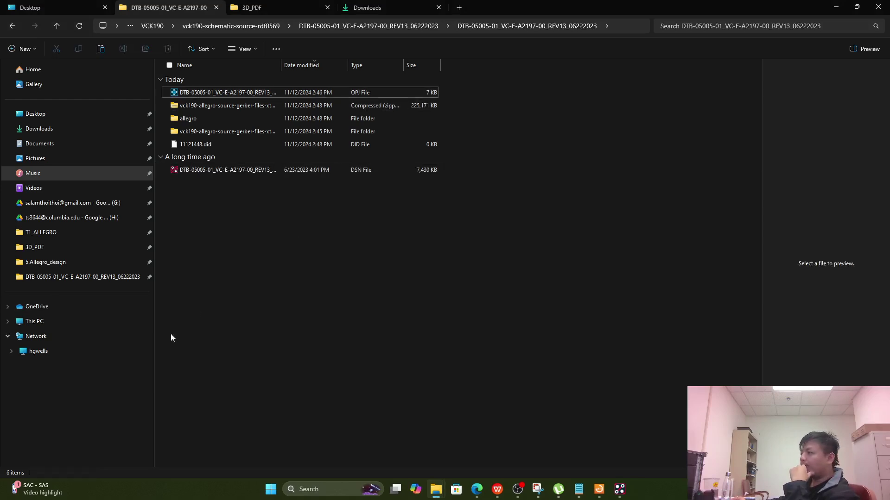
# Step: Find and launch OrCAD X Presto 2023 with the OrCAD X Presto Standard product, and reselect the OPJ file in File Explorer
pyautogui.click(270, 491)
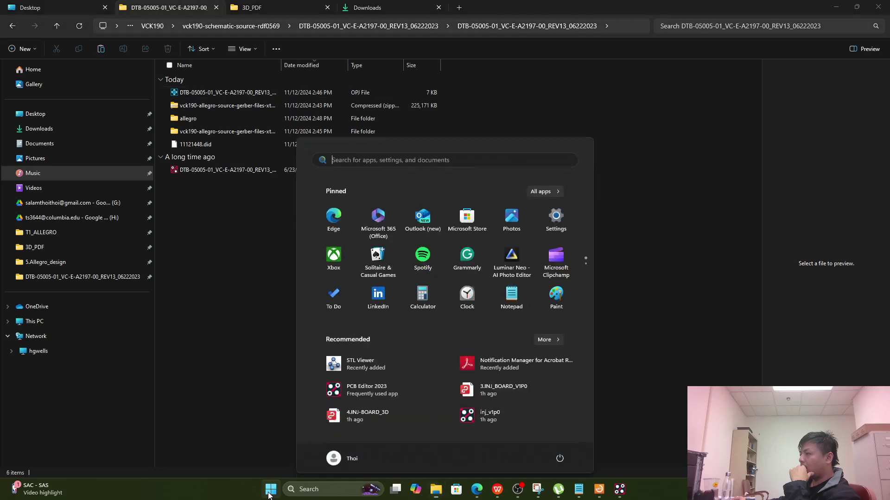
pyautogui.click(438, 160)
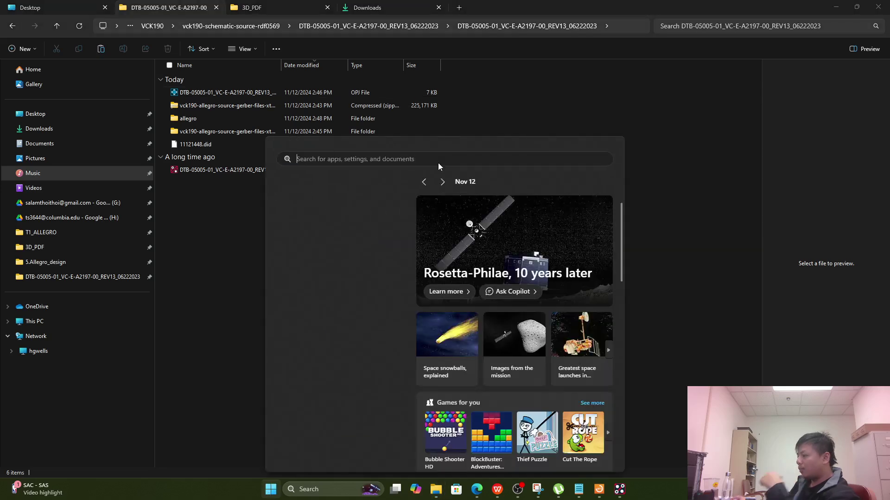
pyautogui.write('OR')
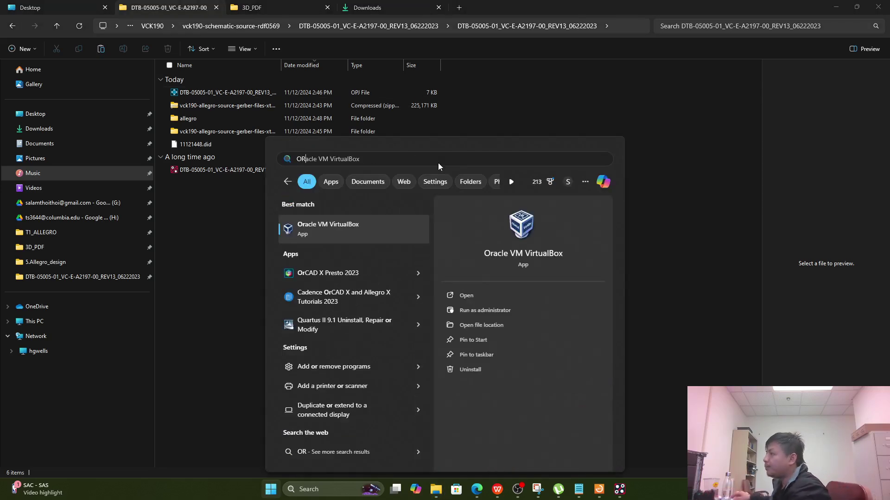
pyautogui.write('CAD X Presto 2023')
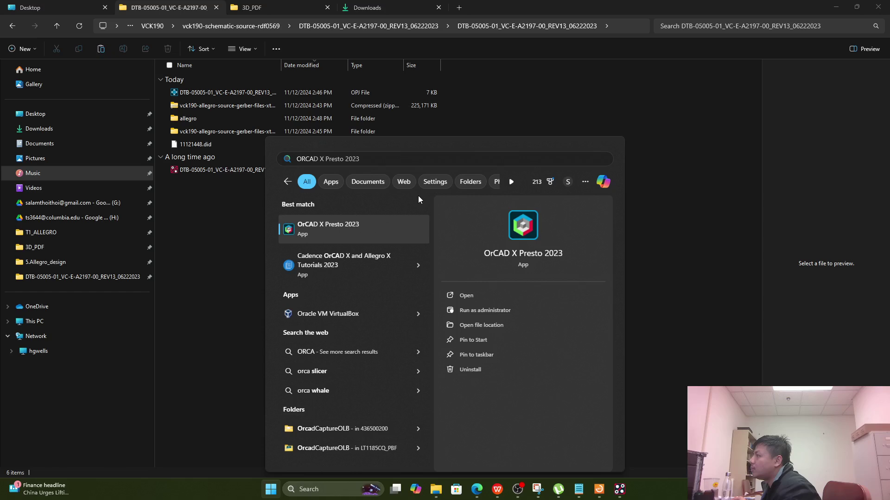
pyautogui.click(366, 237)
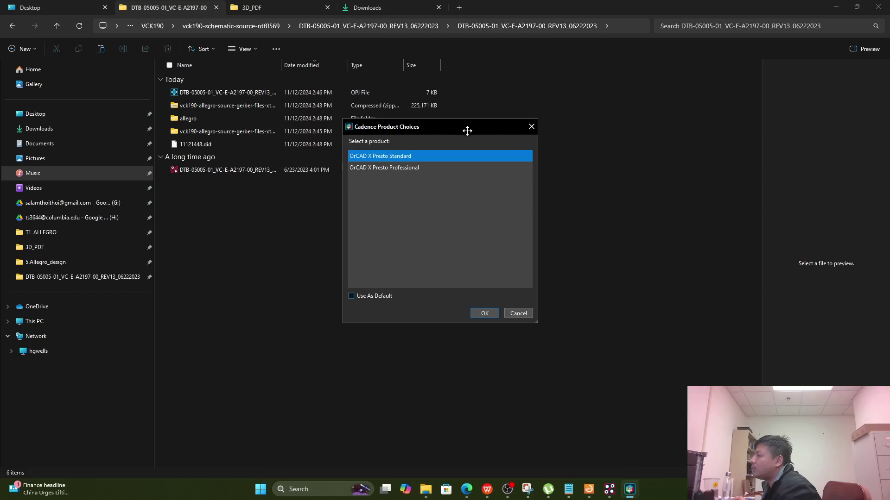
pyautogui.click(484, 315)
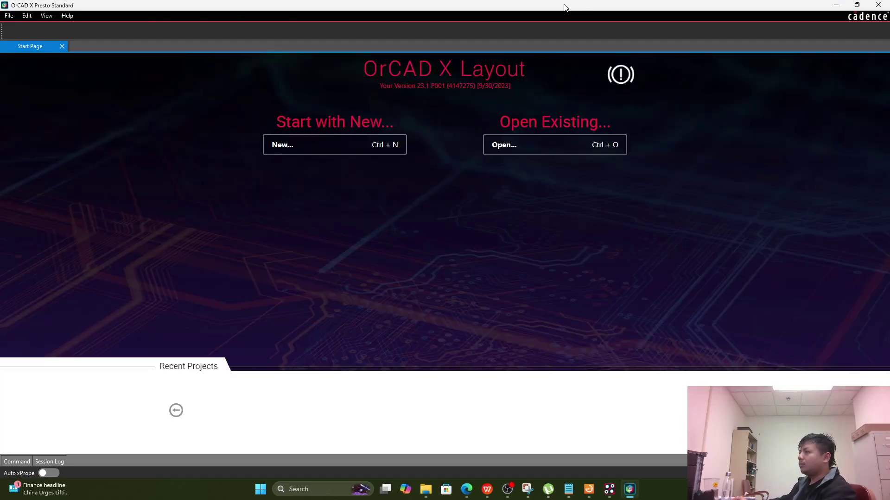
pyautogui.moveTo(565, 8); pyautogui.dragTo(0, 215)
pyautogui.click(215, 93)
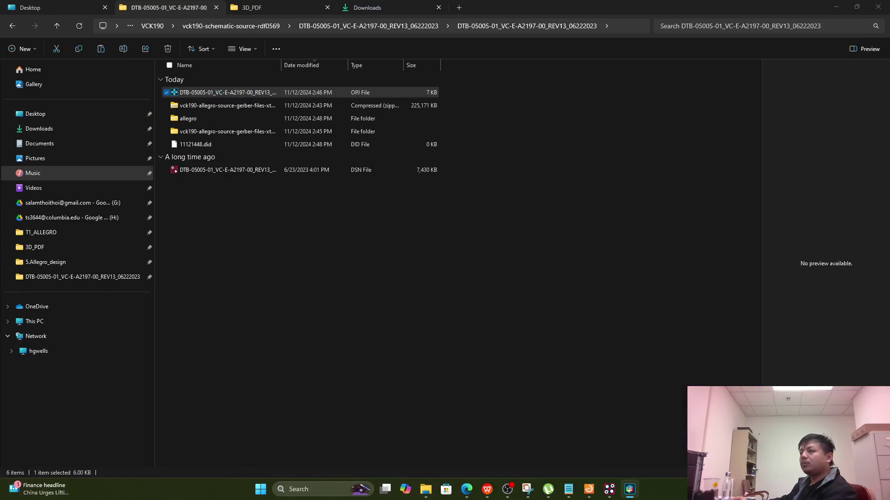
# Step: Search Windows for CIS and launch Capture CIS 2023
pyautogui.click(260, 490)
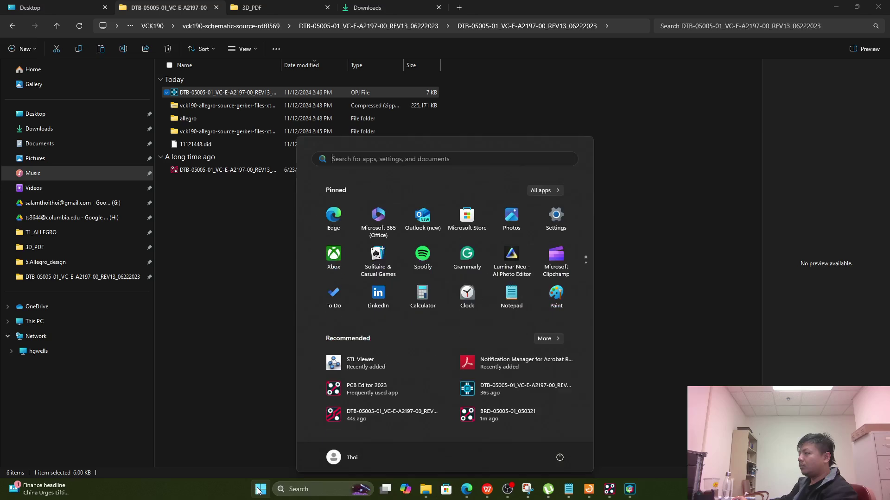
pyautogui.write('CIS')
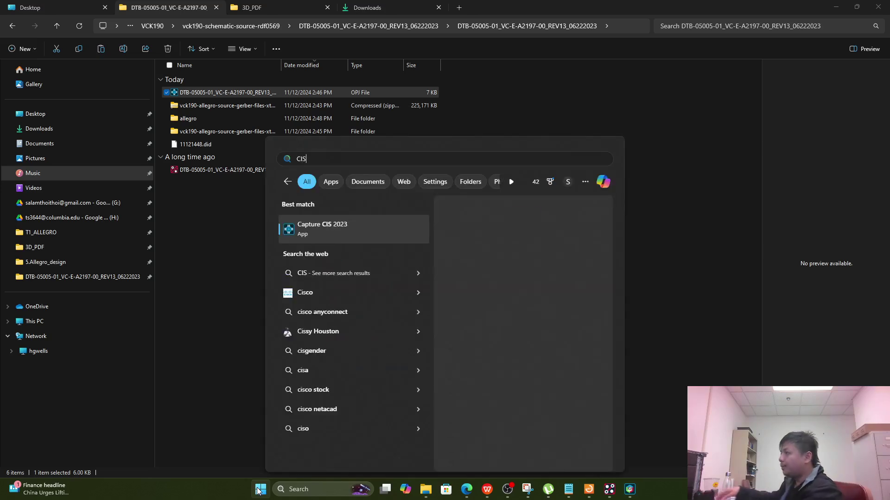
pyautogui.click(340, 227)
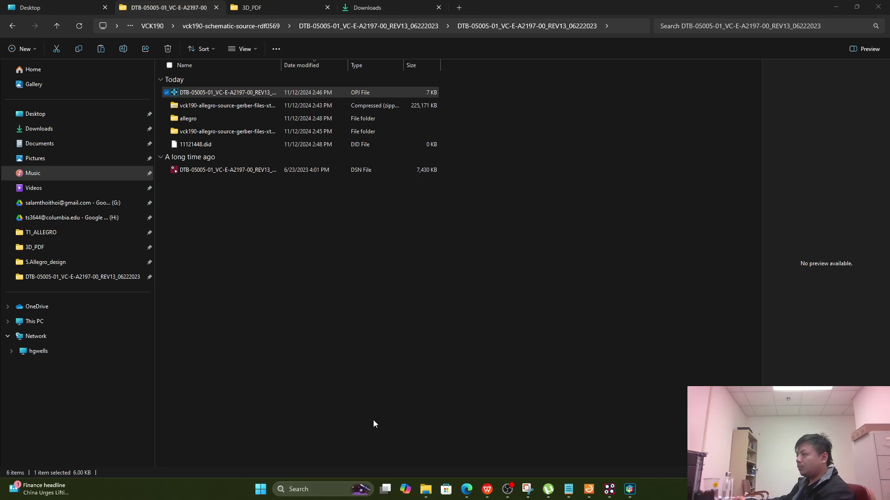
pyautogui.click(260, 488)
pyautogui.write('CIS')
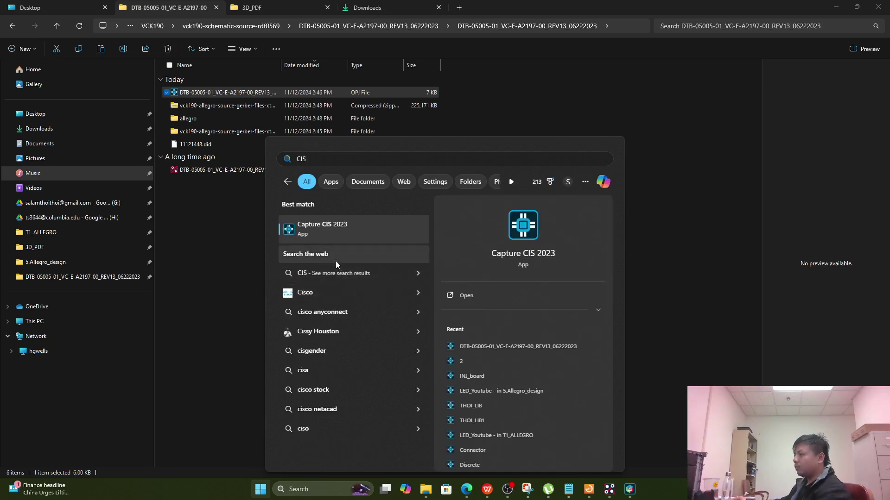
pyautogui.click(327, 230)
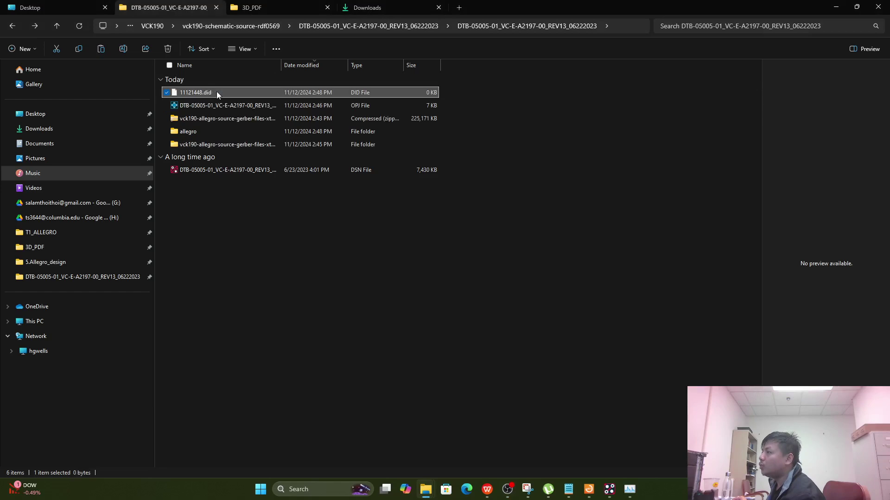
# Step: Delete the 11121448.did file together with the DTB-05005-01_VC-E-A2197-00 OPJ and DSN files from the inner schematic folder
pyautogui.keyDown('ctrl'); pyautogui.click(218, 104); pyautogui.keyUp('ctrl')
pyautogui.keyDown('ctrl'); pyautogui.click(213, 171); pyautogui.keyUp('ctrl')
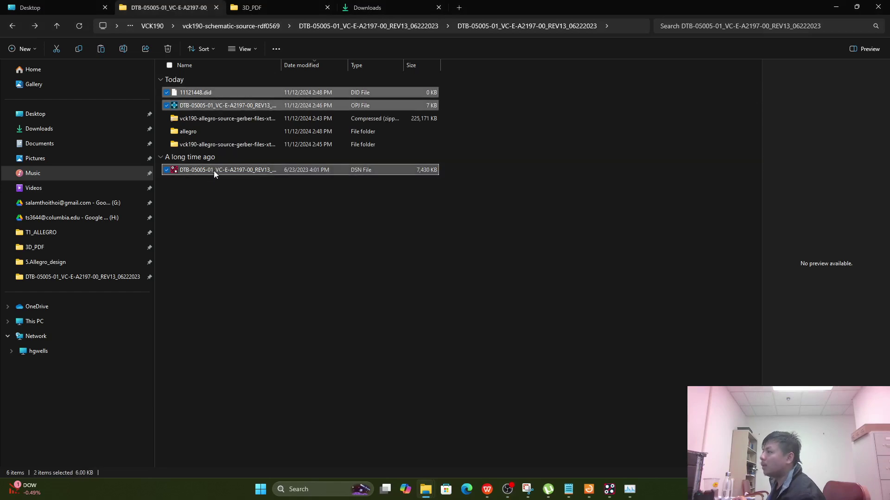
pyautogui.press('Delete')
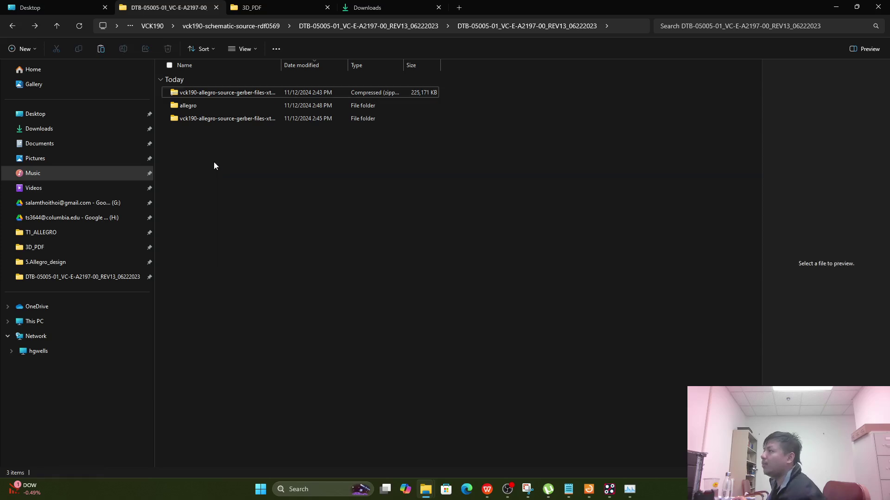
# Step: Check the contents of the allegro folder and of the extracted and zipped vck190-allegro-source-gerber-files-xtp611 folders
pyautogui.click(204, 108)
pyautogui.doubleClick(204, 107)
pyautogui.click(15, 28)
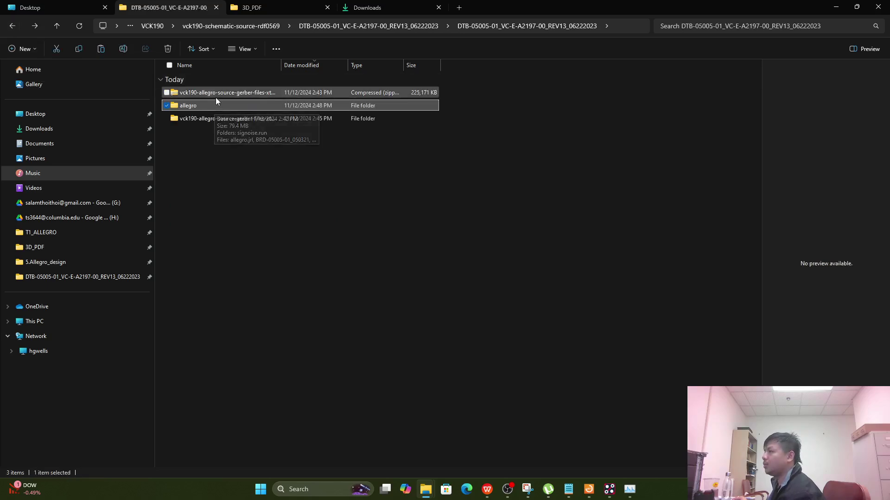
pyautogui.doubleClick(234, 117)
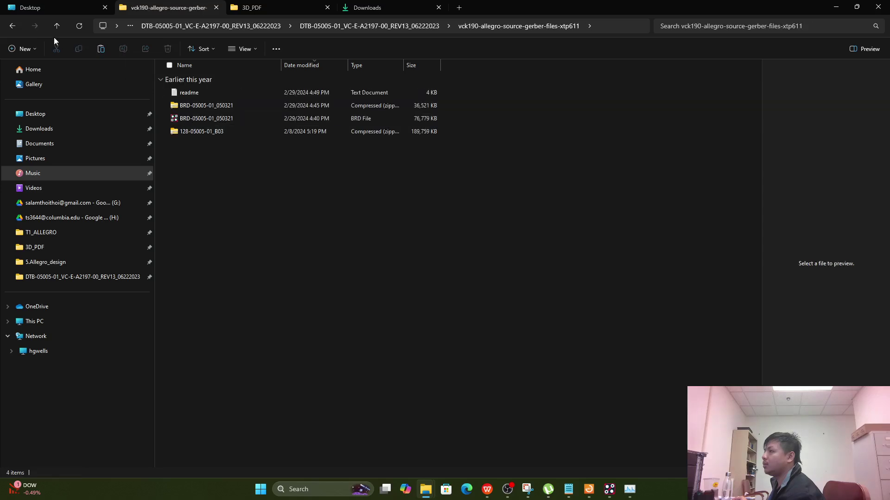
pyautogui.click(17, 26)
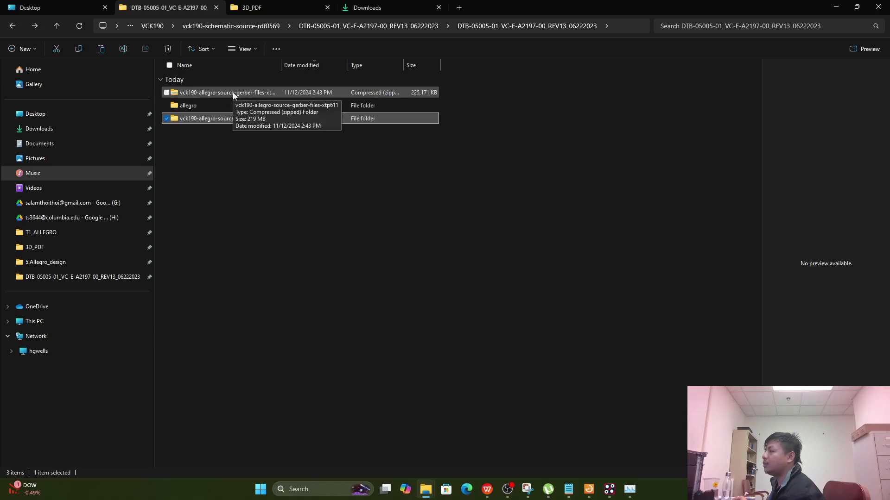
pyautogui.doubleClick(234, 93)
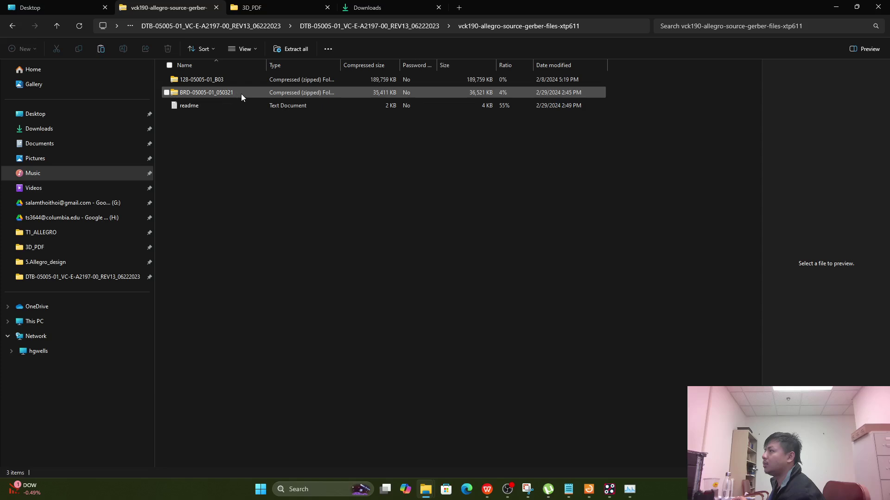
# Step: Browse from the VCK190 folder through vck190-schematic-source-rdf0569 into the inner DTB-05005-01_VC-E-A2197-00_REV13_06222023 folder and look into its allegro folder
pyautogui.click(235, 26)
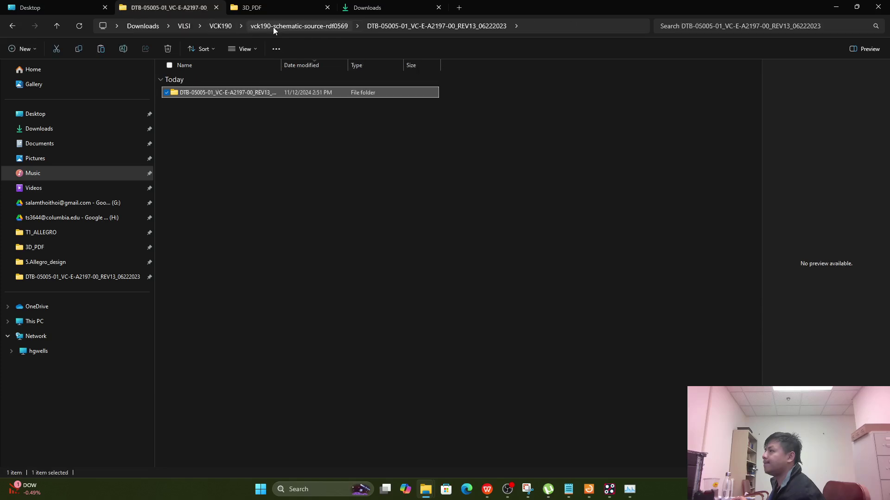
pyautogui.click(221, 26)
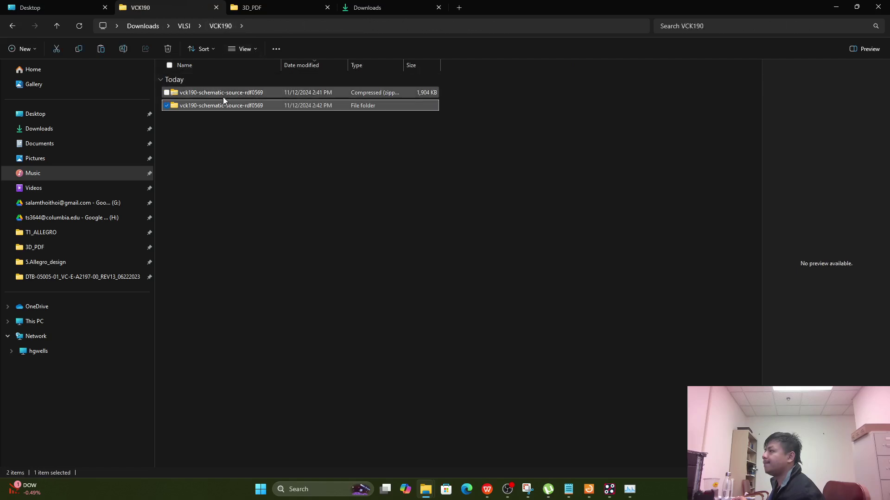
pyautogui.doubleClick(229, 105)
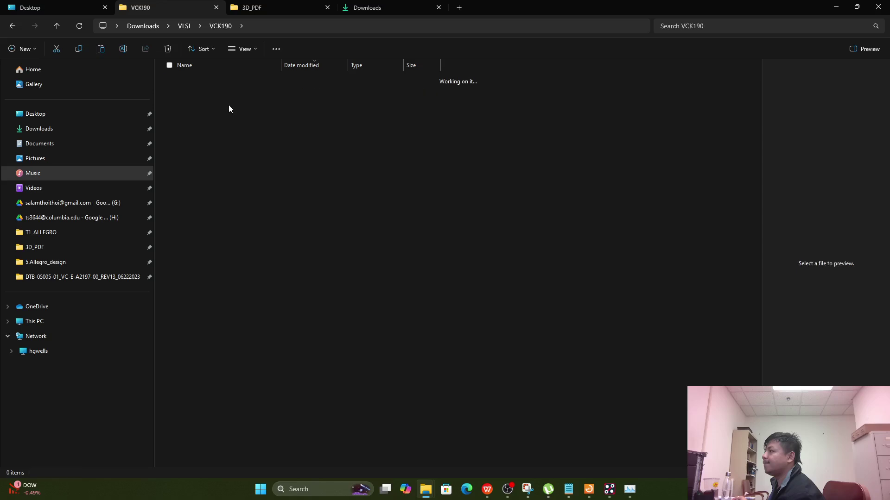
pyautogui.click(248, 93)
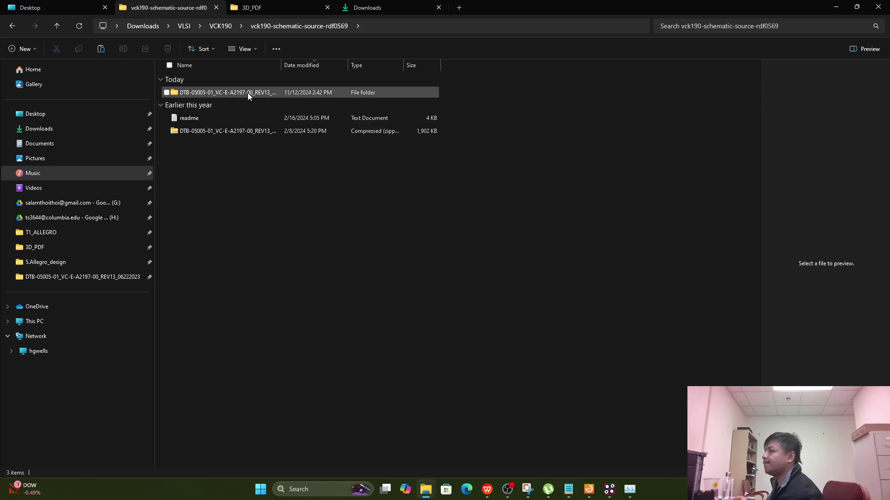
pyautogui.doubleClick(247, 93)
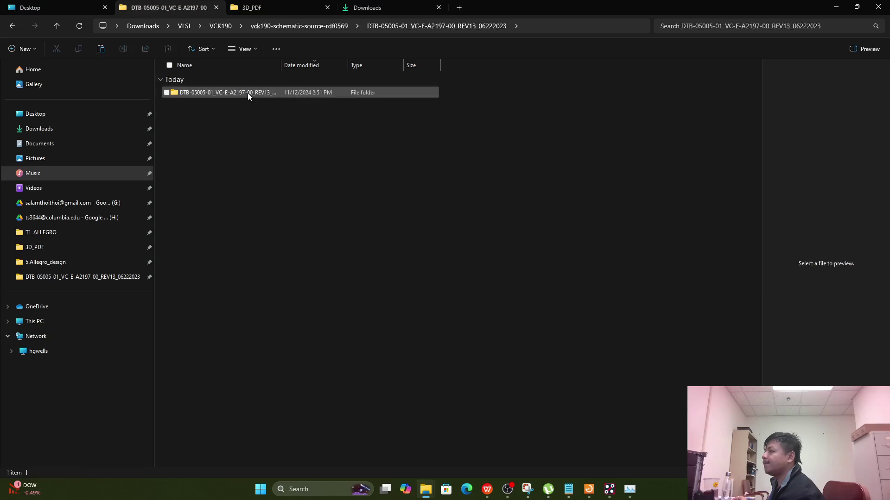
pyautogui.doubleClick(247, 93)
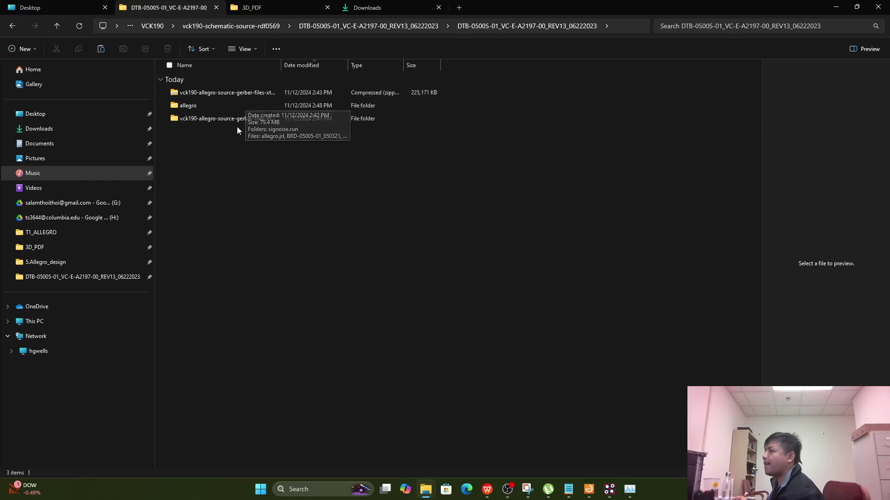
pyautogui.doubleClick(207, 106)
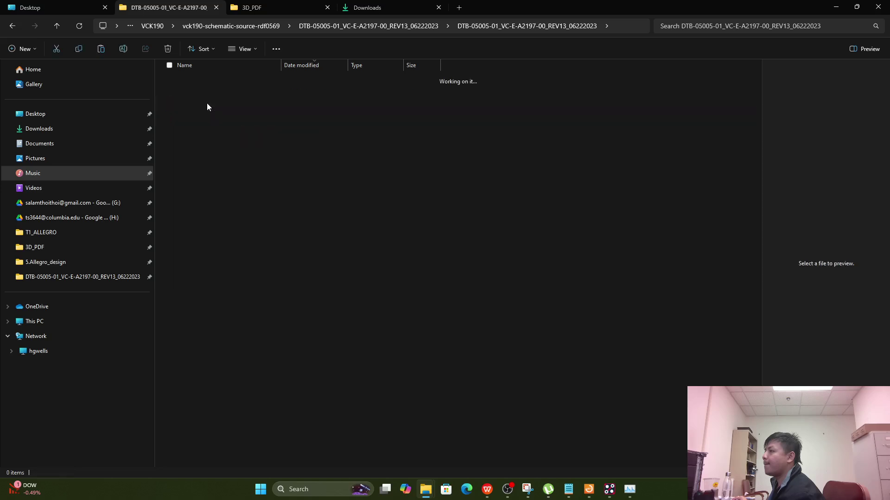
# Step: Locate the zipped DTB-05005-01 schematic archive in vck190-schematic-source-rdf0569, and recheck the inner folder with its allegro subfolder
pyautogui.click(11, 26)
pyautogui.click(11, 26)
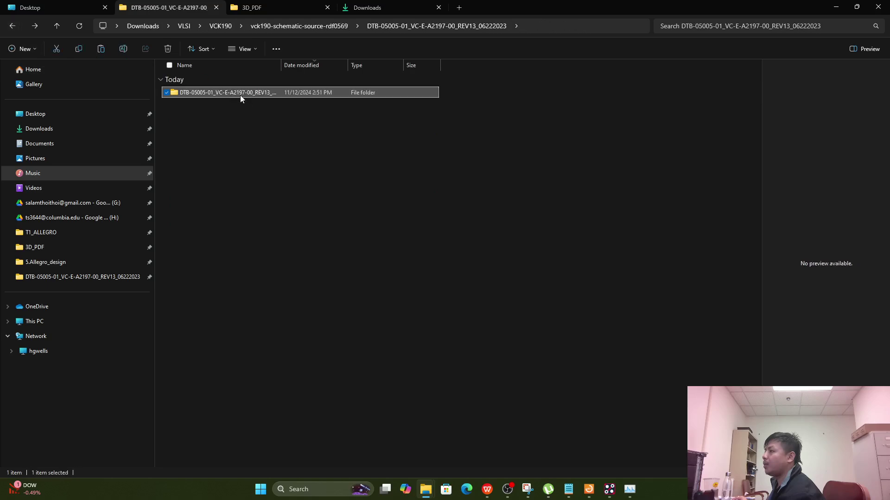
pyautogui.click(12, 26)
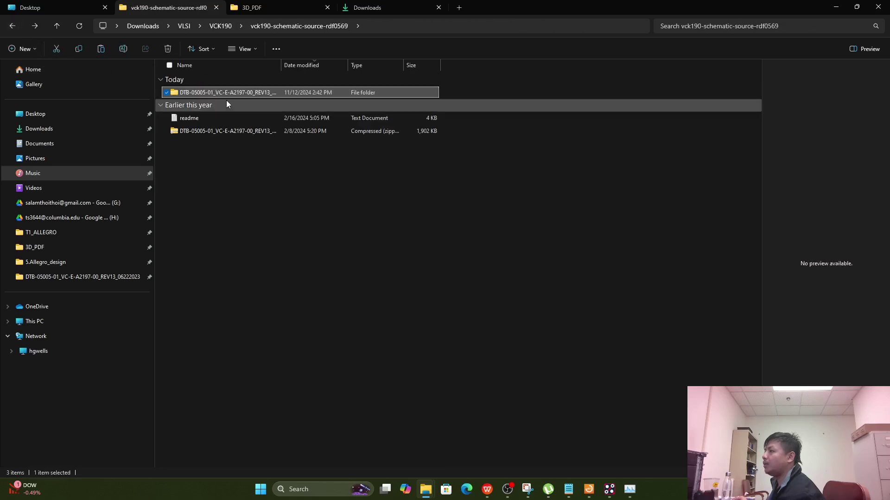
pyautogui.click(221, 129)
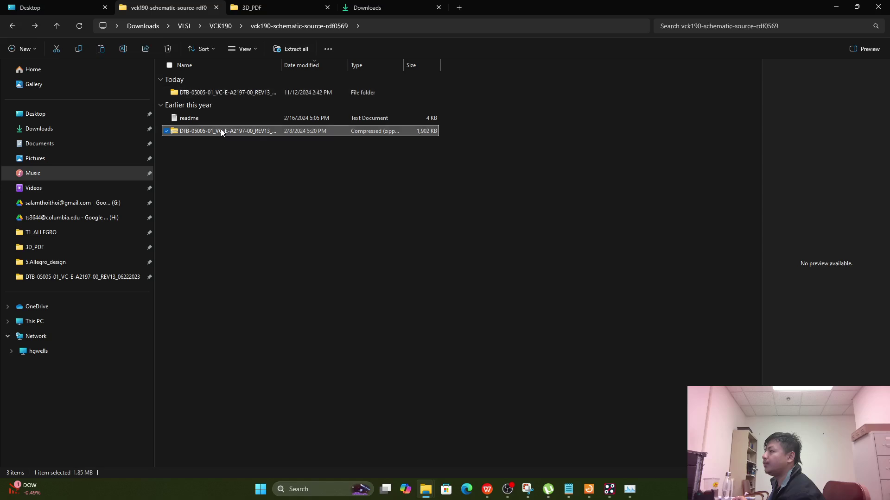
pyautogui.doubleClick(226, 93)
pyautogui.doubleClick(227, 93)
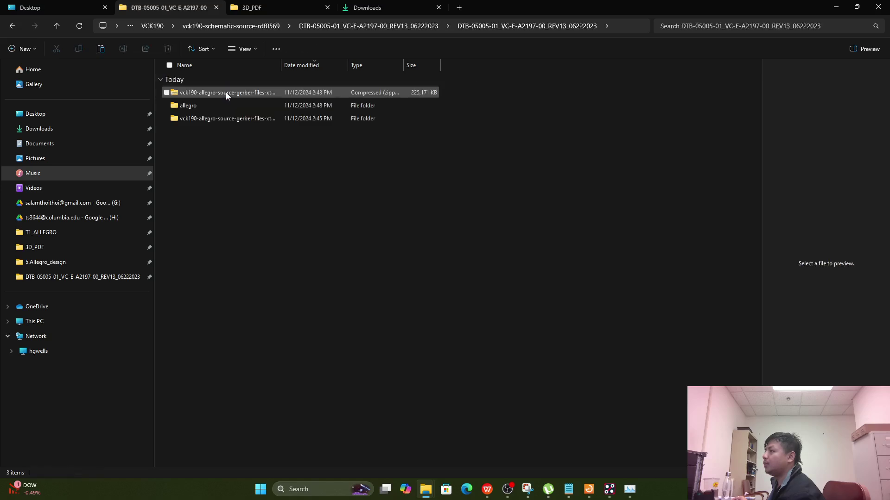
pyautogui.doubleClick(212, 107)
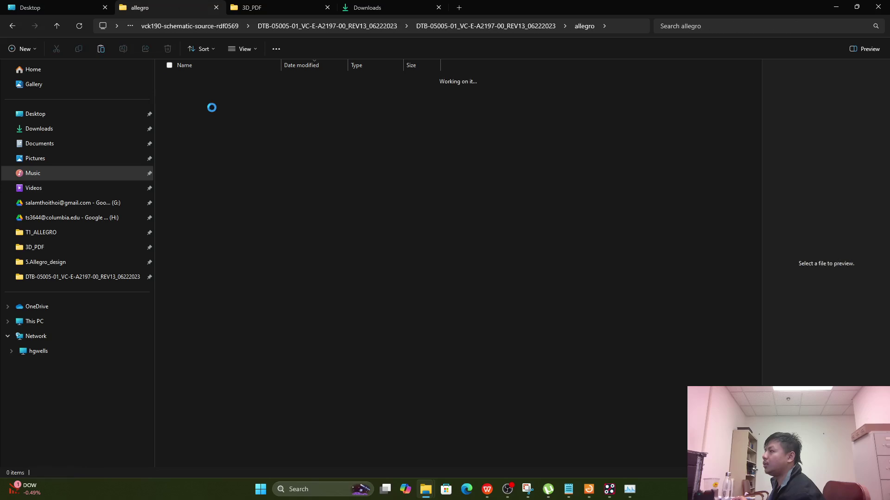
pyautogui.click(12, 27)
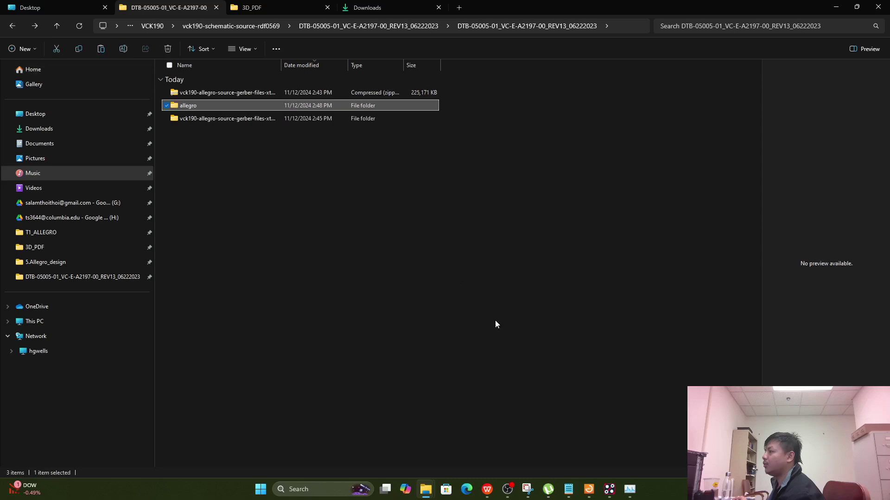
# Step: Switch to Allegro PCB Designer and close it together with the BRD-05005-01_050321 board
pyautogui.click(609, 489)
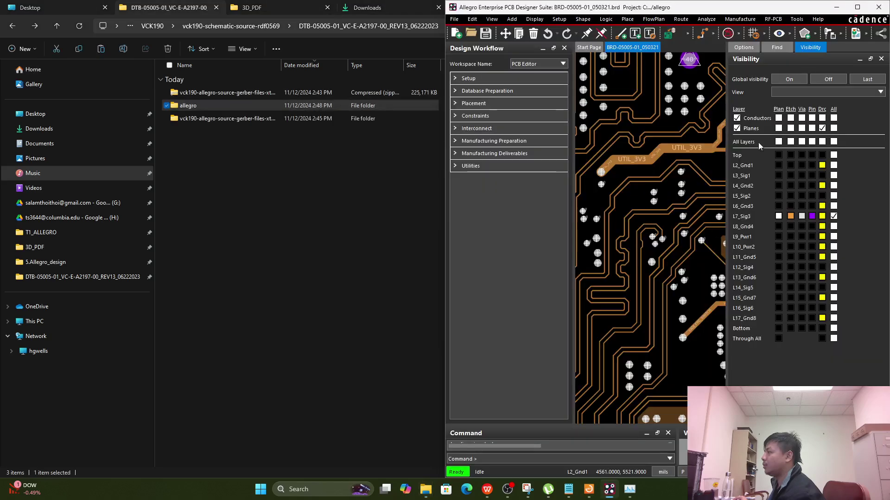
pyautogui.click(879, 9)
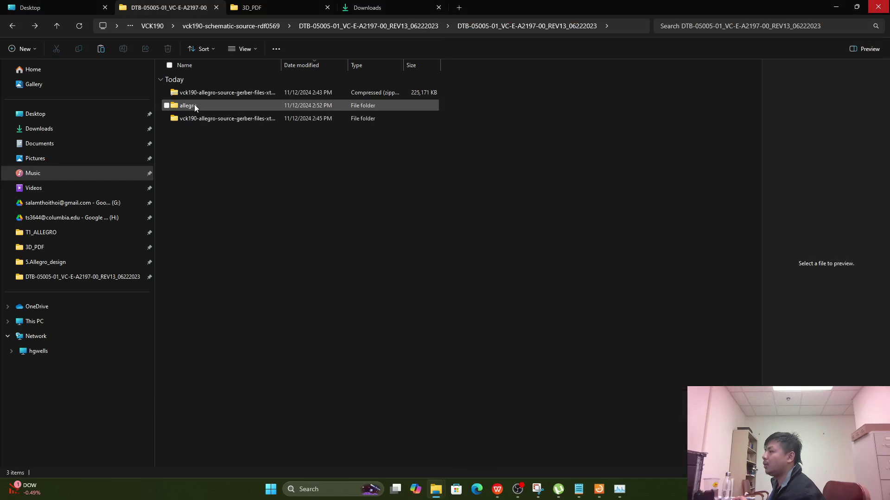
pyautogui.click(193, 104)
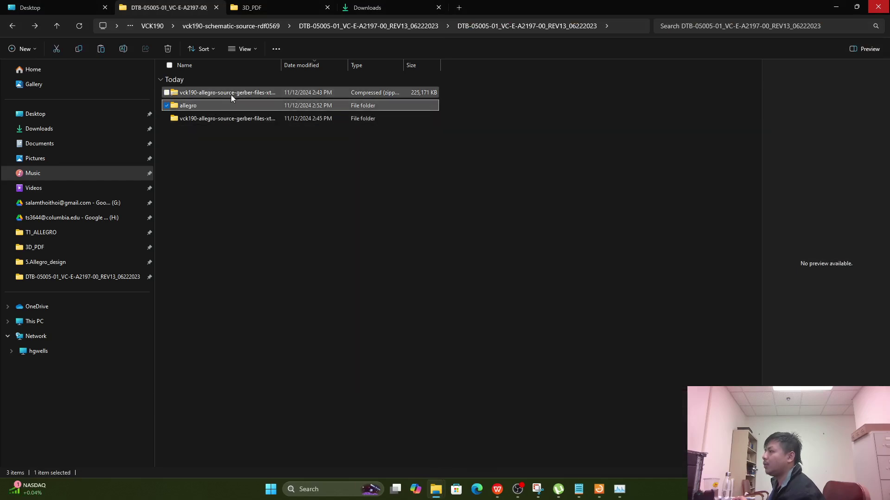
# Step: Move the vck190-allegro-source-gerber-files-xtp611 zip into vck190-schematic-source-rdf0569 and delete the extracted DTB-05005-01_VC-E-A2197-00_REV13_06222023 folder there
pyautogui.click(234, 95)
pyautogui.rightClick(235, 96)
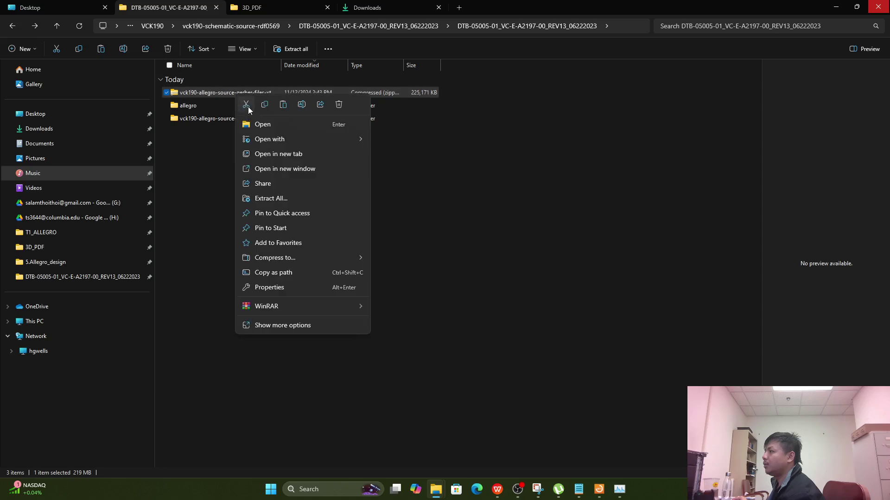
pyautogui.click(243, 103)
pyautogui.click(253, 27)
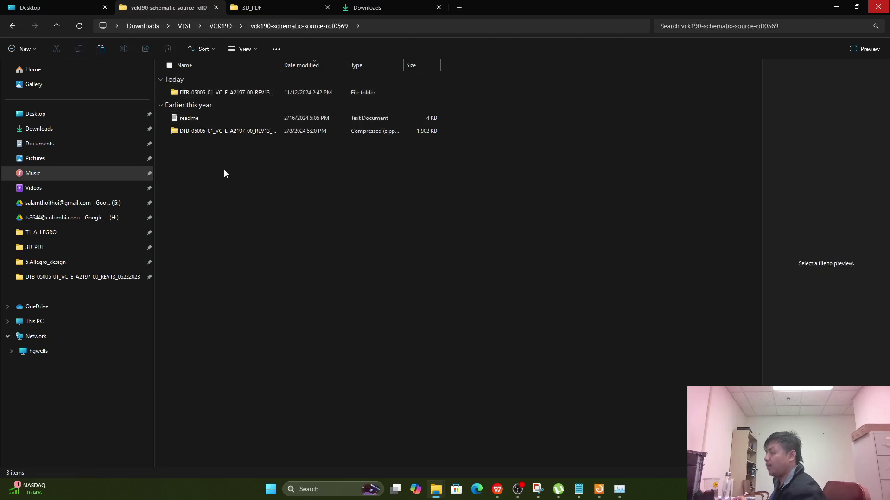
pyautogui.hotkey('ctrl', 'v')
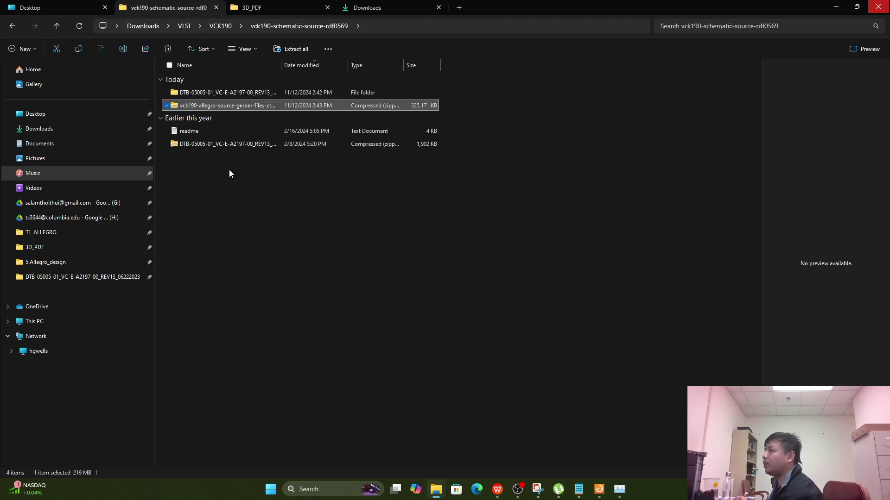
pyautogui.click(221, 95)
pyautogui.press('Delete')
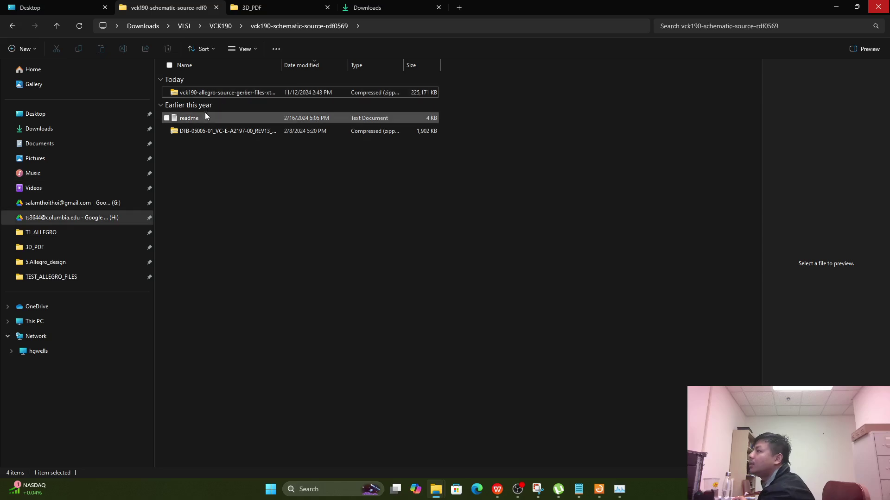
# Step: Extract the vck190-allegro-source-gerber-files-xtp611 and DTB-05005-01_VC-E-A2197-00_REV13_06222023 zips with WinRAR, each into a folder of its own name
pyautogui.rightClick(210, 92)
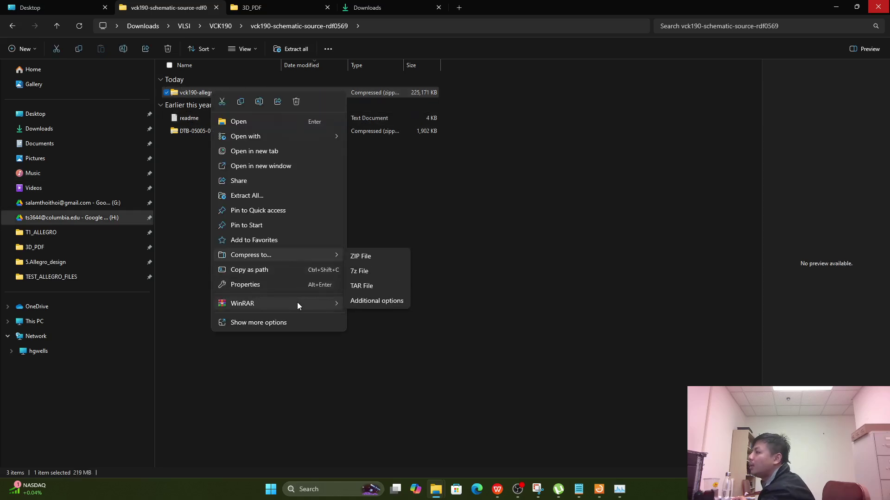
pyautogui.moveTo(296, 303)
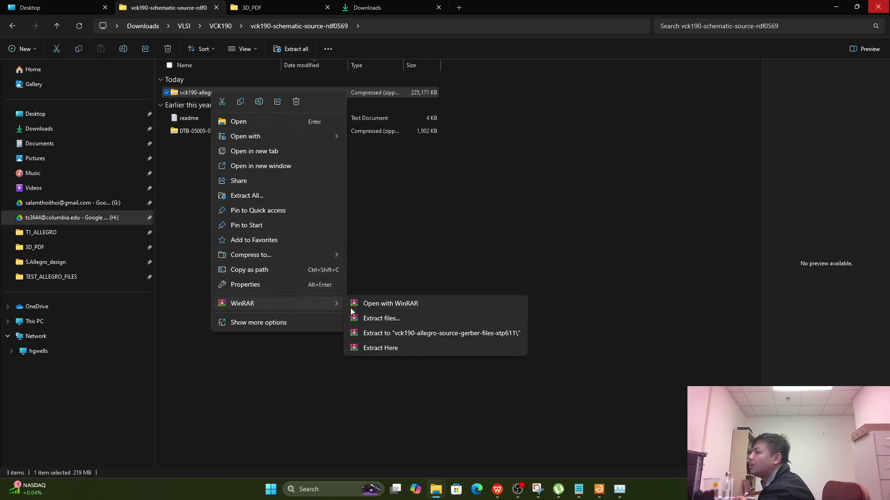
pyautogui.click(389, 334)
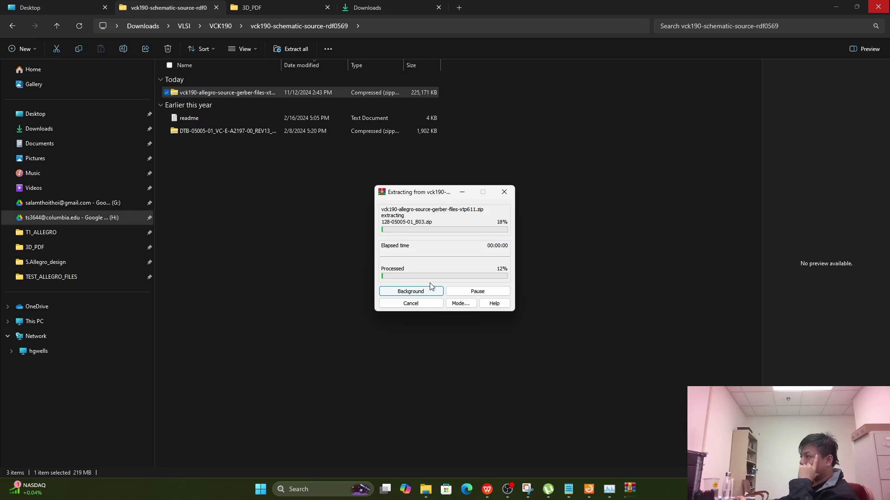
pyautogui.rightClick(219, 144)
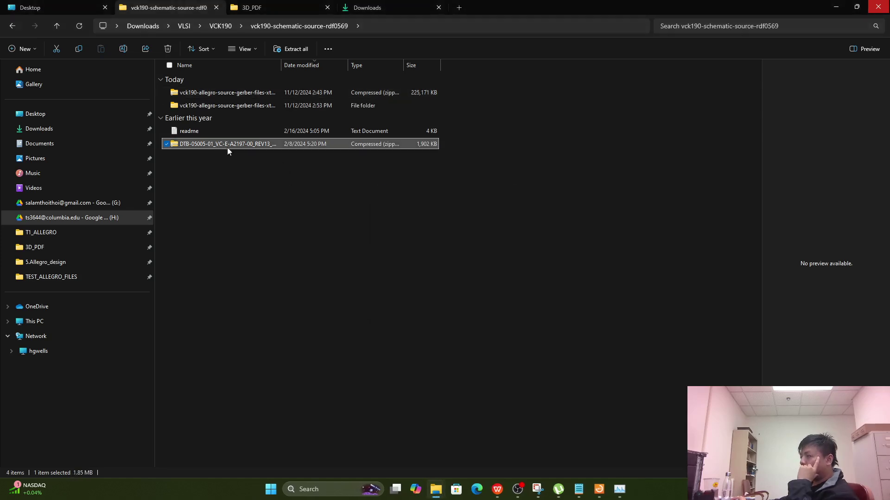
pyautogui.moveTo(308, 359)
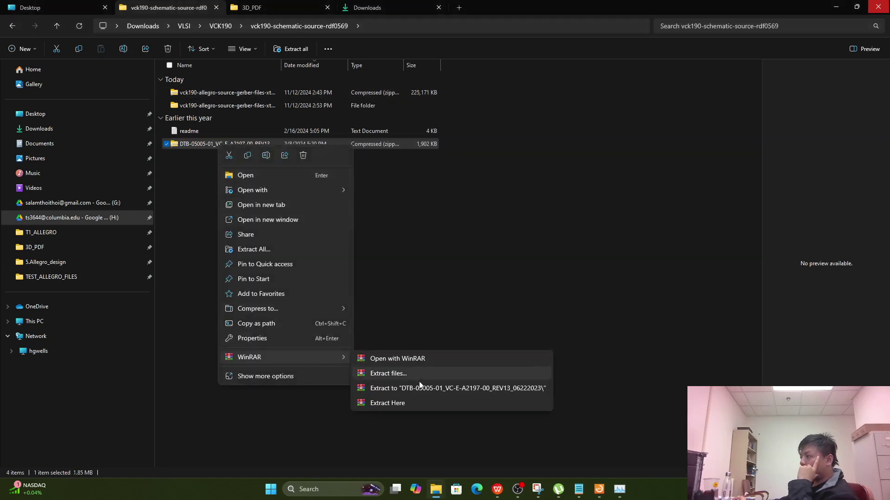
pyautogui.click(416, 390)
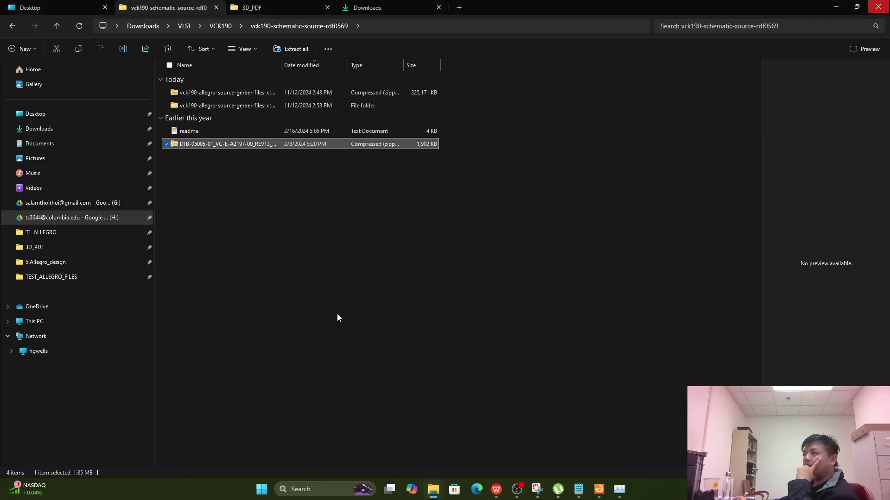
# Step: Go into the freshly extracted inner DTB-05005-01_VC-E-A2197-00_REV13_06222023 folder and open its OPJ project file
pyautogui.doubleClick(216, 118)
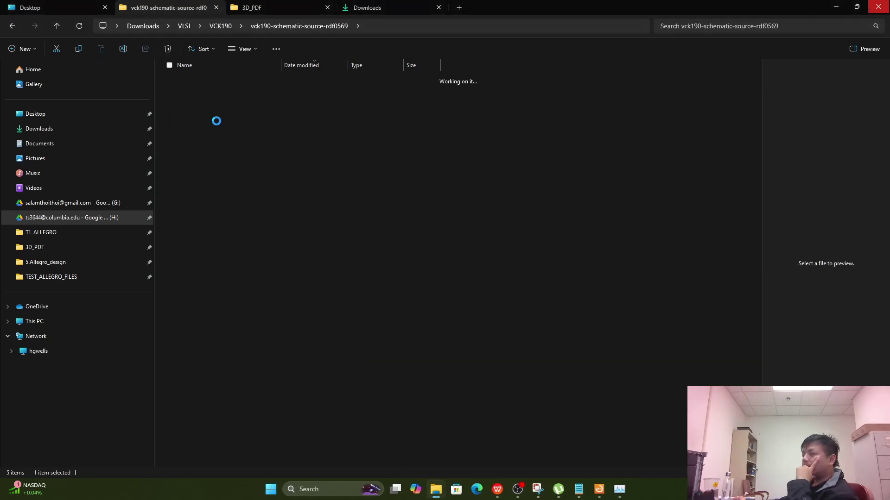
pyautogui.doubleClick(215, 92)
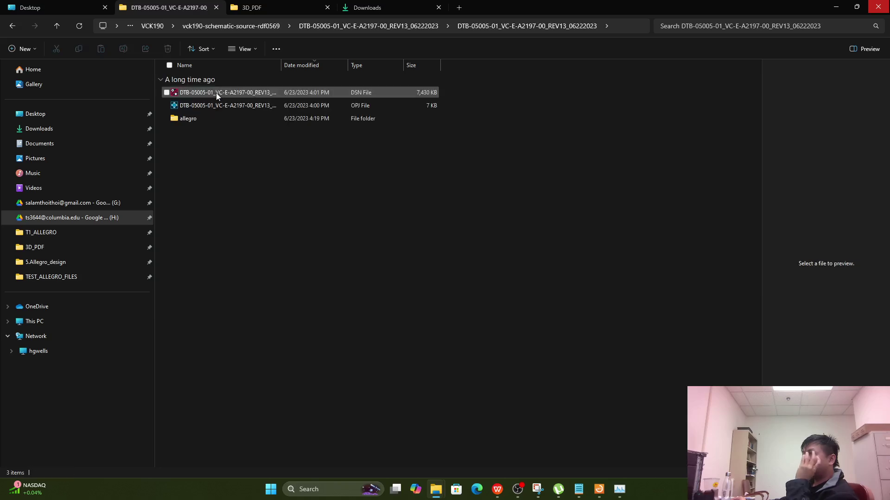
pyautogui.click(218, 96)
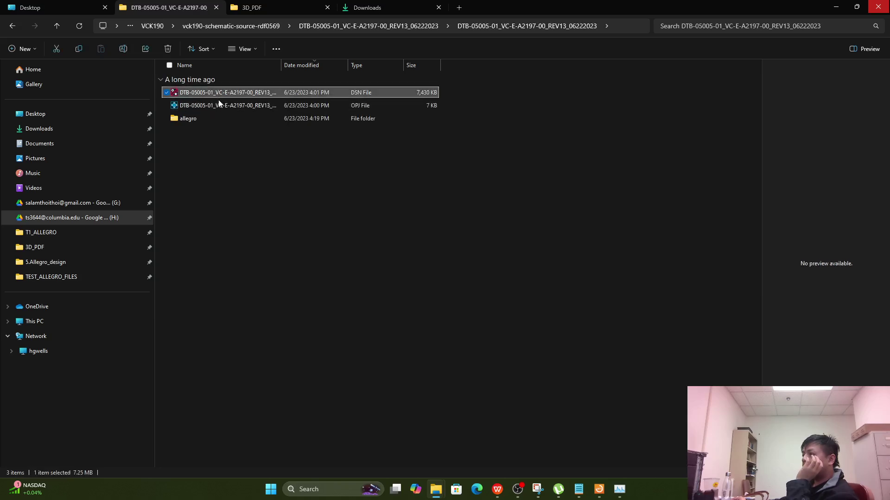
pyautogui.click(220, 106)
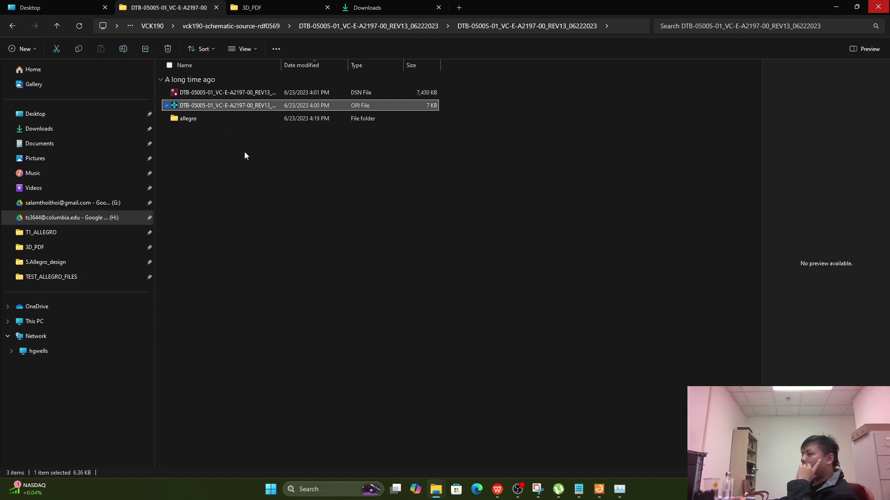
pyautogui.moveTo(515, 494)
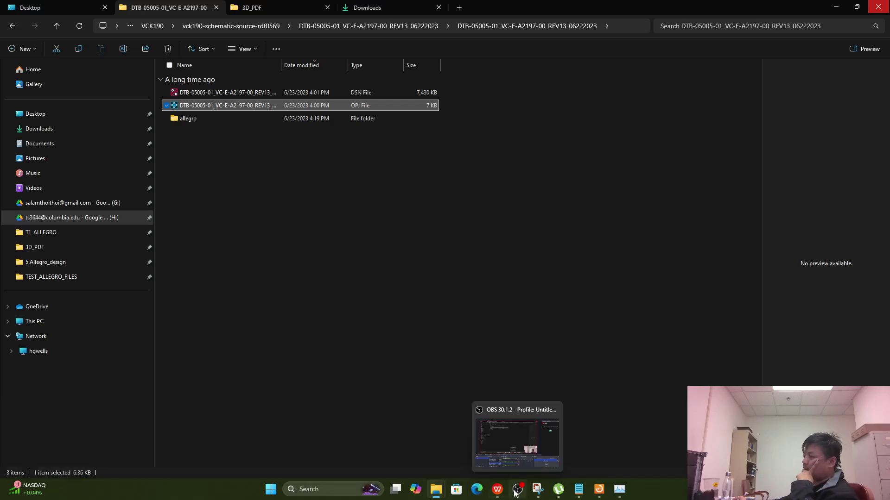
pyautogui.click(518, 492)
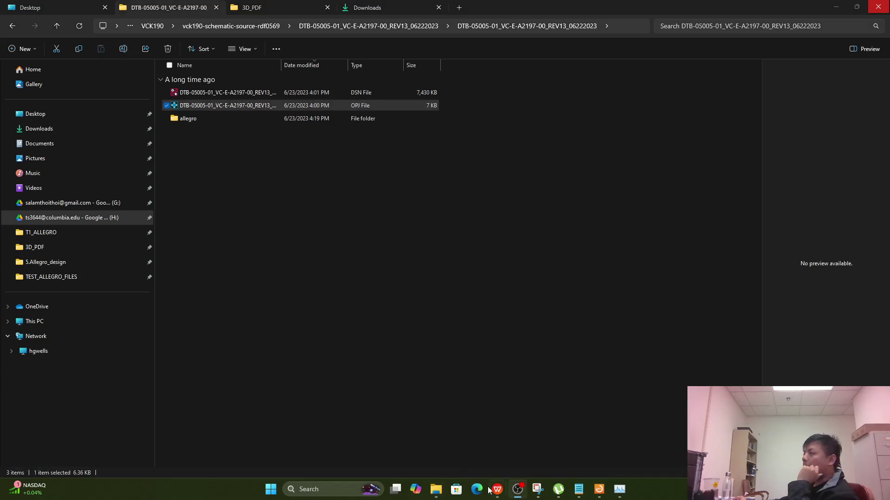
pyautogui.click(272, 491)
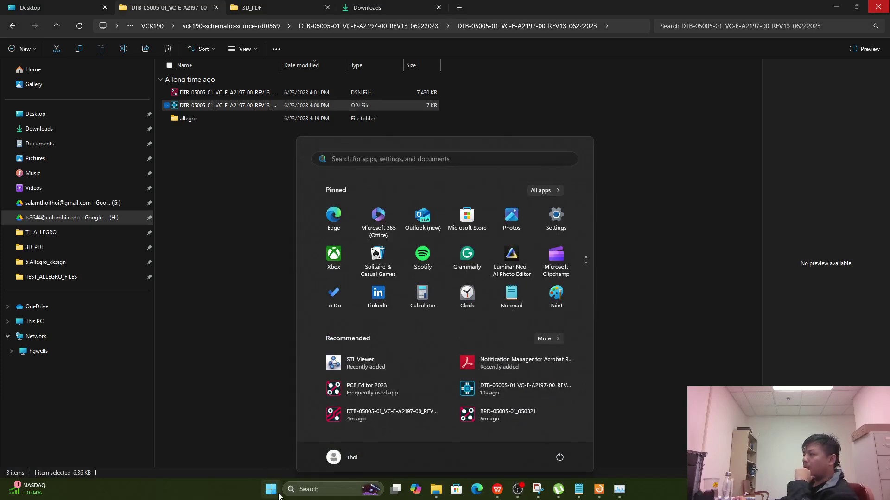
pyautogui.click(225, 384)
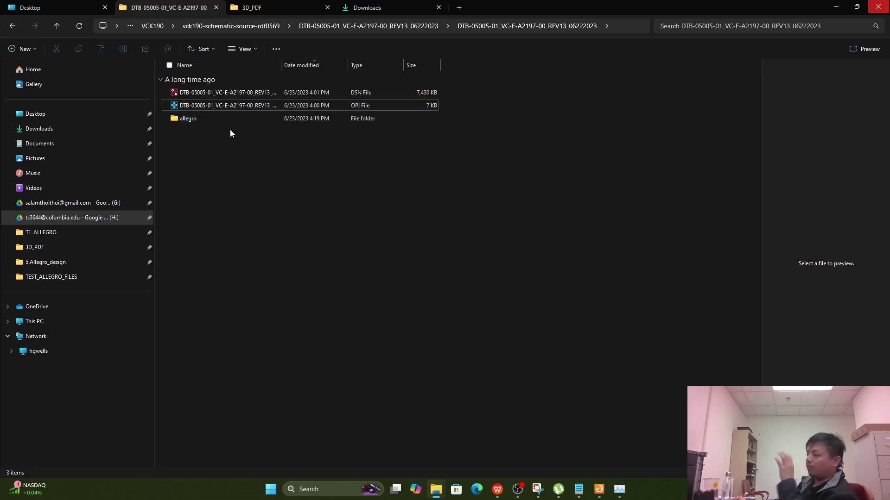
# Step: Bring up Task Manager maximized, review the running apps and background processes, and minimize it
pyautogui.click(619, 489)
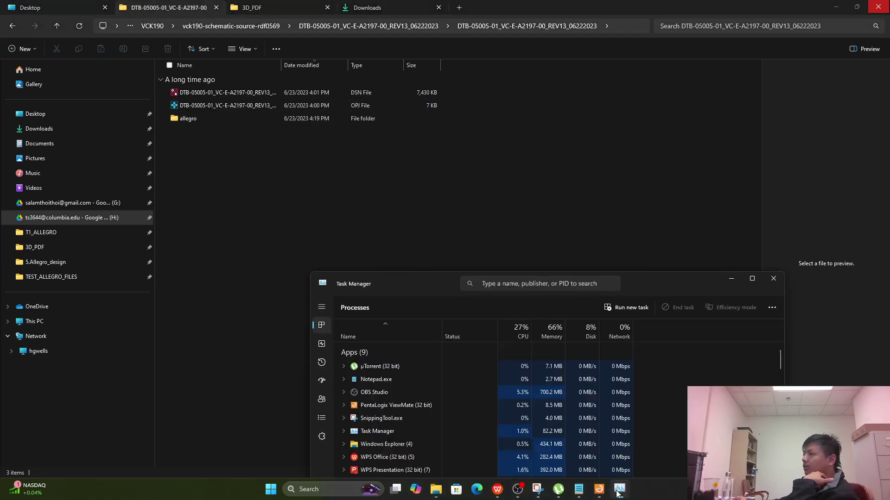
pyautogui.doubleClick(654, 283)
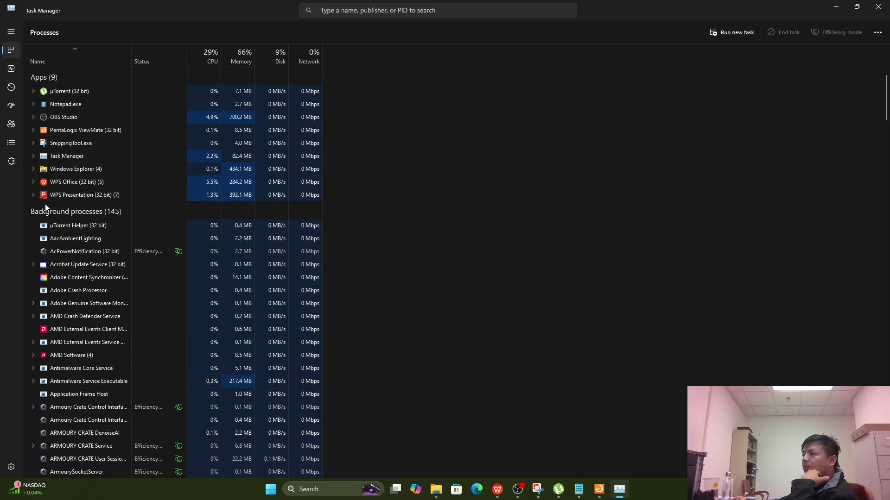
pyautogui.click(842, 7)
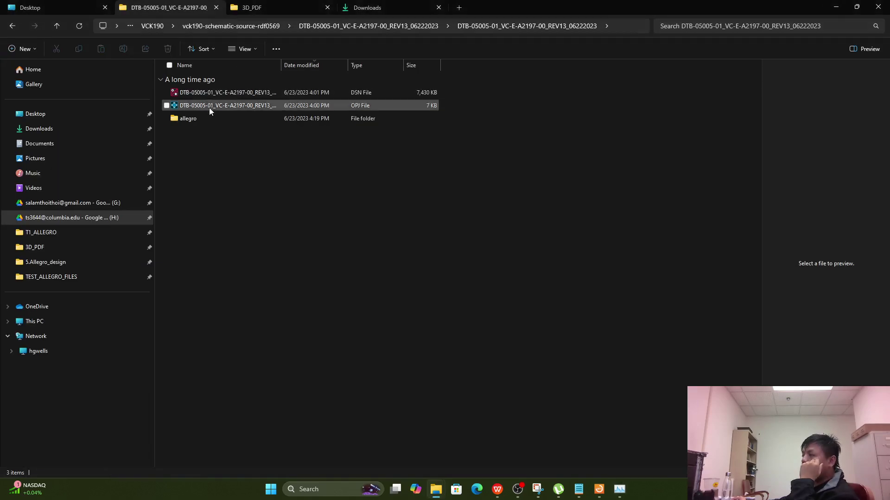
# Step: Inspect the board file within the BRD-05005-01_050321 archive of the vck190-allegro-source-gerber-files-xtp611 zip, and return to vck190-schematic-source-rdf0569
pyautogui.click(257, 107)
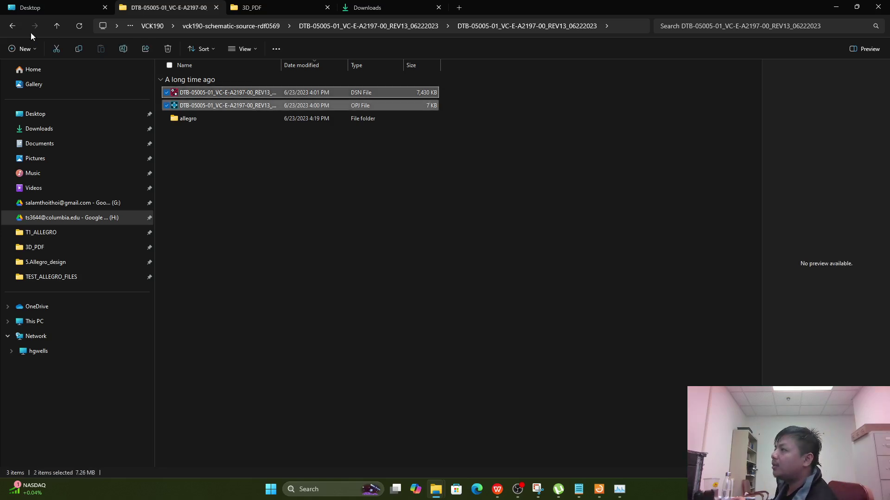
pyautogui.click(12, 27)
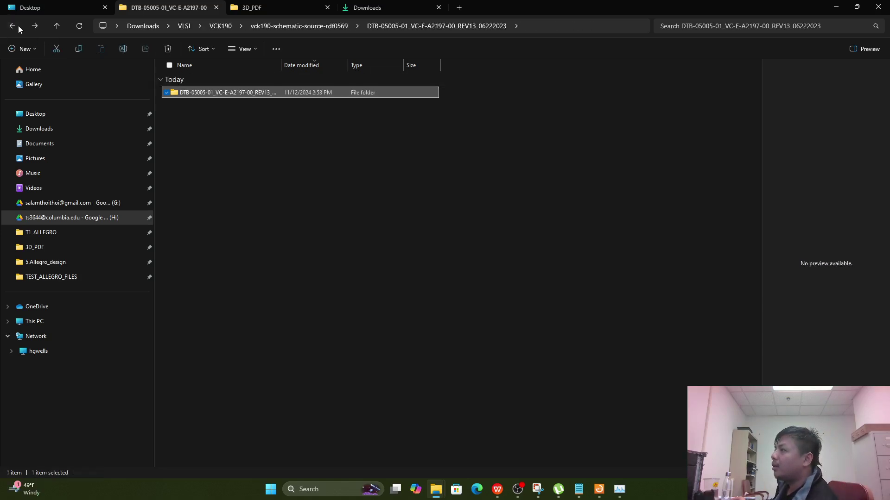
pyautogui.click(12, 26)
pyautogui.doubleClick(207, 95)
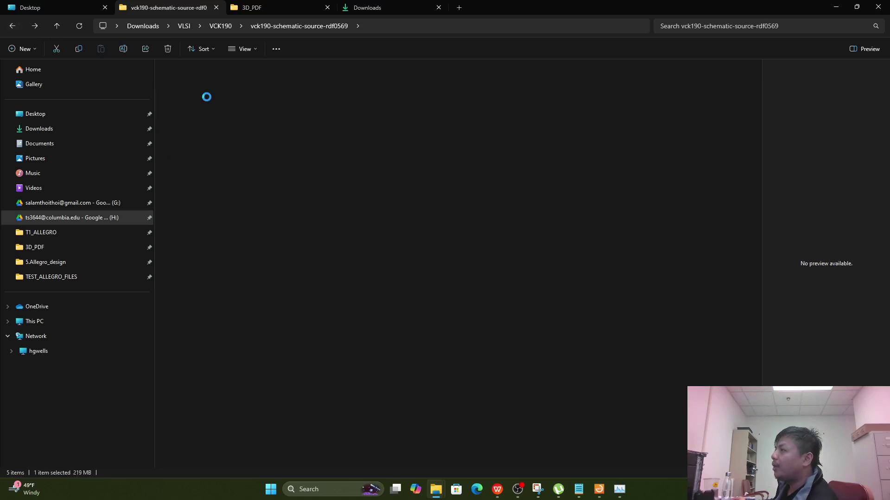
pyautogui.doubleClick(207, 95)
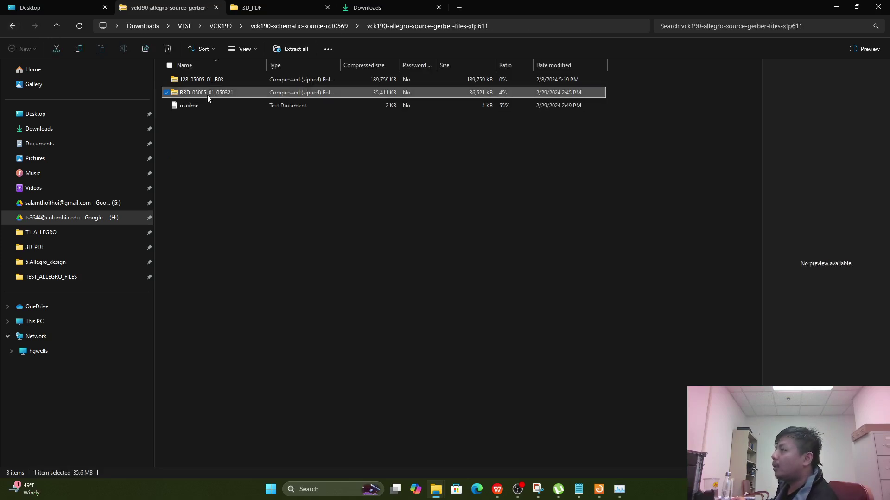
pyautogui.click(207, 81)
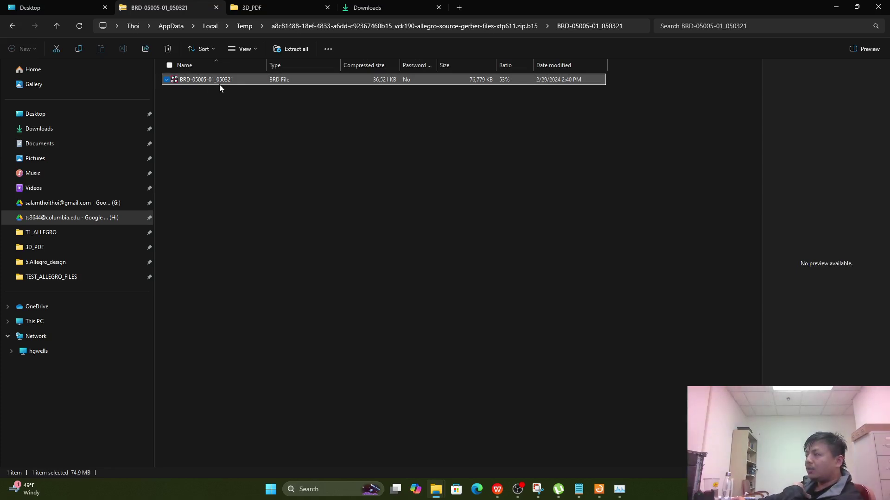
pyautogui.click(12, 26)
pyautogui.click(12, 26)
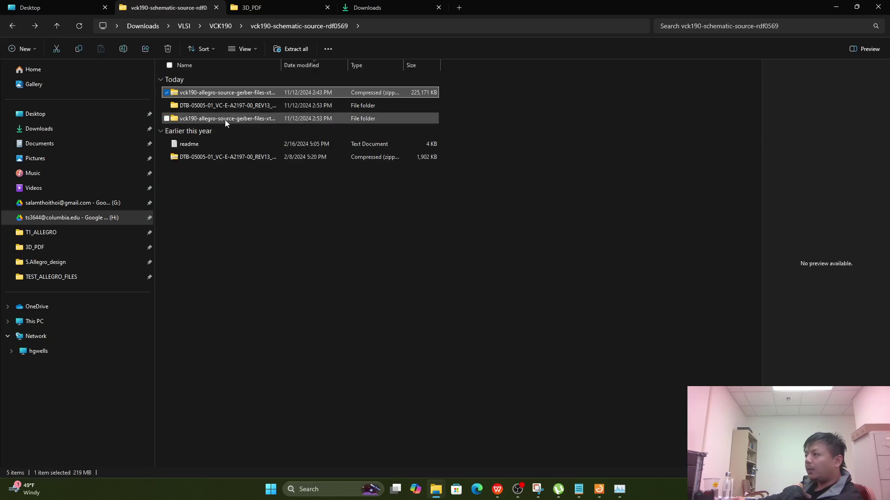
# Step: Review the inner DTB-05005-01_VC-E-A2197-00_REV13_06222023 folder's DSN and OPJ files and the pstchip, pstxprt and pstxnet netlist files in its allegro subfolder
pyautogui.doubleClick(221, 106)
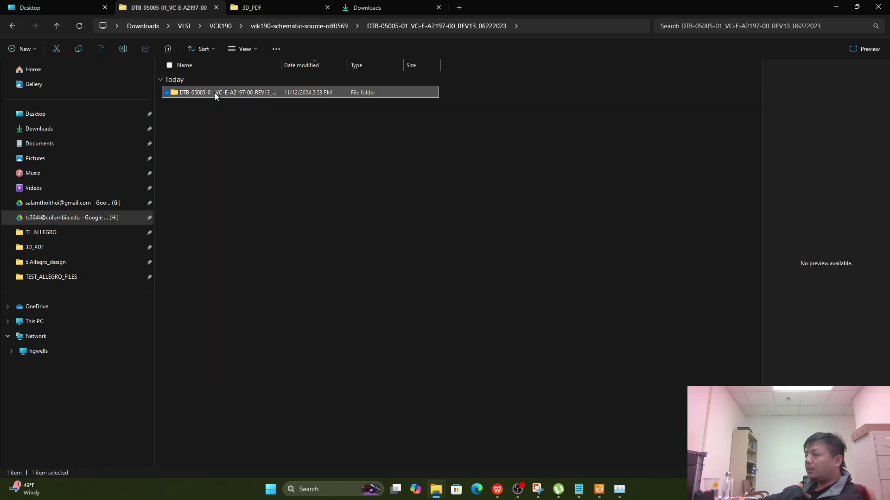
pyautogui.doubleClick(215, 94)
pyautogui.click(231, 94)
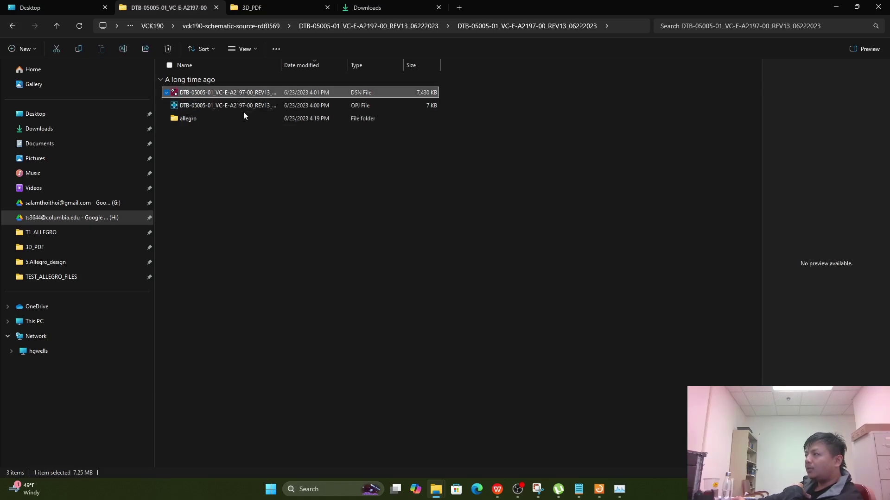
pyautogui.click(252, 104)
pyautogui.click(227, 120)
pyautogui.doubleClick(227, 119)
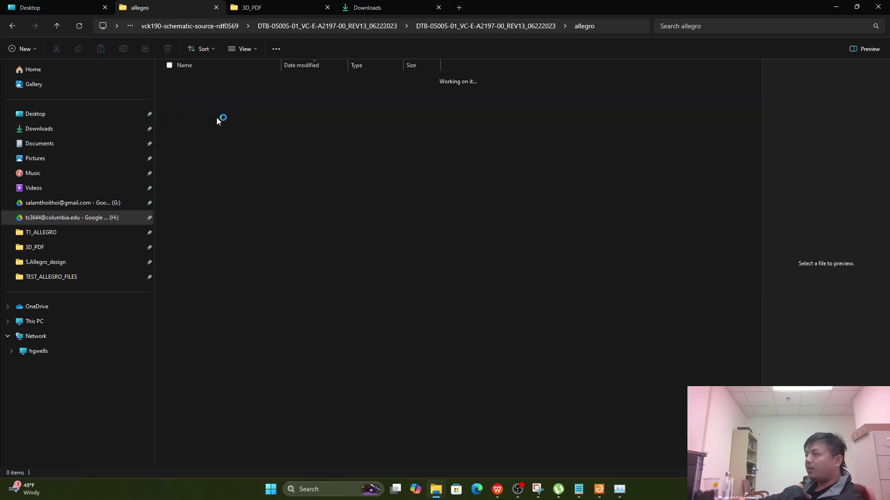
pyautogui.moveTo(218, 140); pyautogui.dragTo(188, 93)
pyautogui.click(260, 175)
pyautogui.moveTo(219, 139); pyautogui.dragTo(167, 81)
pyautogui.click(223, 145)
pyautogui.moveTo(223, 146); pyautogui.dragTo(169, 91)
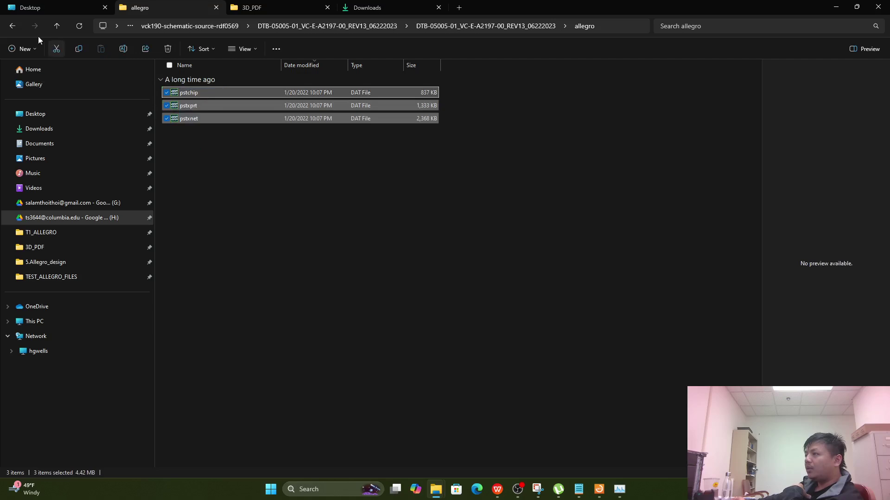
# Step: Return from the allegro subfolder to the inner DTB-05005-01_VC-E-A2197-00_REV13_06222023 folder holding the DSN and OPJ files
pyautogui.click(12, 29)
pyautogui.click(12, 30)
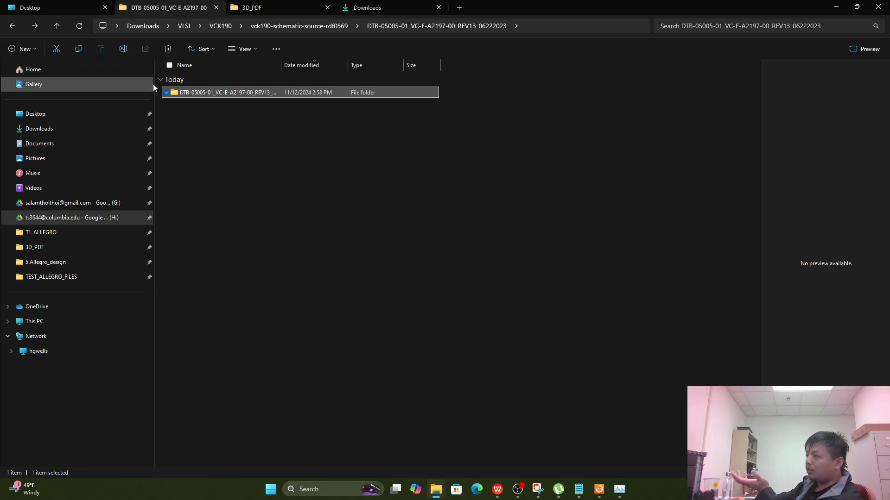
pyautogui.doubleClick(177, 96)
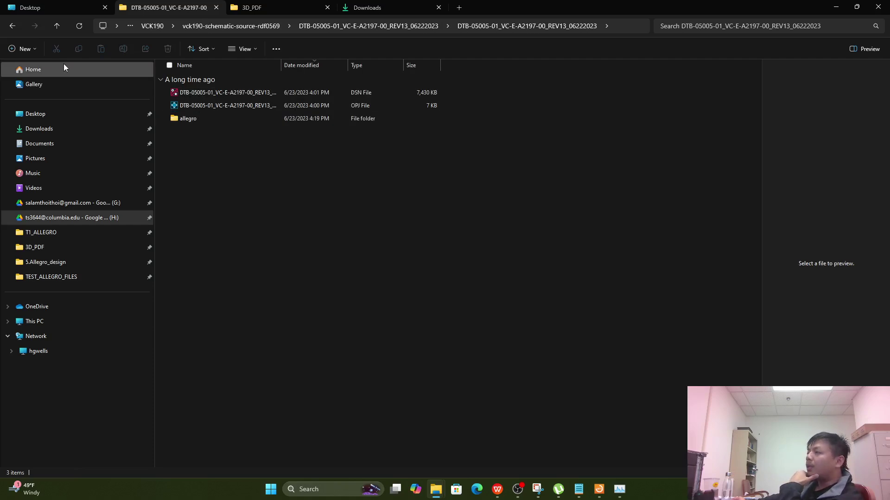
pyautogui.click(519, 497)
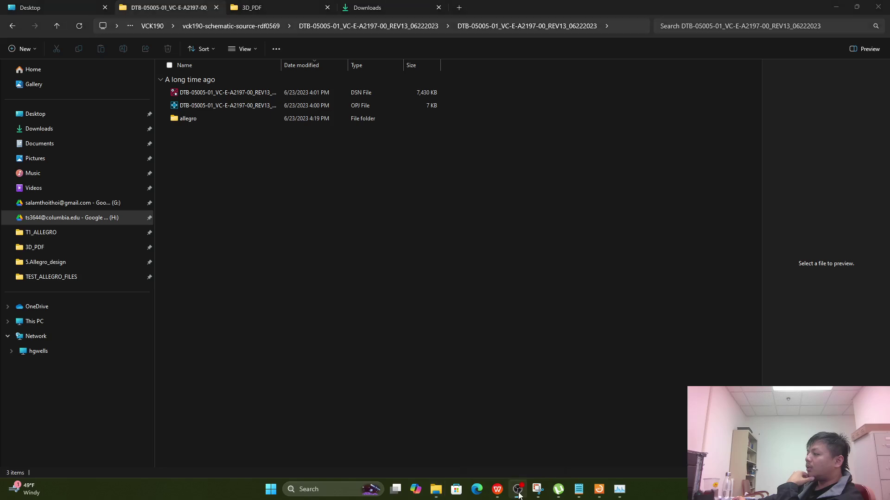